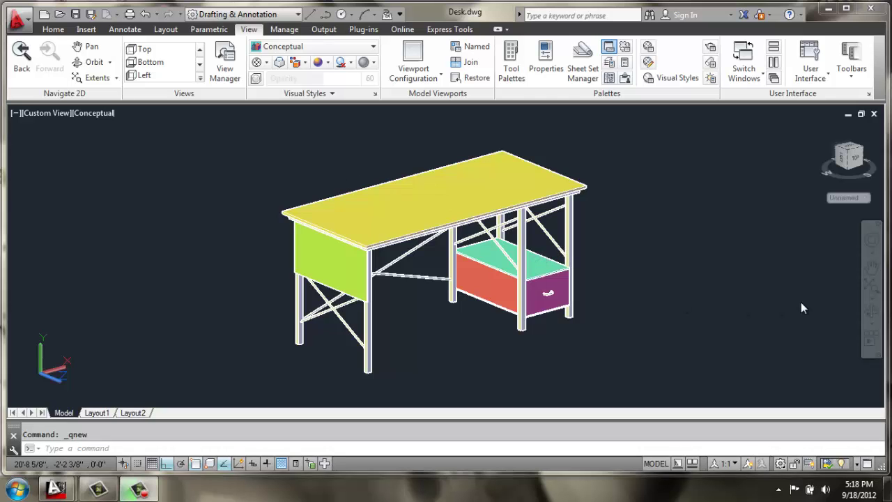
Orbit the finished desk model for a look and switch to the empty drawing Drawing3.dwg
left_click(873, 313)
mouse_move(612, 287)
left_mouse_down()
mouse_move(527, 235)
mouse_move(560, 226)
mouse_move(621, 241)
mouse_move(620, 293)
mouse_move(599, 278)
left_mouse_up()
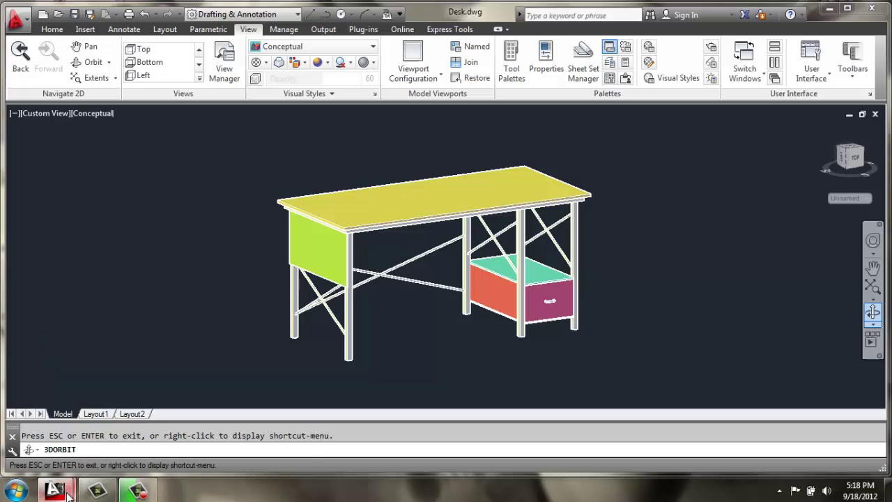
mouse_move(56, 491)
left_click(218, 410)
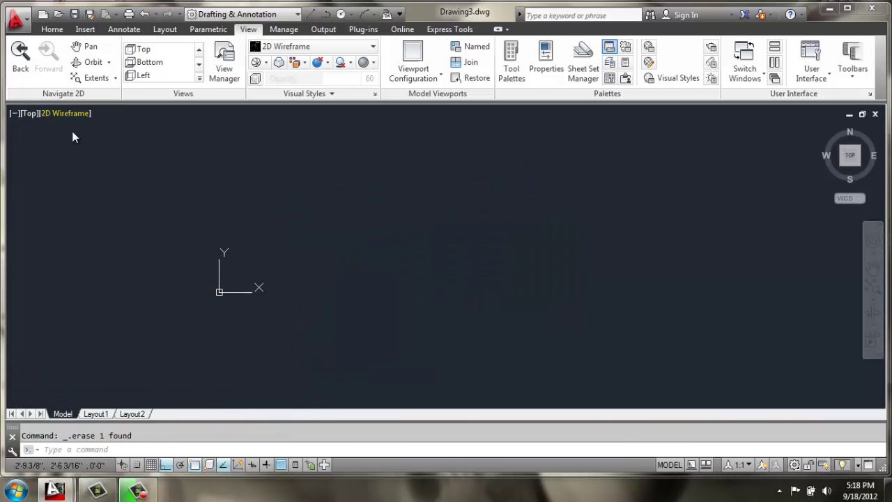
Draw a closed rectangular polyline starting at 0,0,0, 60 inches long in X and 28 inches wide in Y
middle_click_drag(485, 252, 436, 288)
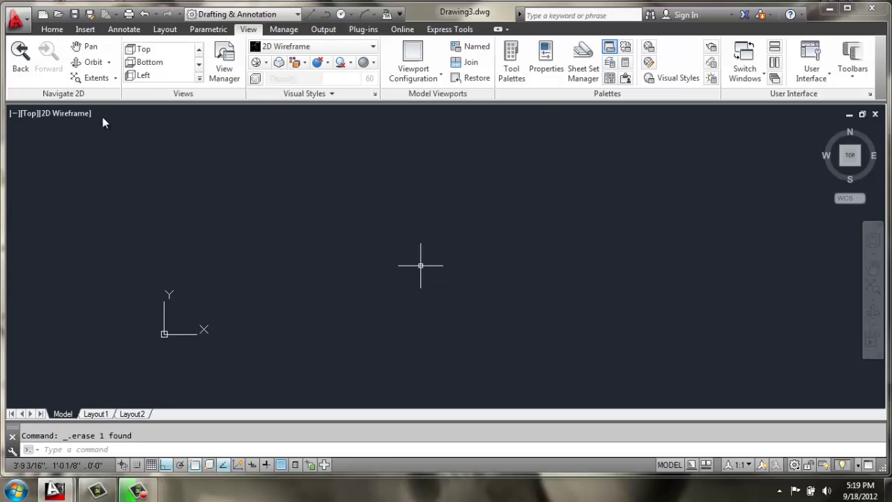
left_click(52, 28)
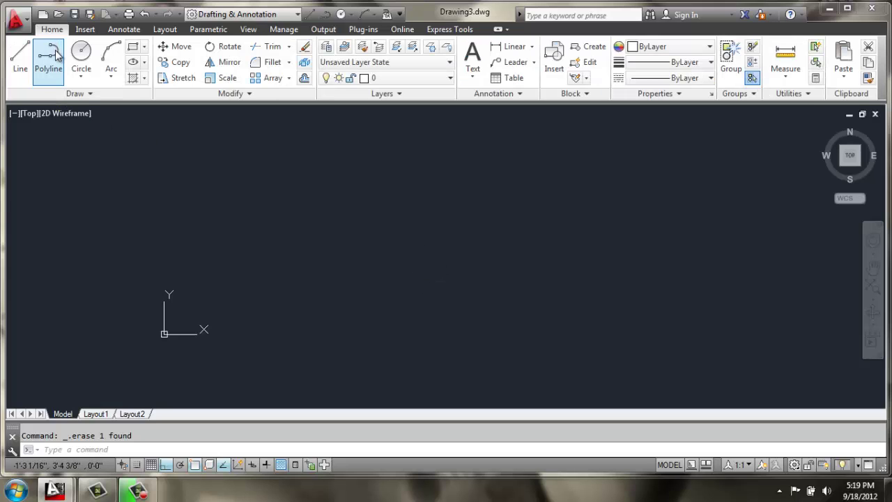
left_click(56, 56)
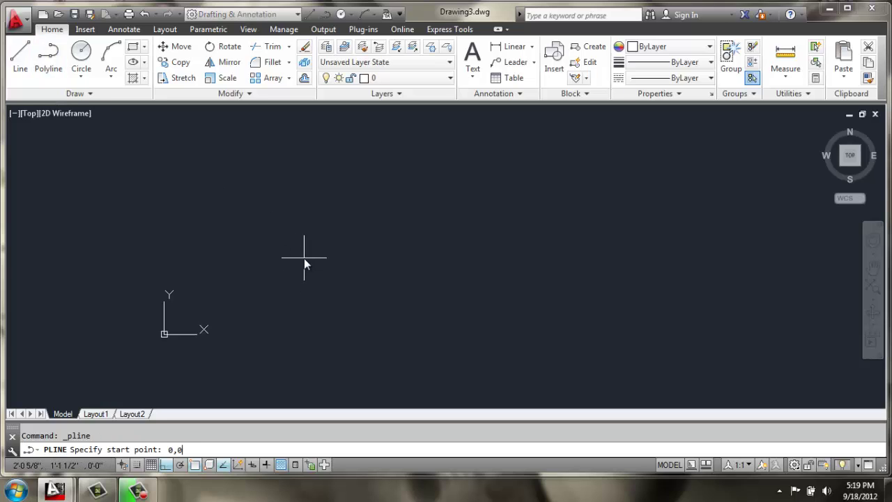
type("0,0,0")
key("Return")
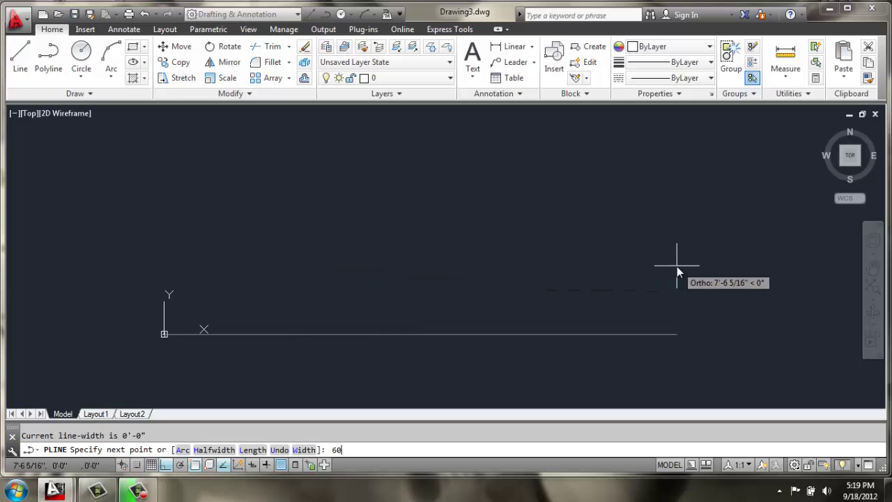
type("60")
key("Return")
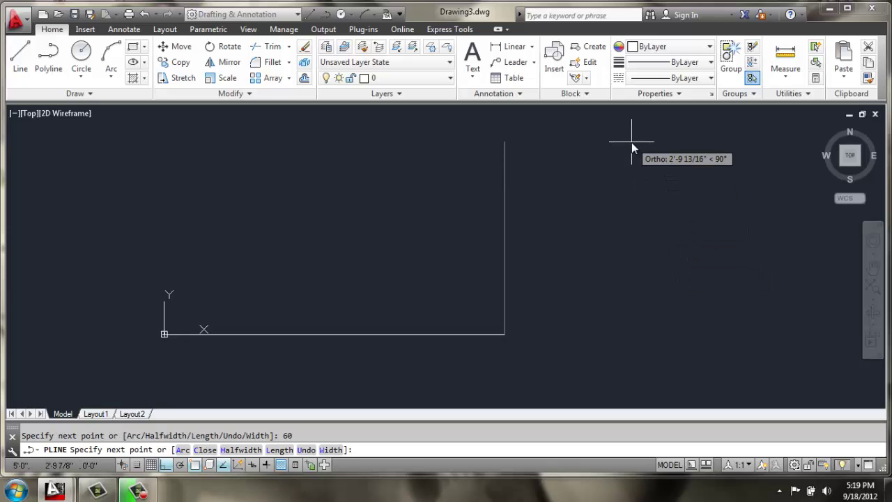
type("28")
key("Return")
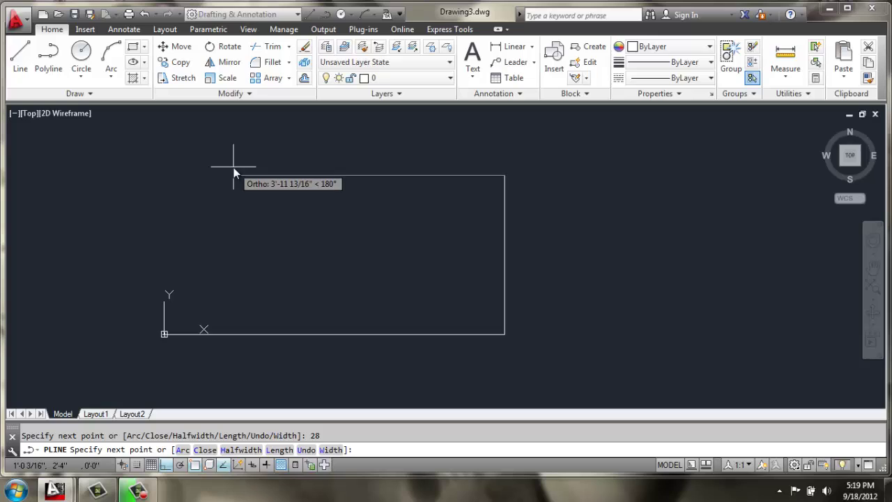
key("Return")
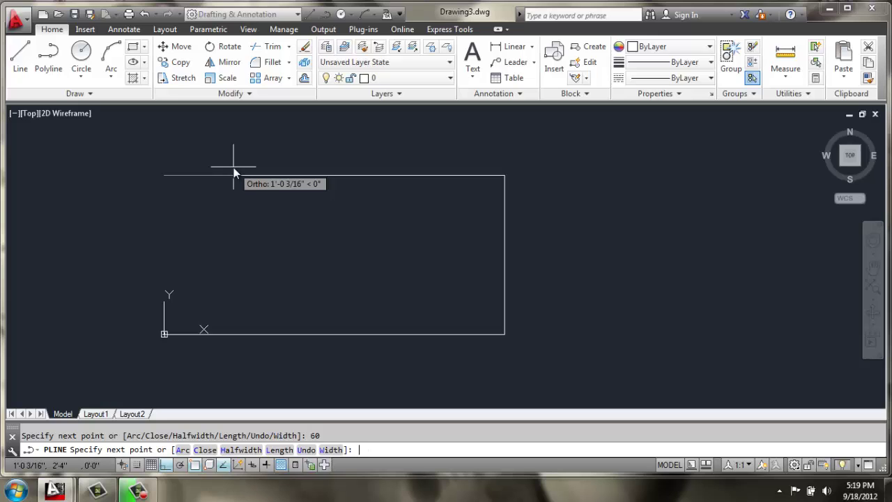
key("Return")
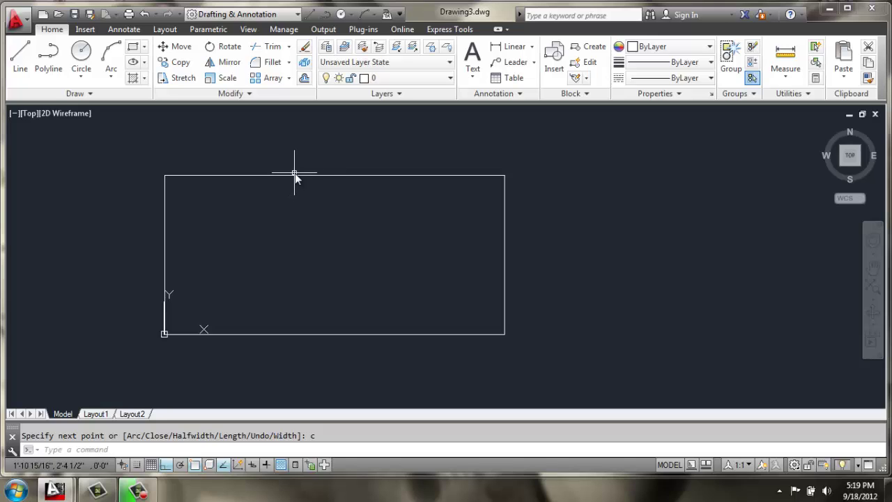
Move the 60 by 28 rectangle horizontally away from the origin in the positive X direction, using its upper-left corner as base point
type("m")
key("Return")
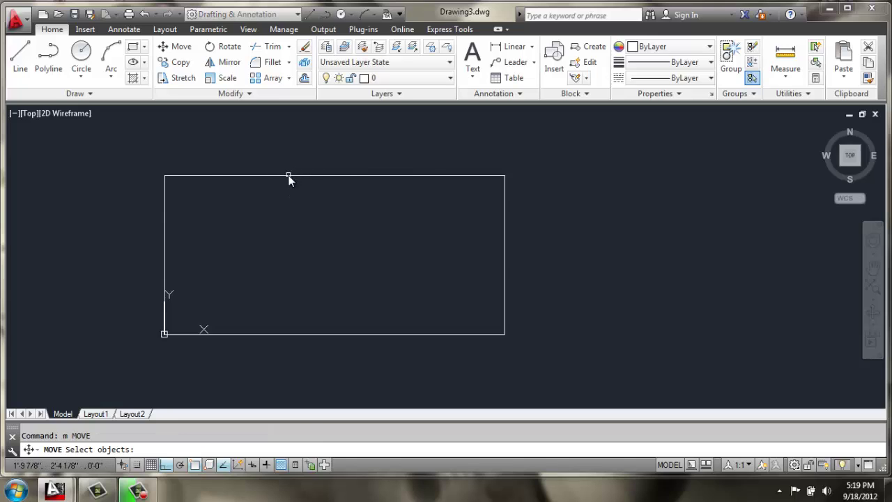
left_click(291, 176)
key("Return")
left_click(165, 176)
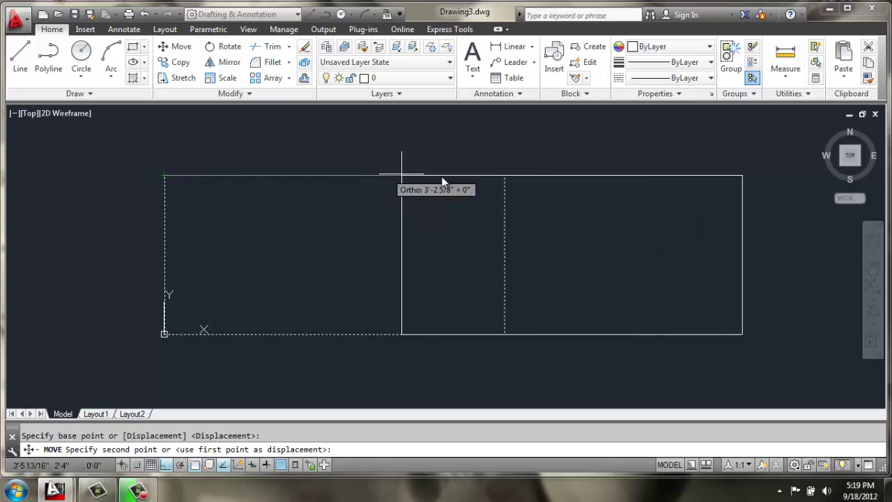
left_click(538, 179)
middle_click_drag(601, 242, 462, 231)
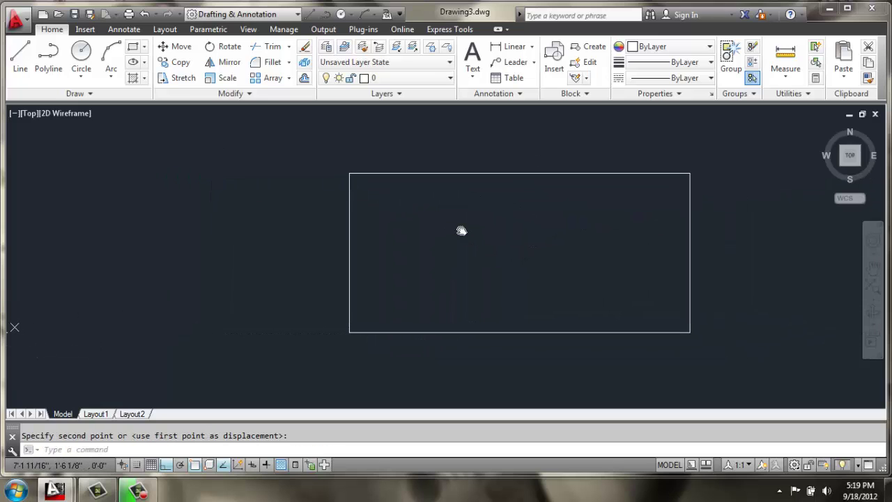
Offset the rectangle 1 inch inward
left_click(304, 80)
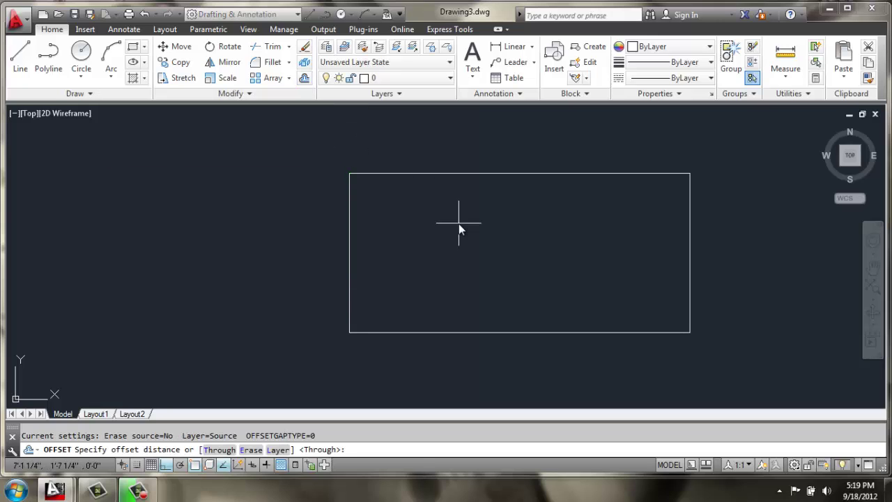
type("1")
key("Return")
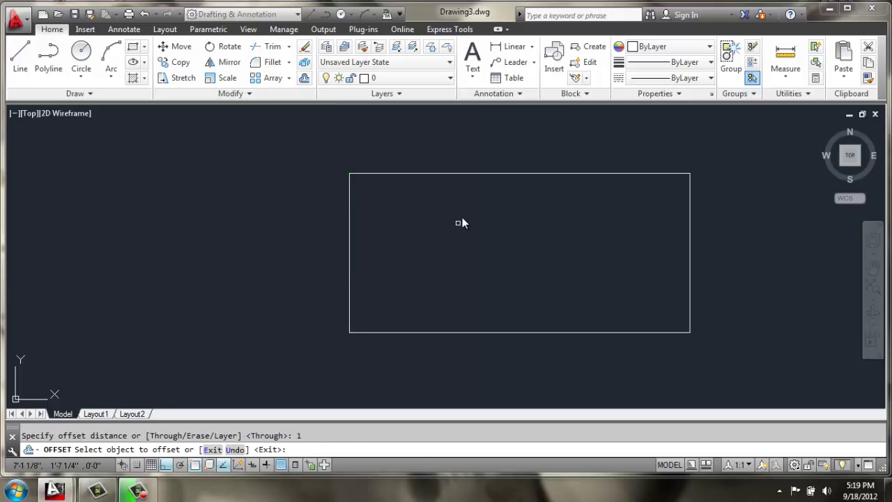
left_click(472, 173)
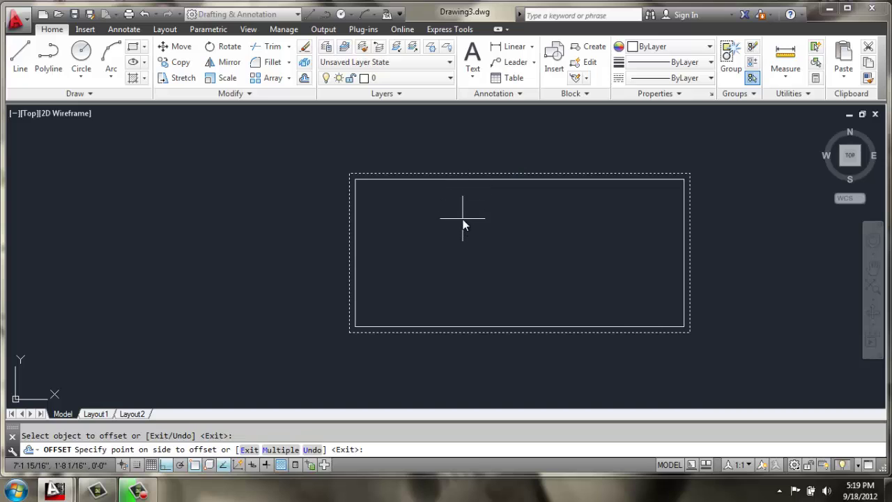
left_click(464, 223)
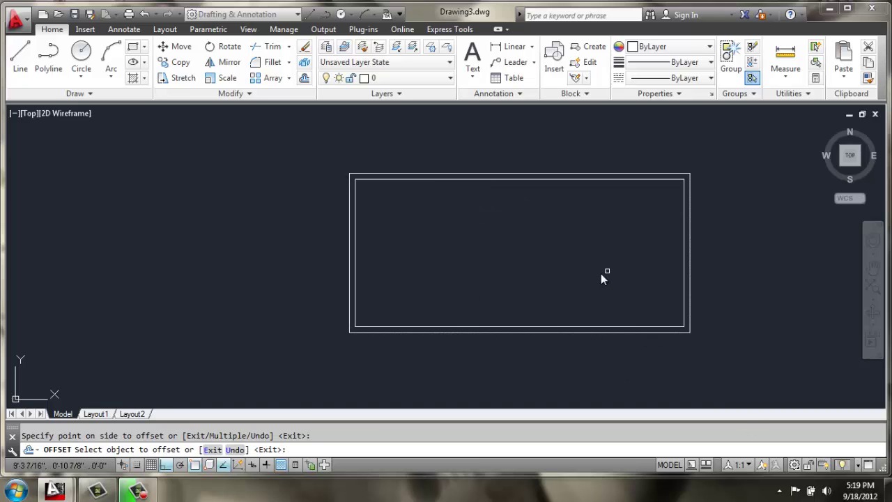
Draw a closed 1 by 1 inch square polyline inside the upper-left corner of the inner rectangle
left_click(48, 59)
scroll(372, 183, "up", 4)
middle_click_drag(371, 183, 355, 185)
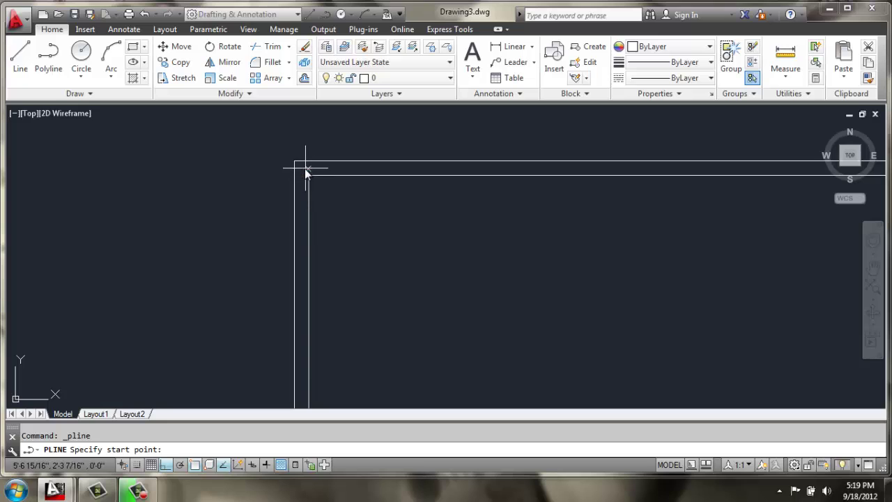
left_click(307, 175)
type("1")
key("Return")
type("1")
key("Return")
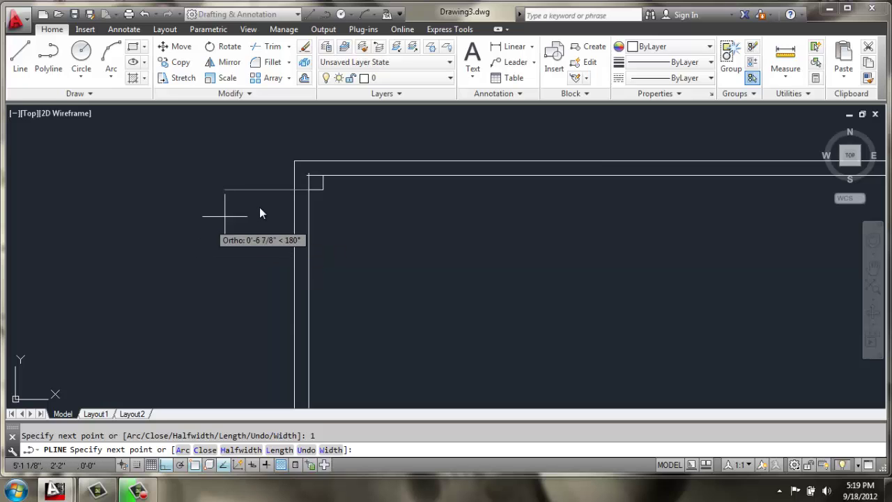
type("c")
key("Return")
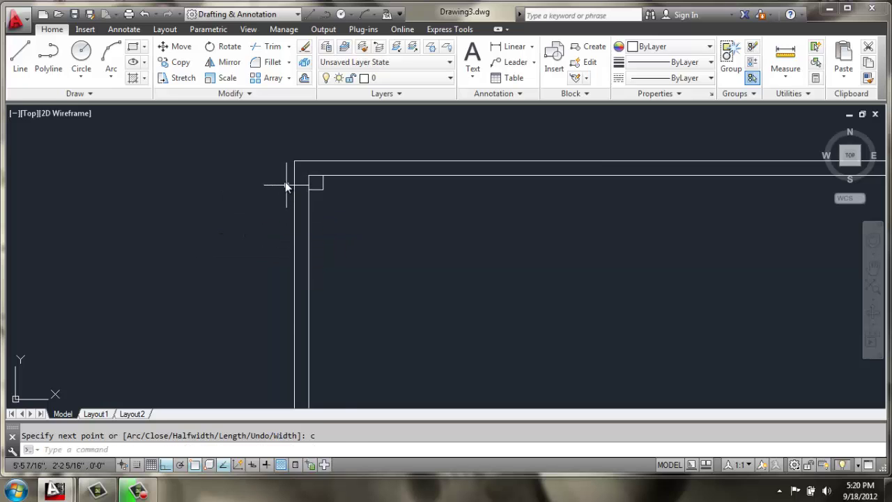
Move the small square 1 inch straight down from the inner rectangle's upper edge
type("m")
key("Return")
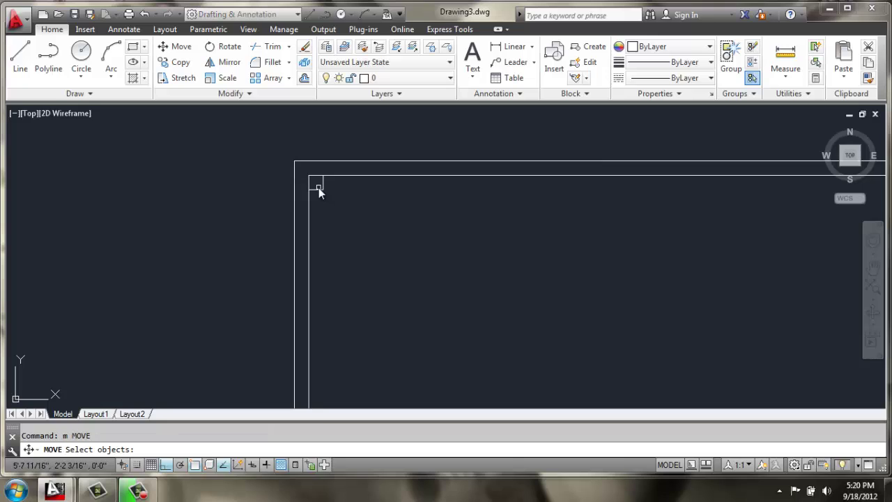
left_click(317, 189)
key("Return")
left_click(307, 176)
type("1")
key("Return")
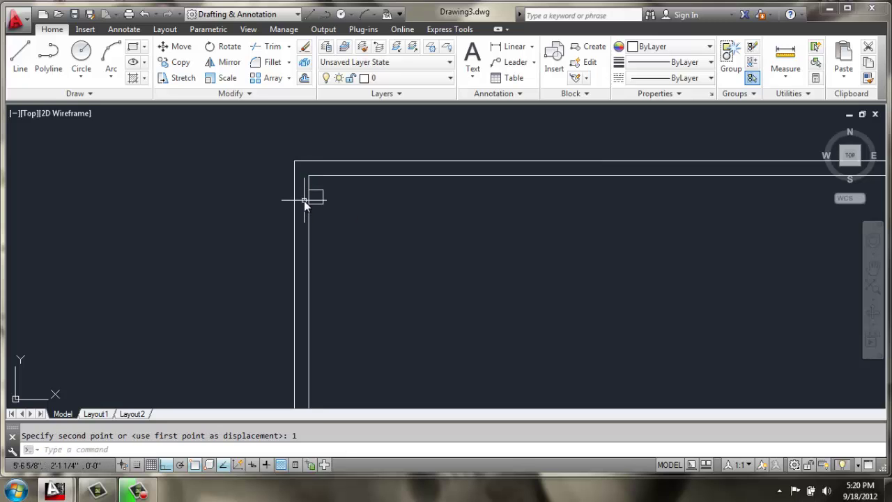
Move the small square 1 inch to the right, away from the inner rectangle's side edge
key("Return")
left_click(323, 193)
key("Return")
left_click(322, 190)
type("1")
key("Return")
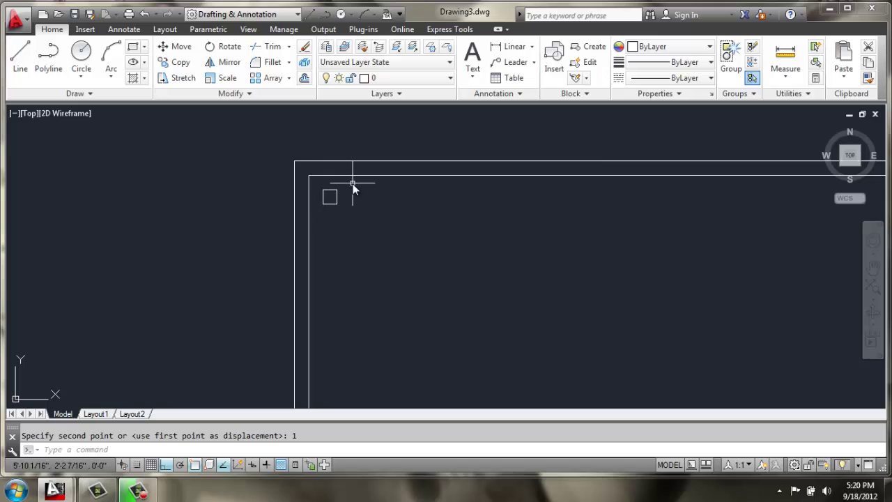
Split the model space into two vertical viewports and bring the tabletop rectangles into view in them
scroll(355, 190, "down", 4)
middle_click_drag(343, 206, 291, 200)
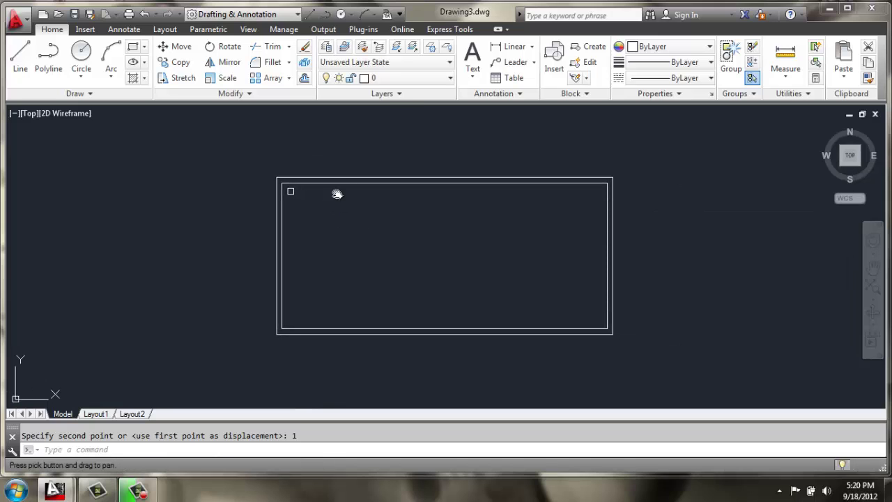
left_click(247, 30)
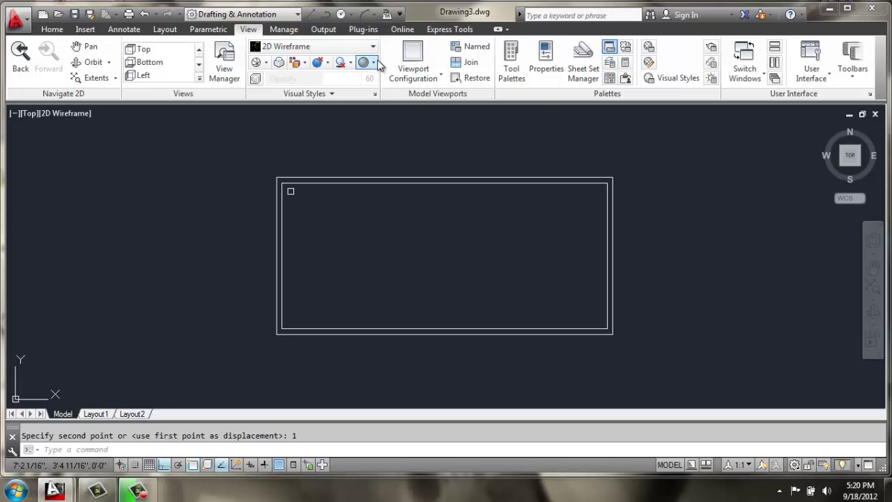
left_click(416, 73)
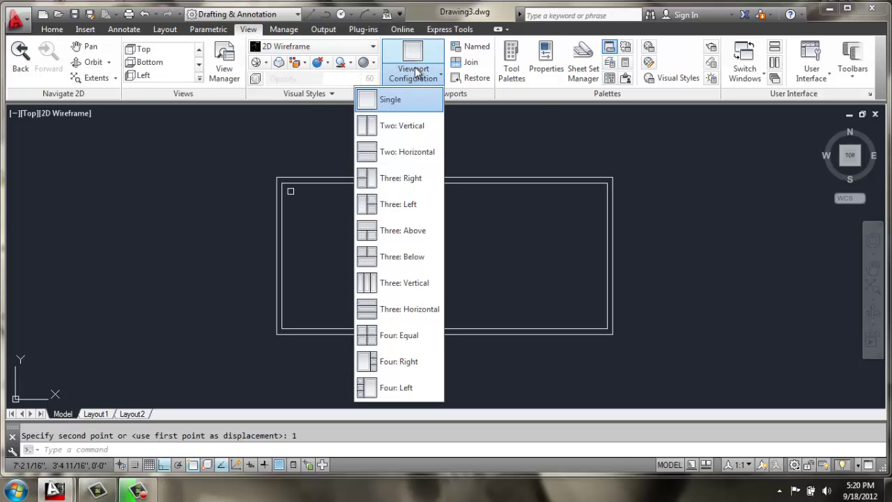
left_click(408, 131)
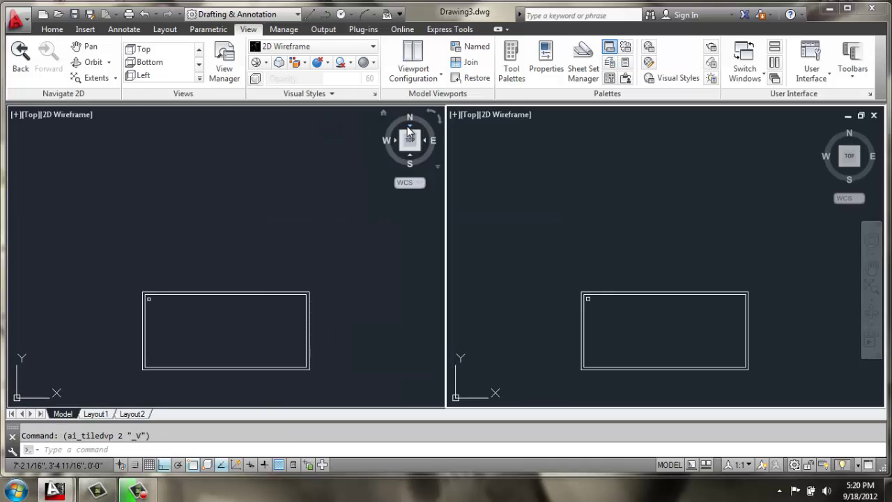
left_click(233, 232)
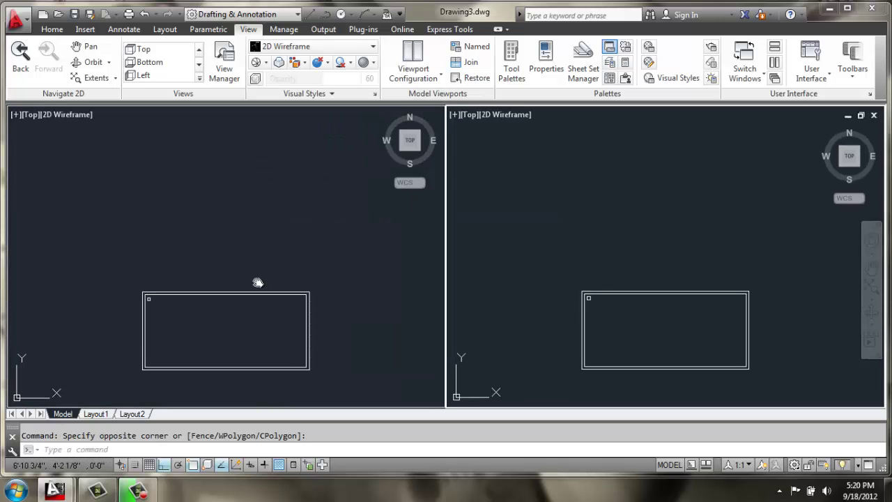
left_click(238, 240)
middle_click_drag(224, 277, 176, 201)
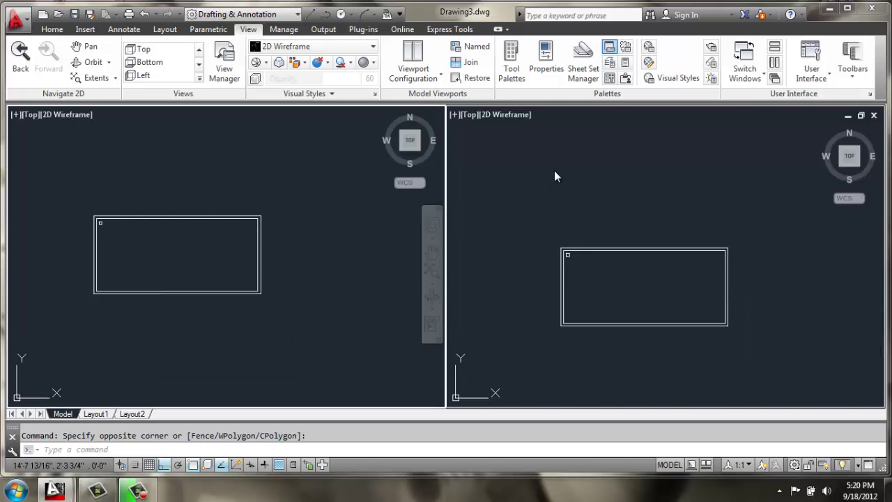
Set the right-hand viewport to the SW Isometric view
left_click(583, 179)
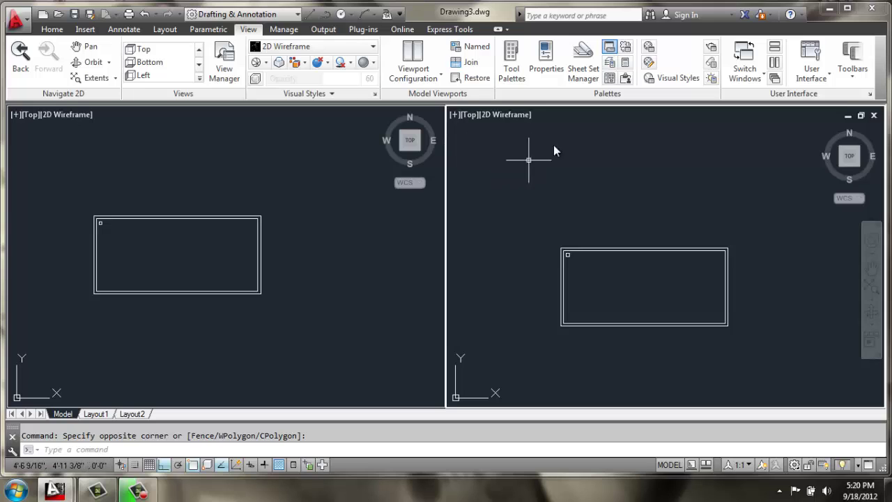
left_click(471, 117)
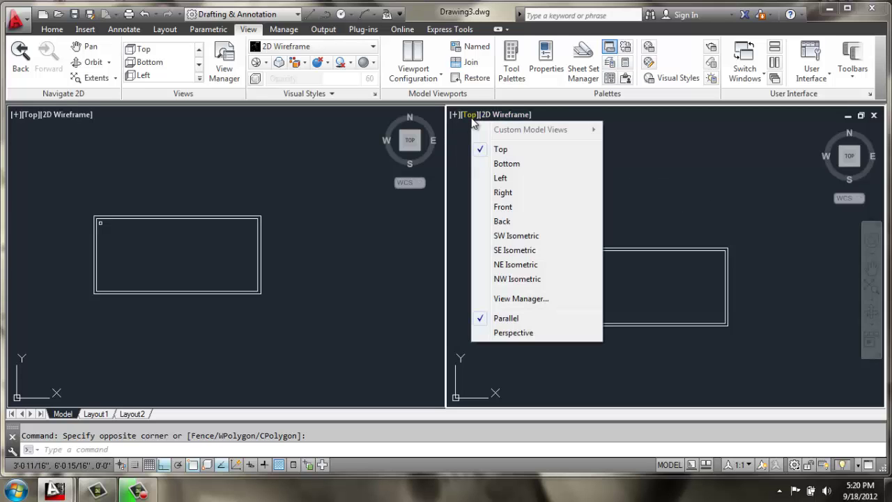
left_click(514, 232)
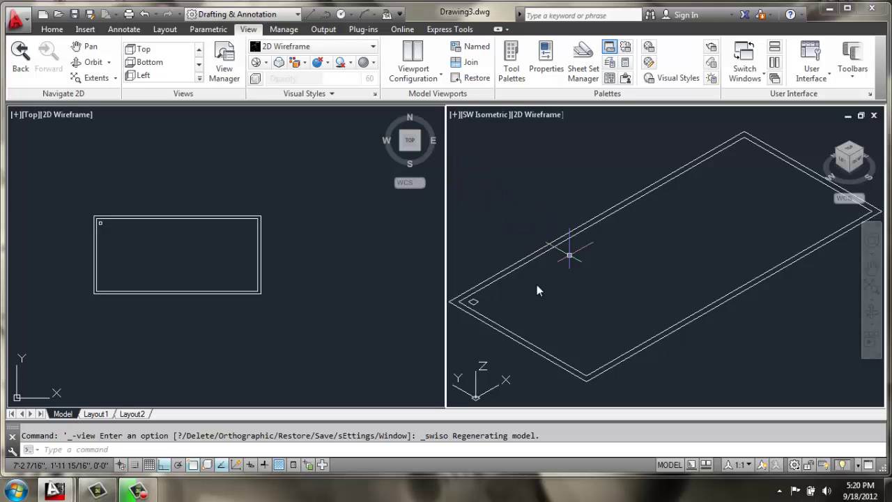
Extrude the small square at the tabletop corner 27 inches upward to form the leg
middle_click_drag(522, 301, 568, 281)
scroll(510, 289, "up", 2)
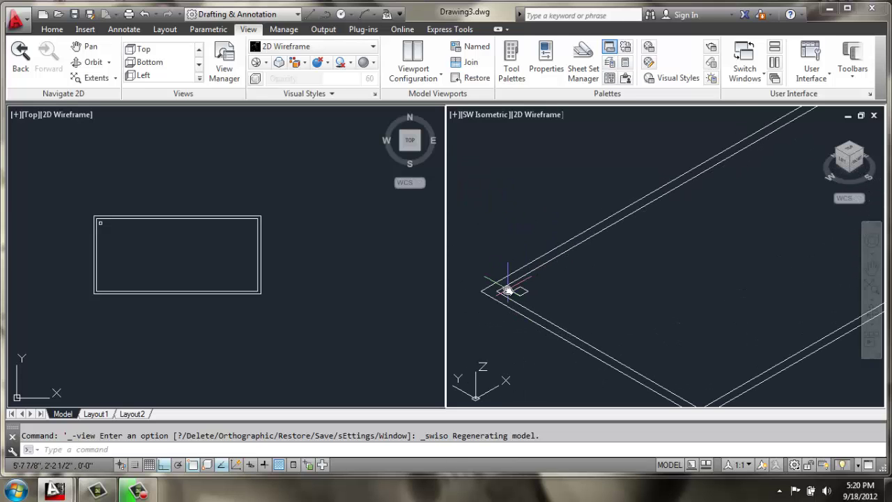
key("Escape")
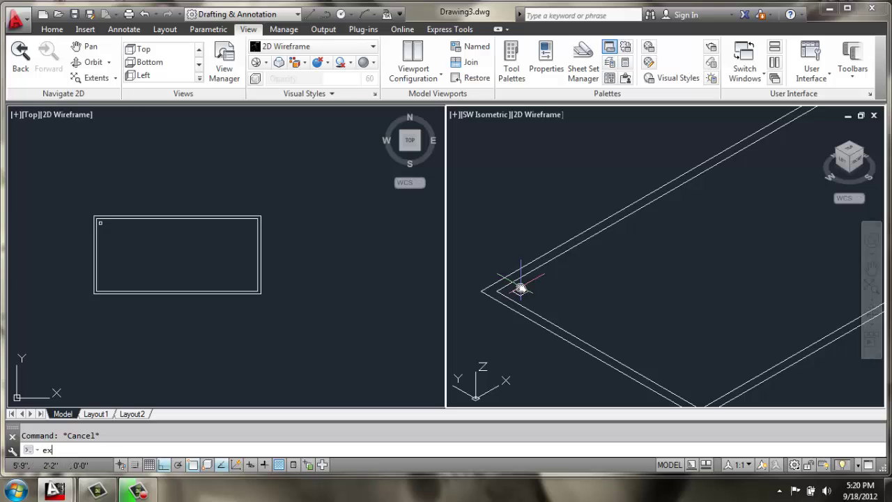
type("ext")
key("Return")
left_click(523, 292)
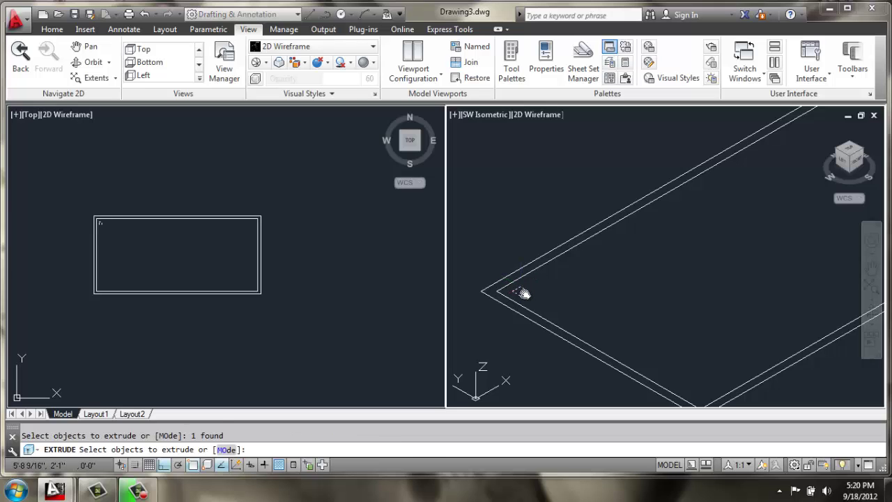
key("Return")
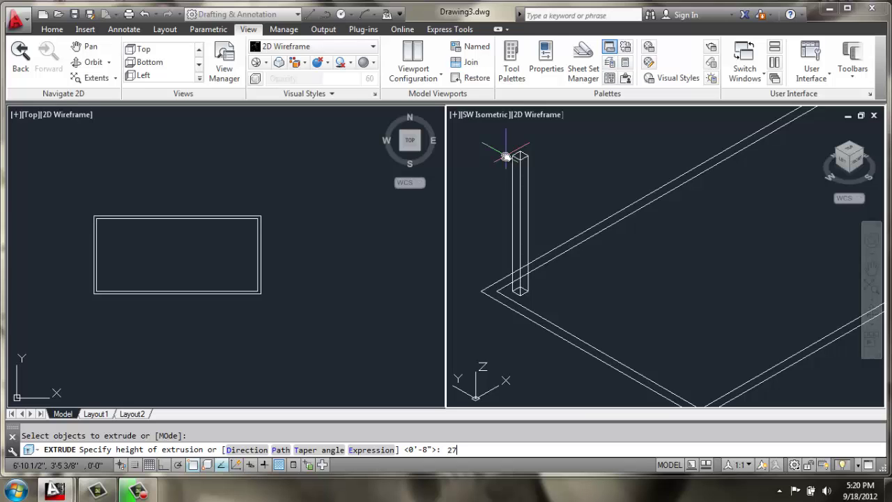
key("Return")
Align the UCS to the leg's front side face using the Face option
scroll(506, 156, "down", 5)
scroll(552, 198, "up", 3)
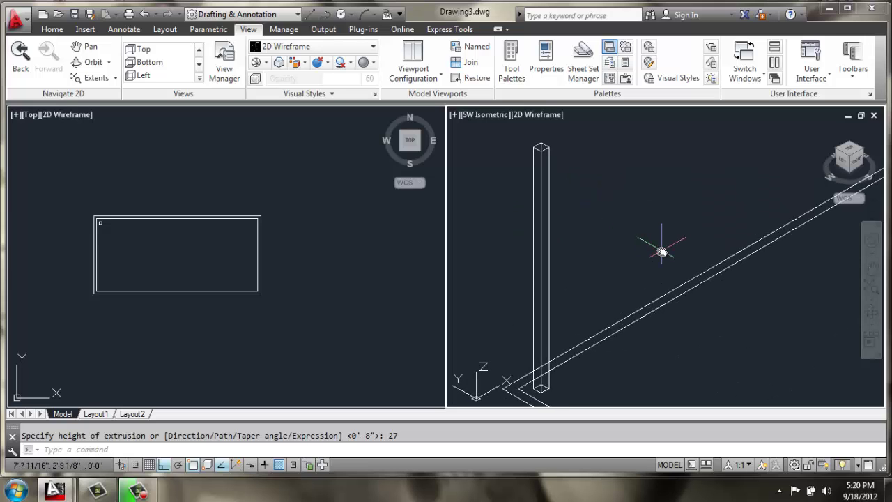
key("Escape")
type("ucs")
key("Return")
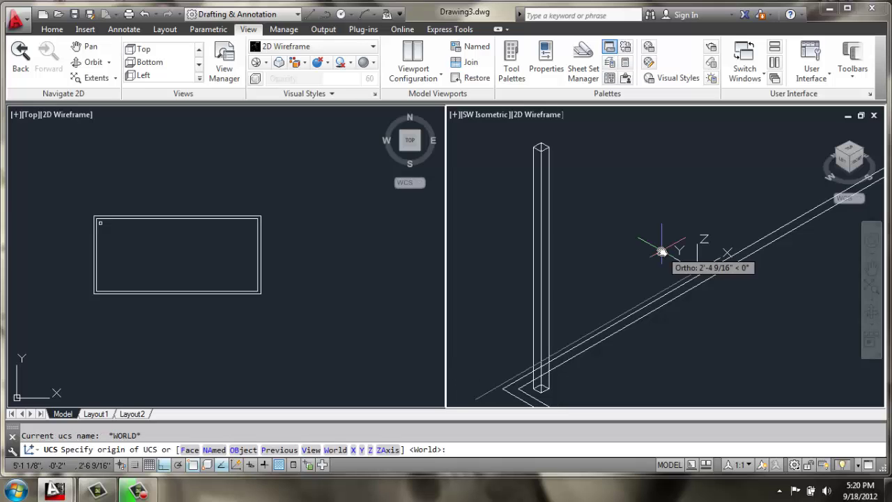
type("f")
key("Return")
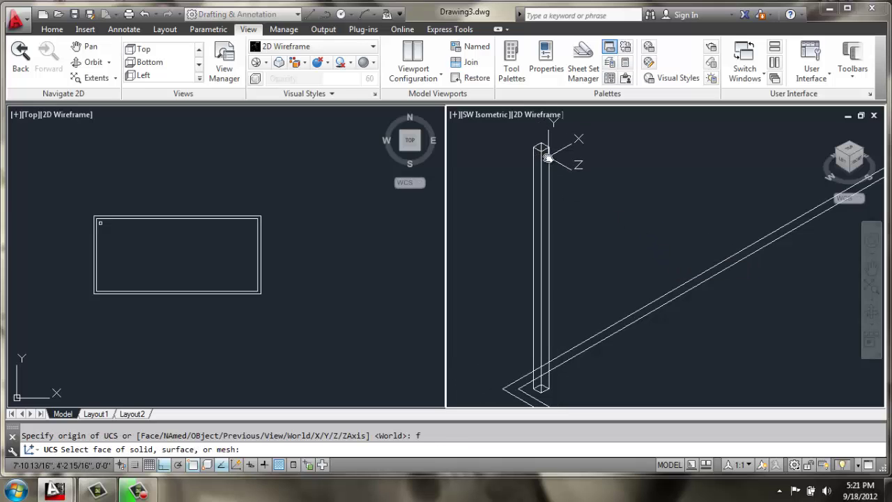
left_click(544, 158)
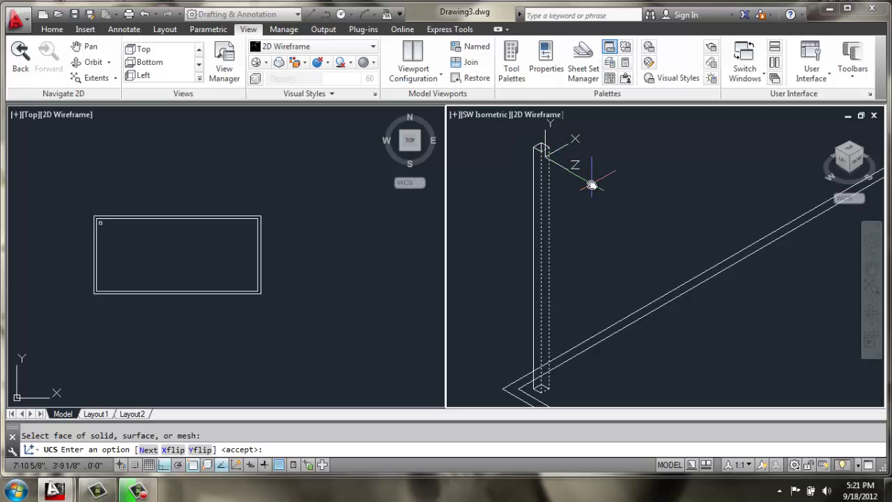
key("Return")
Draw a circle with a 0.25 inch radius centred on the midpoint of the aligned face's upper edge
scroll(550, 157, "up", 4)
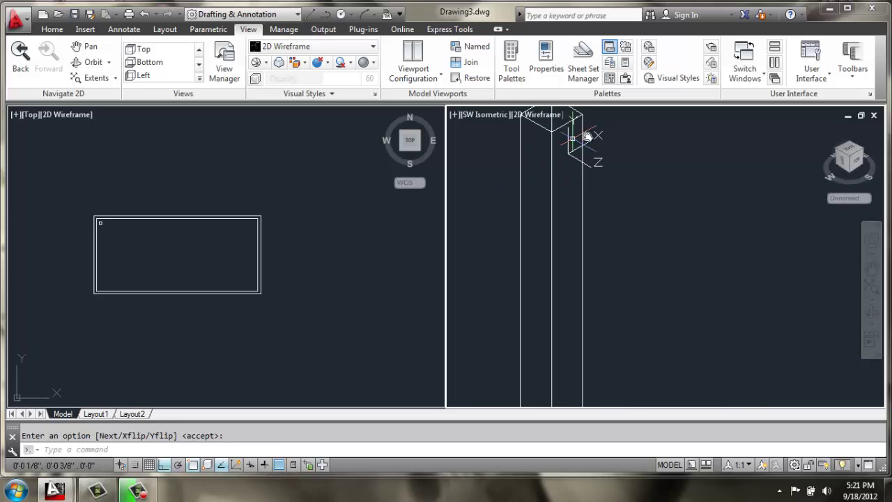
left_click(52, 29)
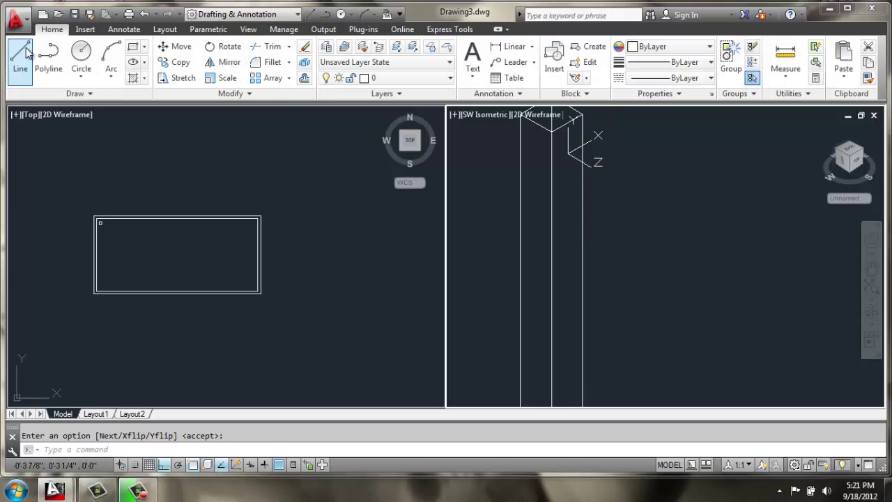
left_click(81, 56)
scroll(562, 122, "up", 4)
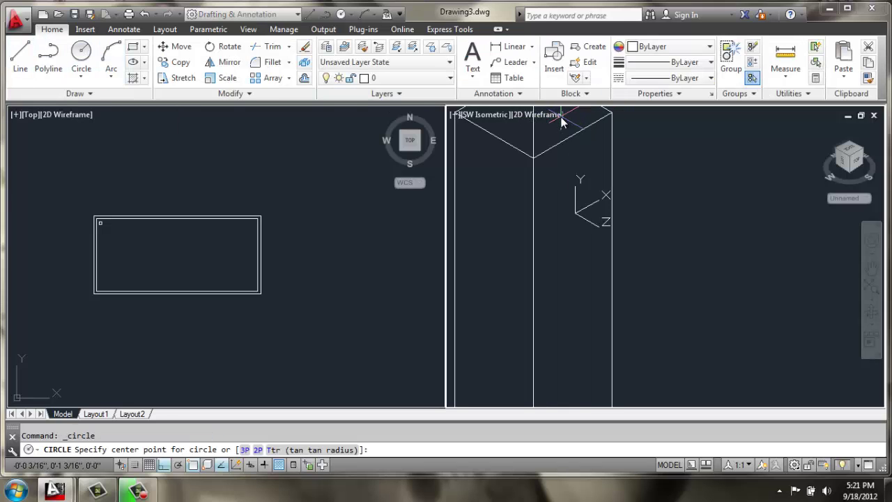
left_click(574, 138)
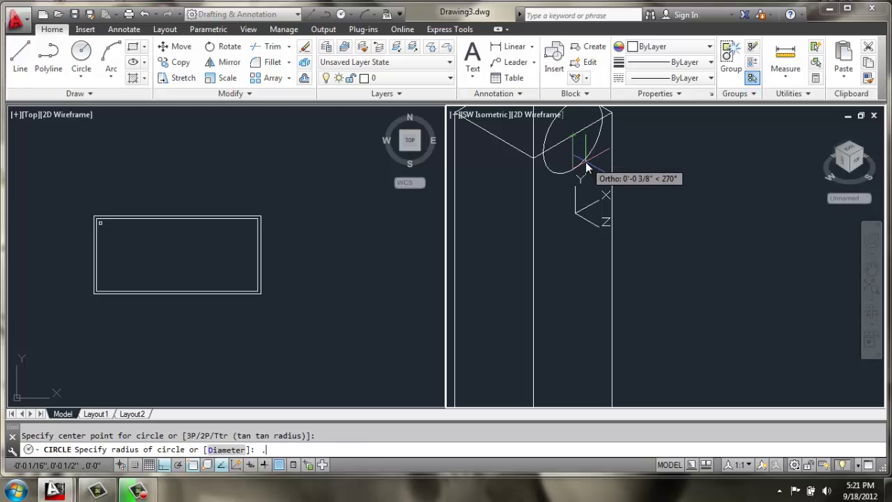
type(".25")
key("Return")
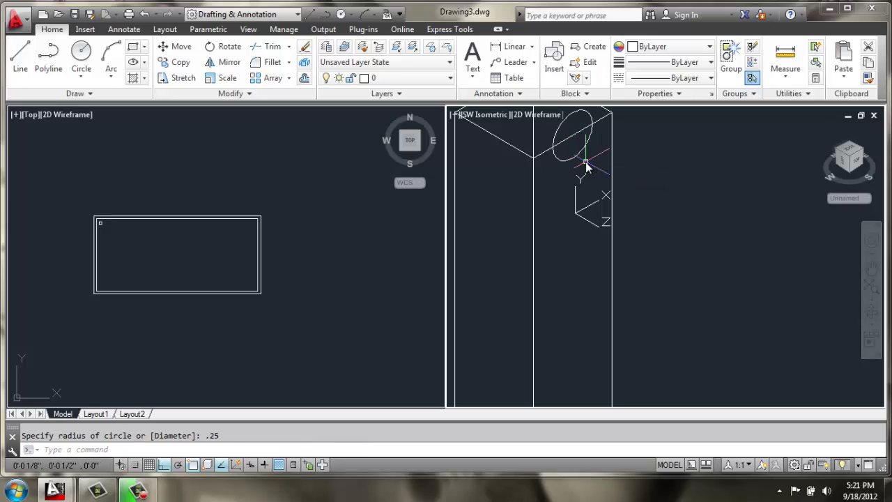
Move the circle 1 inch straight down the leg's face from the upper edge
scroll(612, 135, "up", 2)
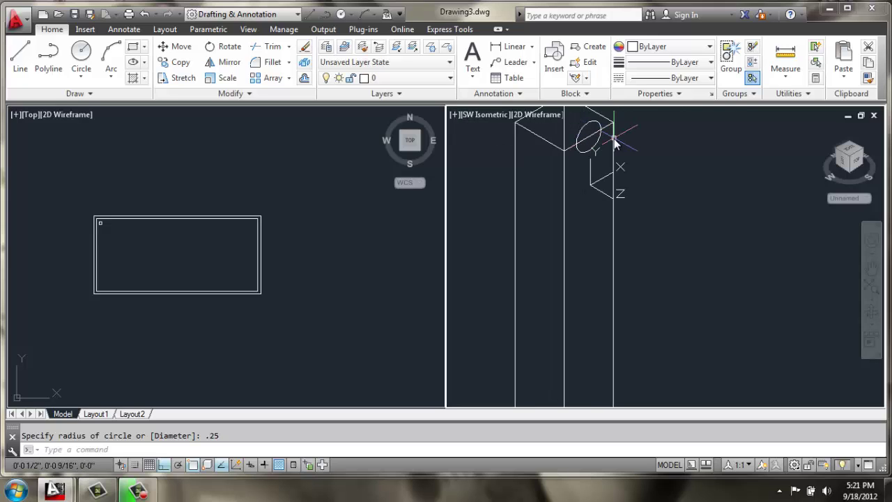
type("m")
key("Return")
left_click(578, 128)
key("Return")
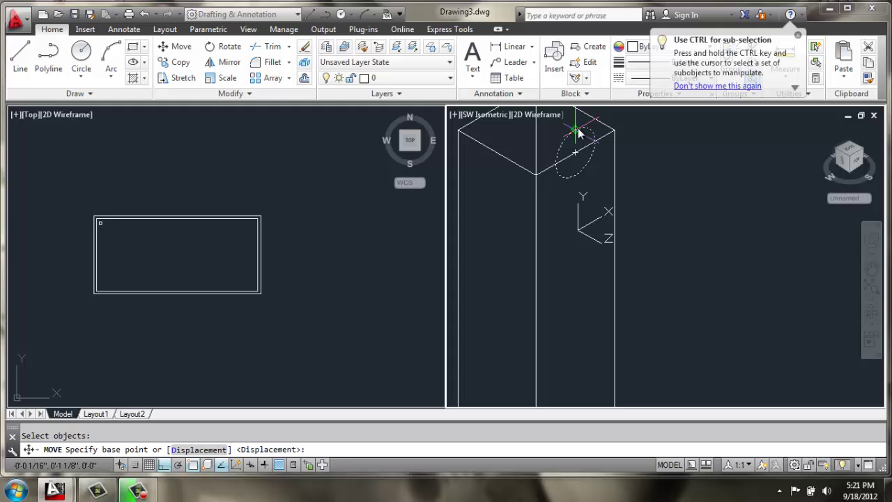
left_click(578, 130)
type("1")
key("Return")
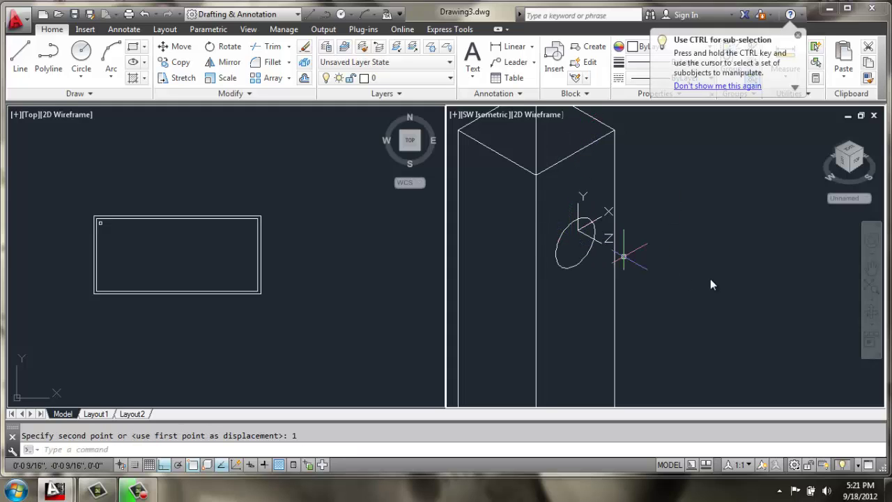
Extrude the circle -1 inch through the leg and check the cylinder in the Top viewport
type("ext")
key("Return")
left_click(575, 266)
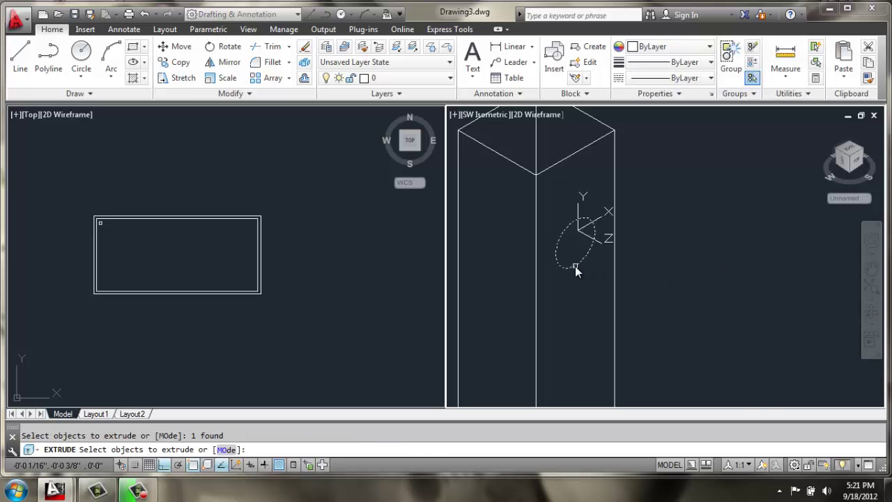
key("Return")
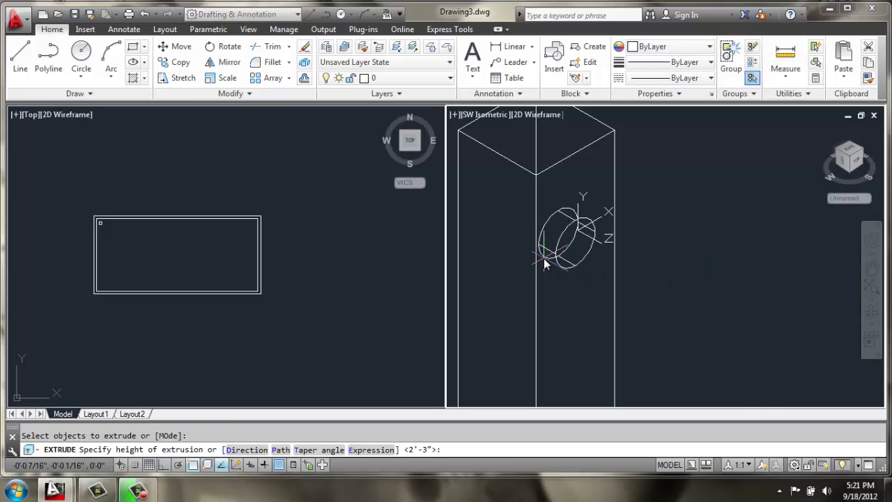
type("-1")
key("Return")
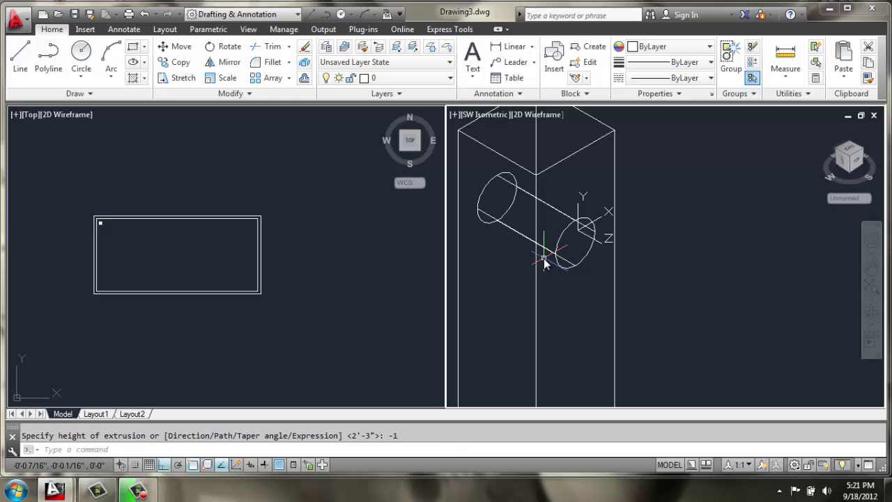
left_click(69, 219)
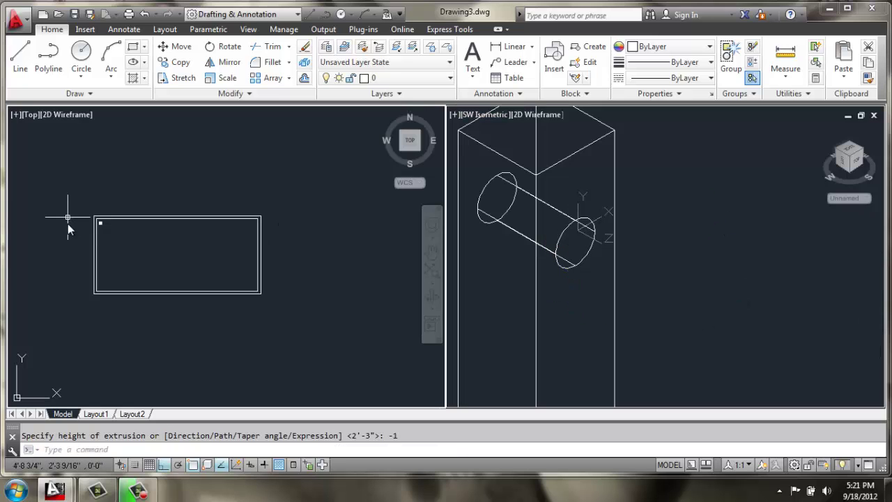
scroll(93, 230, "up", 5)
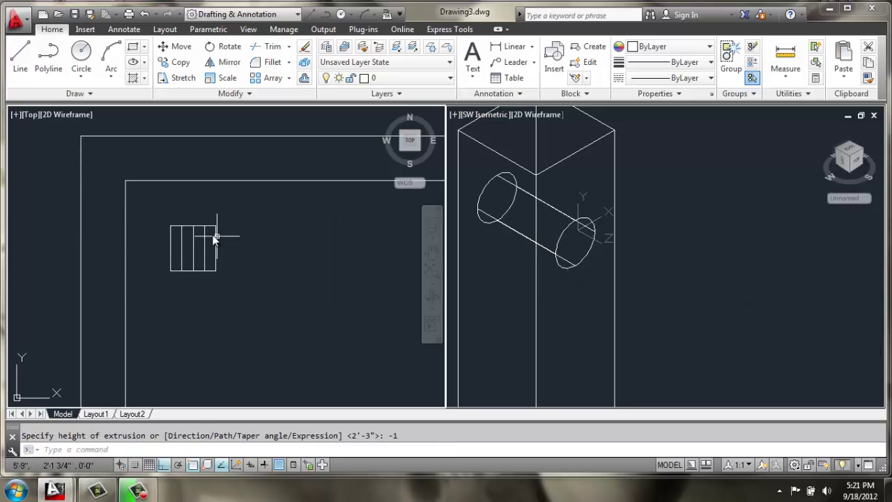
left_click(184, 256)
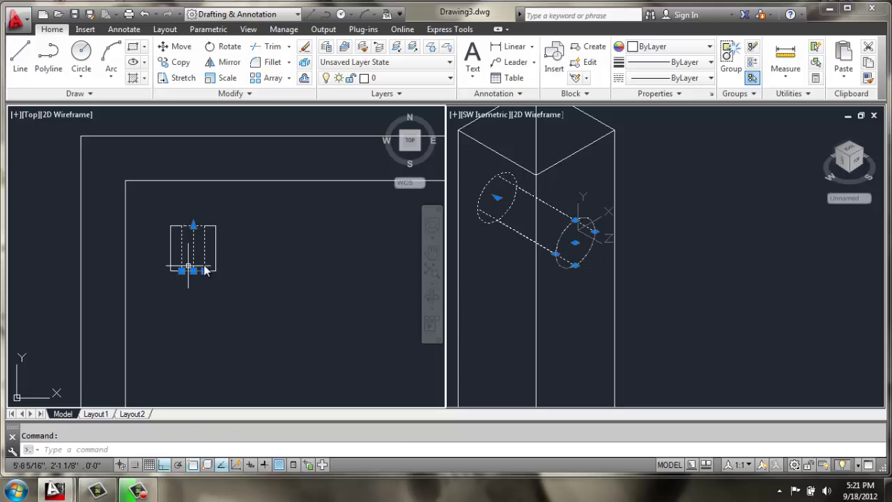
key("Escape")
scroll(441, 254, "down", 2)
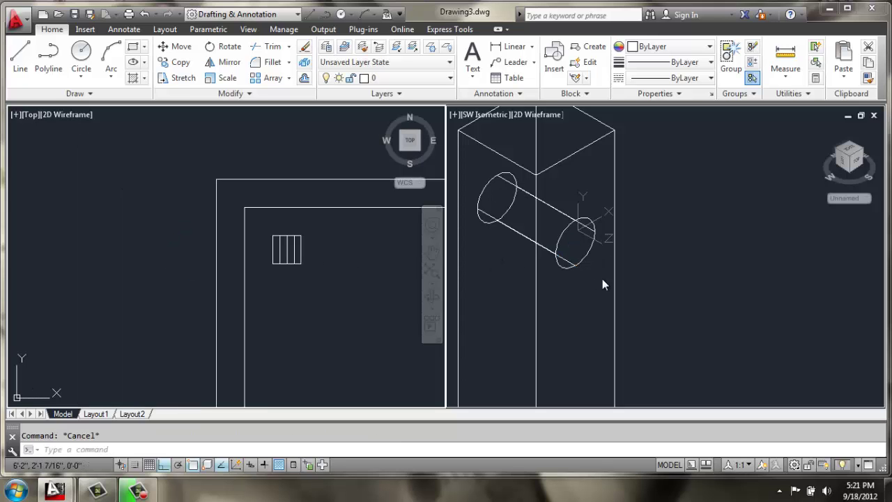
Create a rectangular array of the cylinder with 1 column and 24 rows
left_click(607, 300)
scroll(612, 319, "down", 3)
middle_click_drag(637, 319, 639, 199)
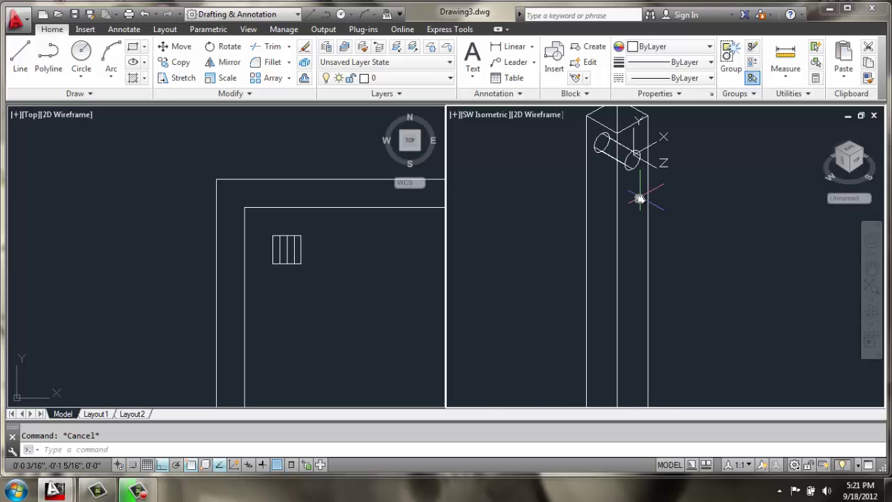
left_click(271, 79)
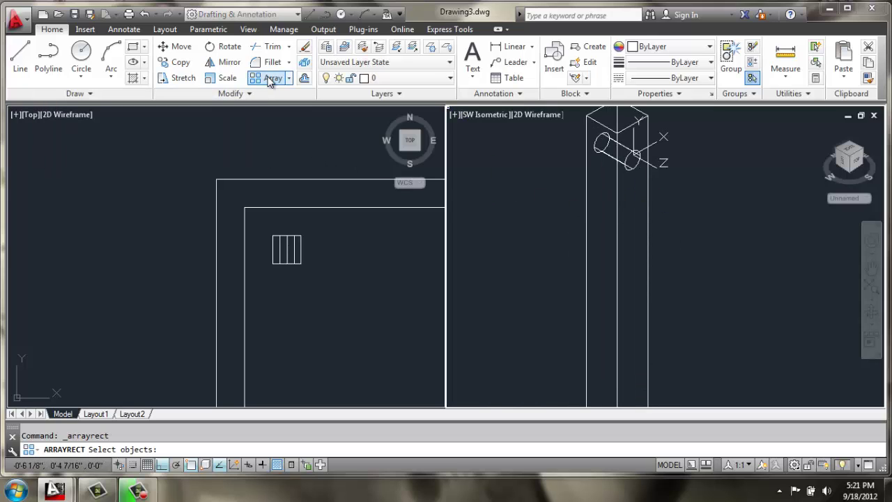
left_click(631, 169)
key("Return")
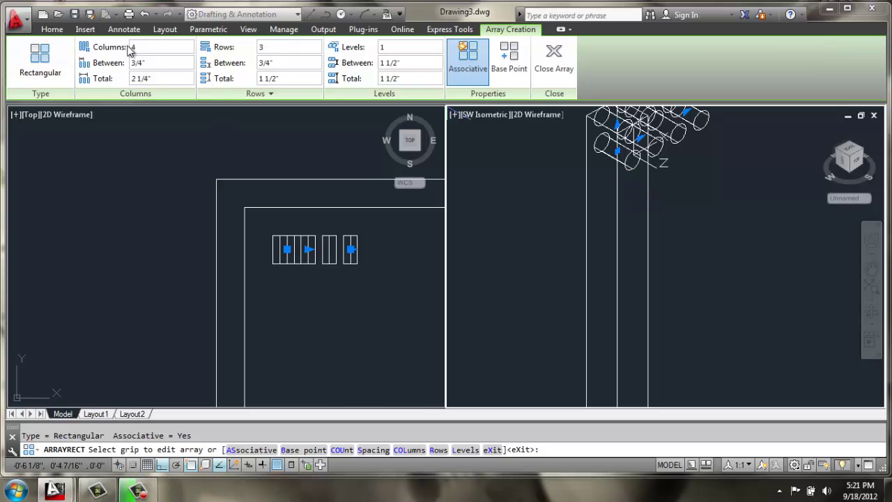
left_click(83, 47)
key("Return")
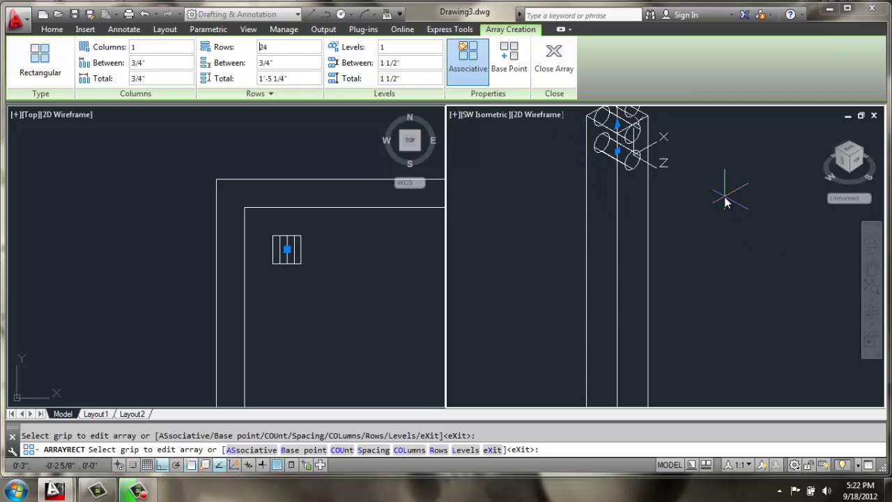
Set the total row distance of the cylinder array to 24 inches and finish the array
scroll(711, 183, "down", 3)
scroll(712, 182, "down", 2)
middle_click_drag(685, 232, 669, 271)
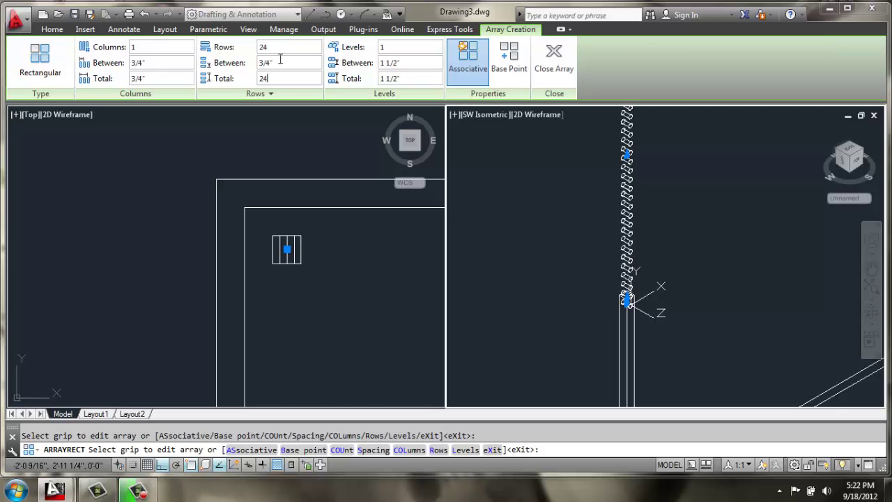
scroll(603, 224, "down", 1)
middle_click_drag(655, 211, 641, 247)
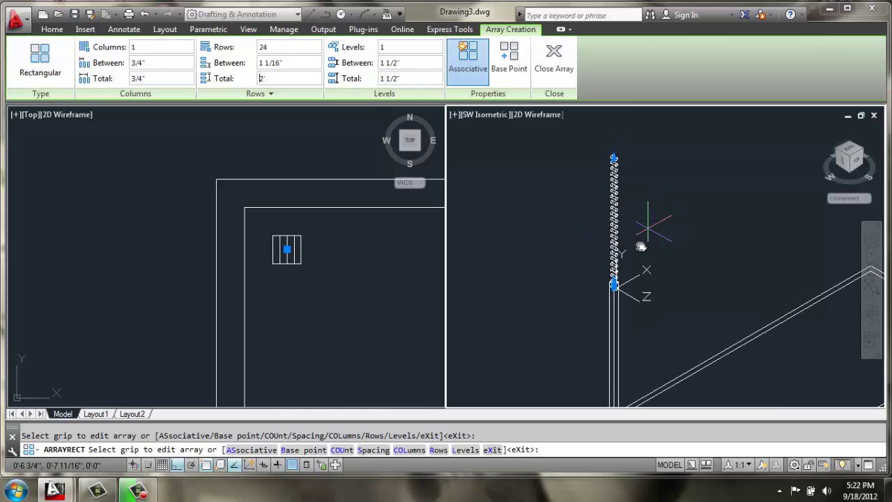
left_click(551, 69)
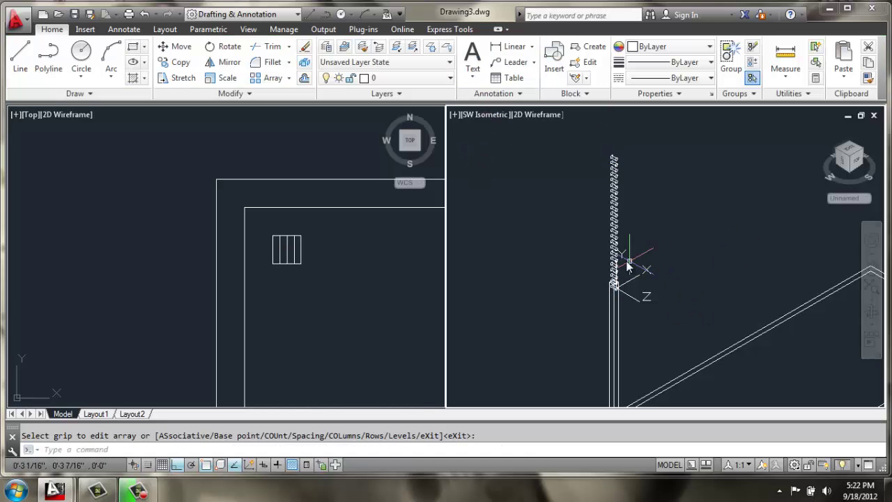
Move the cylinder array straight down into the leg so its top cylinder takes the original bottom cylinder's place
type("m")
key("Return")
left_click(616, 170)
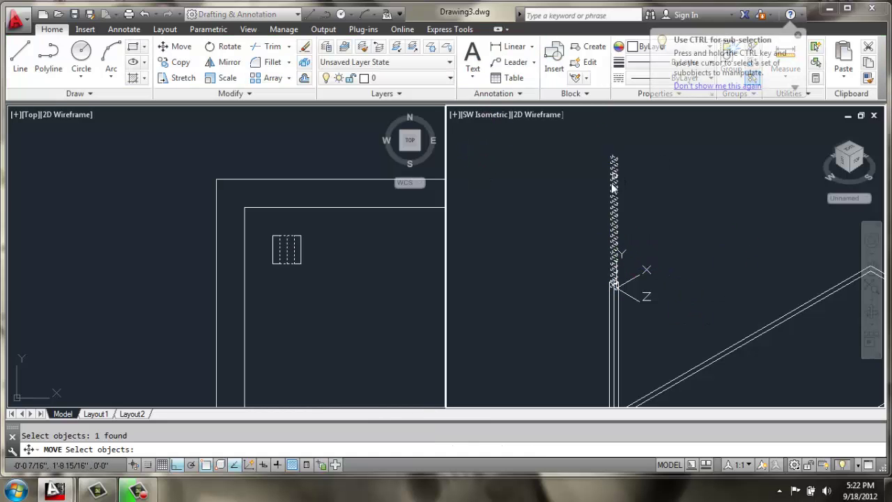
key("Return")
middle_click_drag(632, 209, 551, 175, "shift")
left_click(576, 191)
scroll(558, 209, "up", 3)
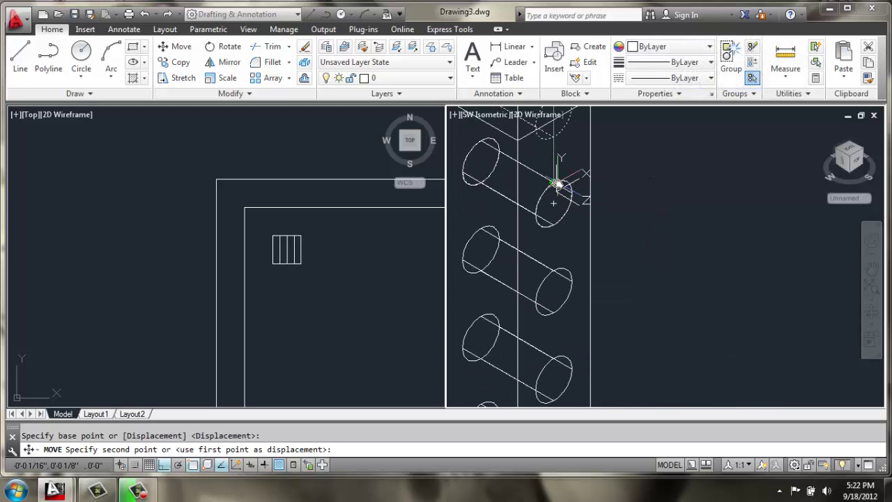
left_click(562, 185)
scroll(562, 183, "down", 5)
scroll(623, 237, "down", 3)
scroll(596, 211, "up", 1)
scroll(596, 211, "up", 1)
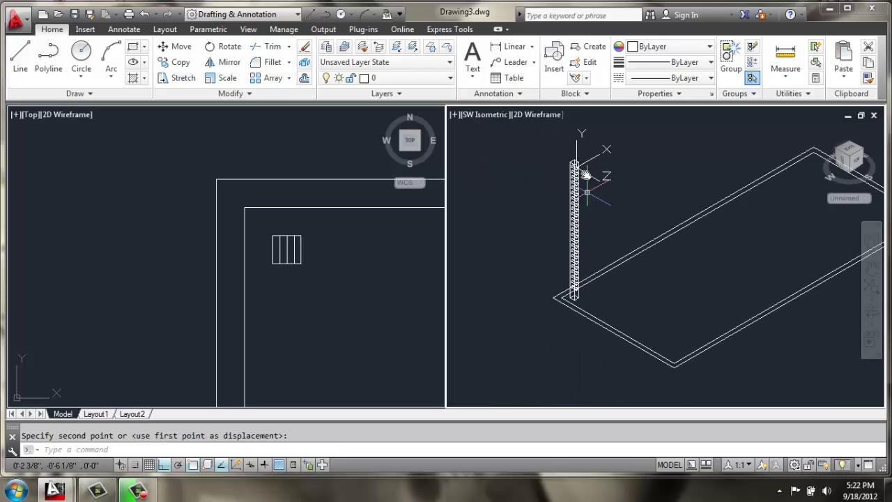
scroll(577, 202, "up", 1)
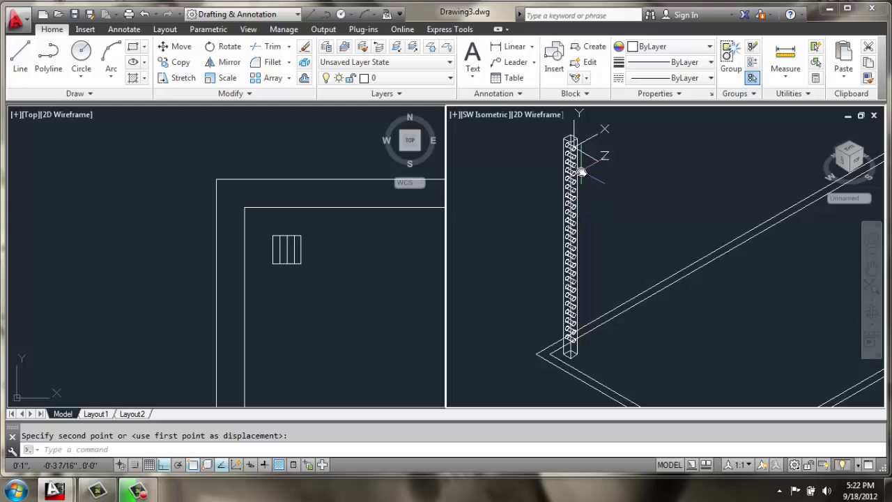
middle_click_drag(582, 173, 580, 187)
key("Escape")
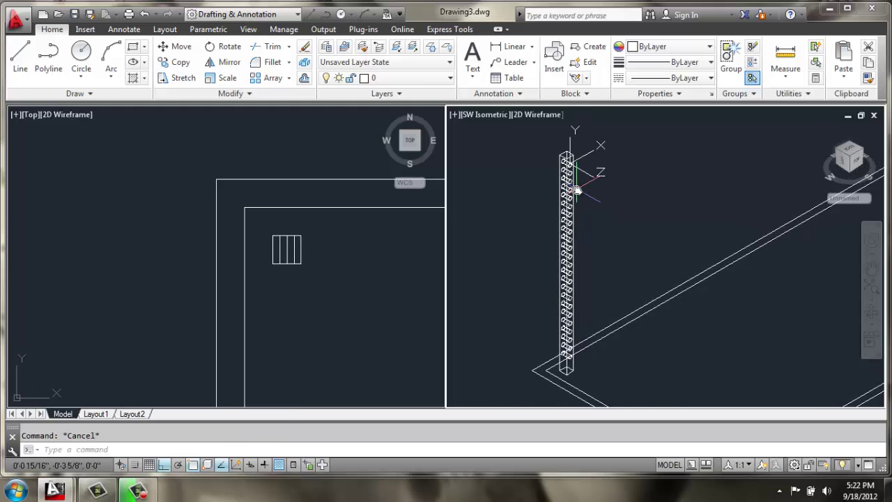
Try to subtract the arrayed cylinders from the desk leg
type("subtr")
key("Return")
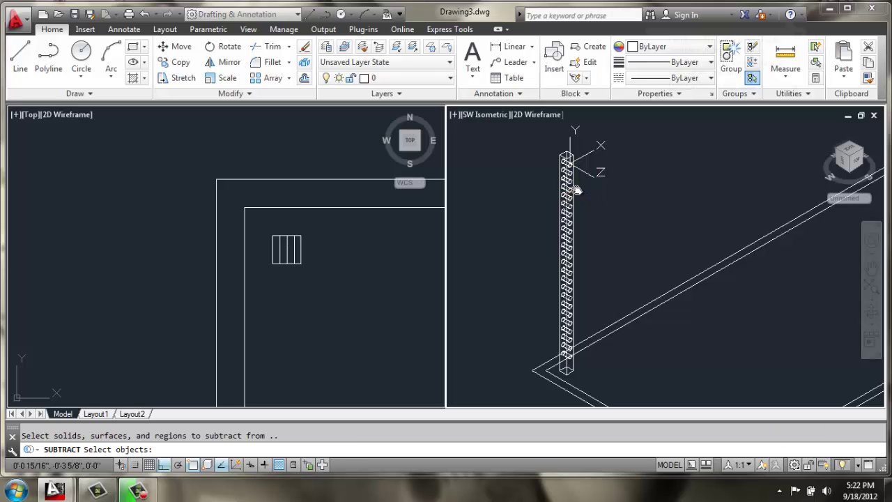
scroll(563, 159, "up", 3)
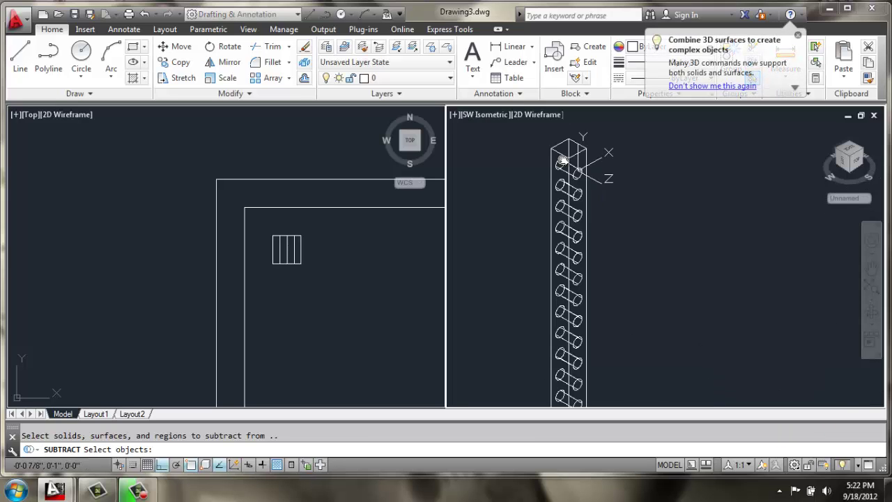
left_click(558, 153)
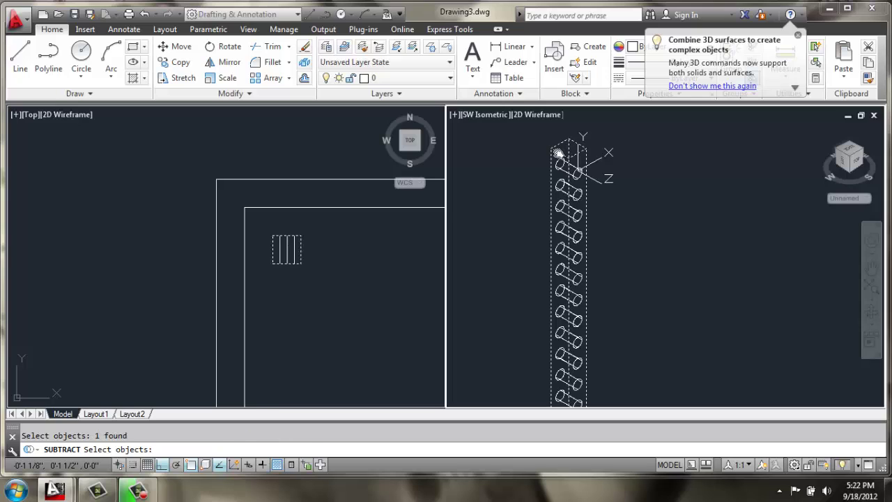
key("Return")
left_click(563, 170)
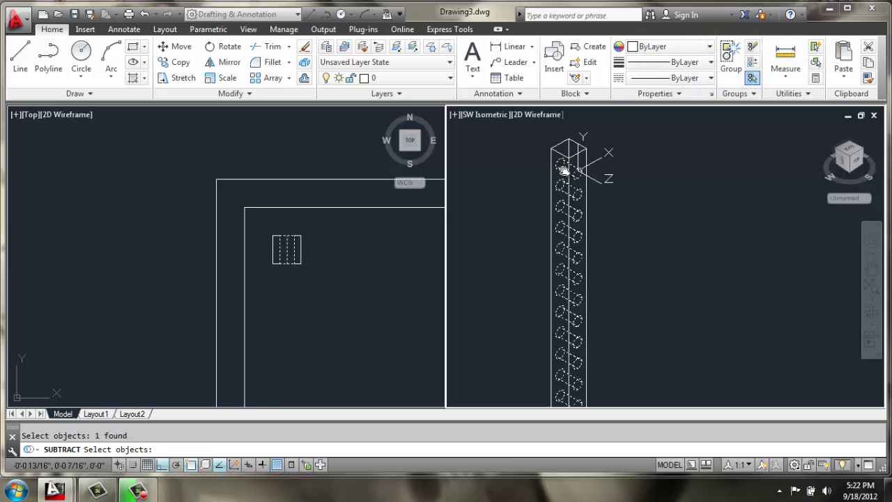
key("Return")
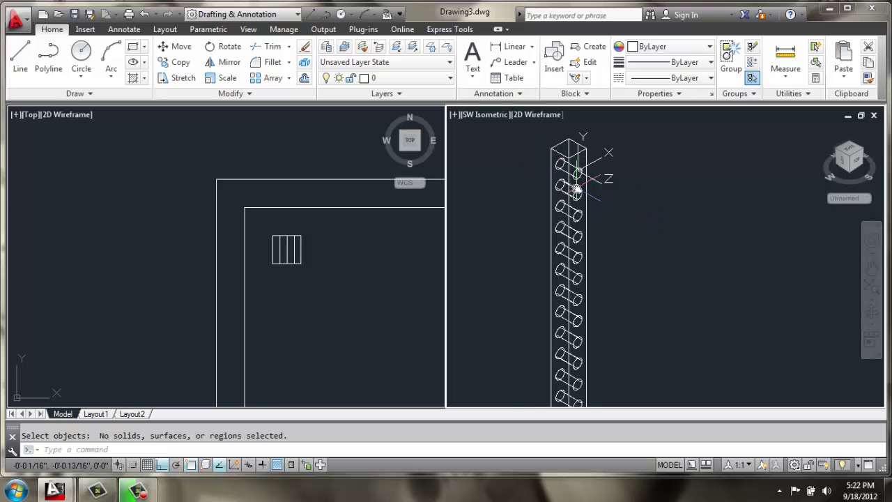
scroll(576, 192, "up", 4)
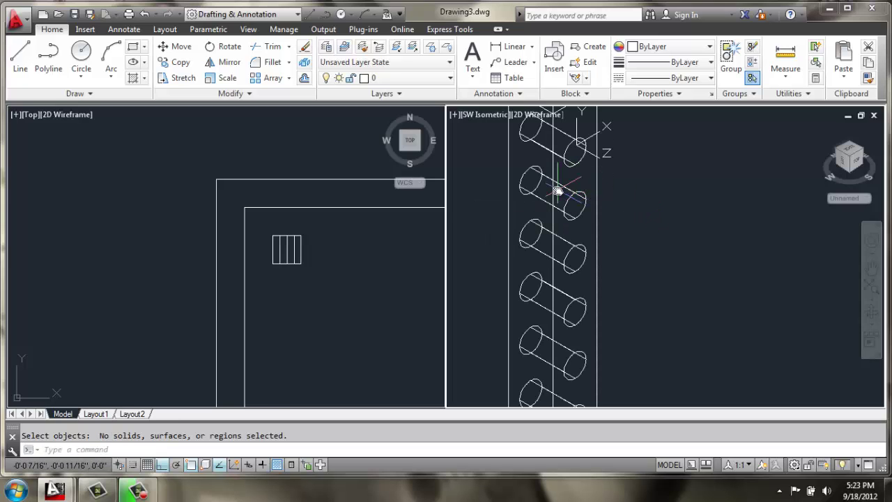
key("Escape")
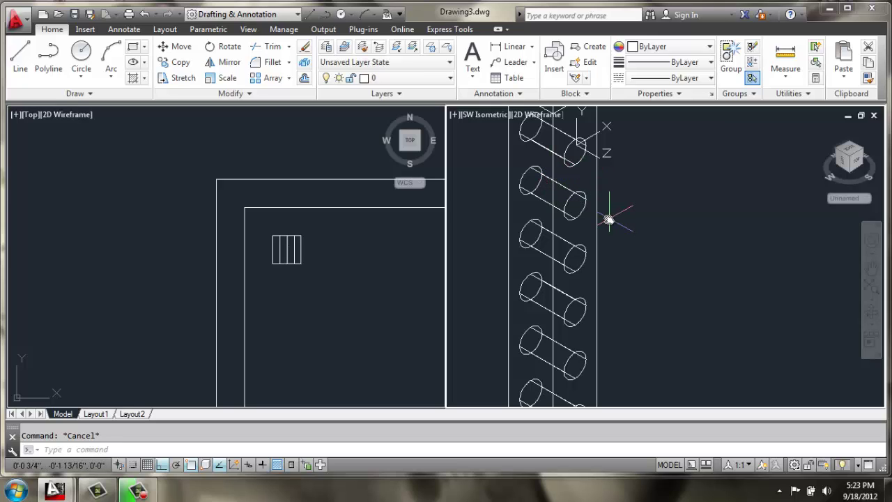
Explode the cylinder array in the leg into individual solids
type("x")
key("Return")
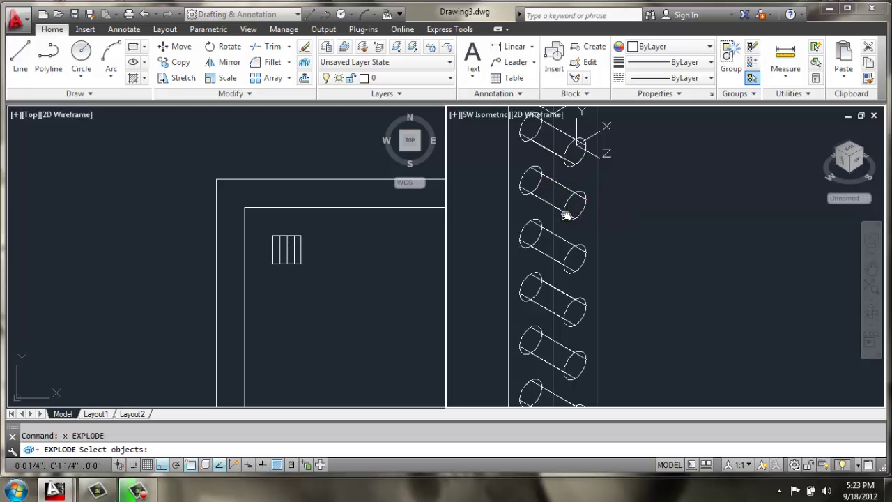
left_click(567, 215)
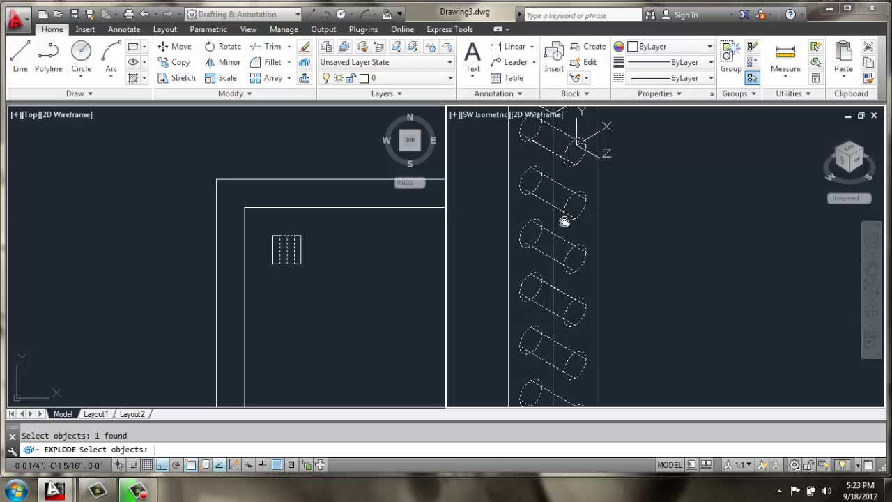
key("Return")
scroll(620, 198, "down", 2)
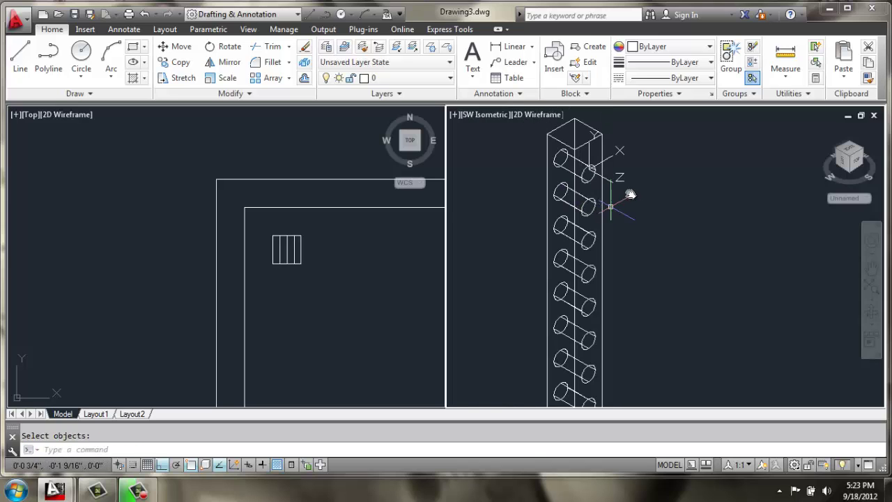
Subtract all 24 individual cylinders from the leg to cut a full column of holes through it
middle_click_drag(630, 193, 571, 200)
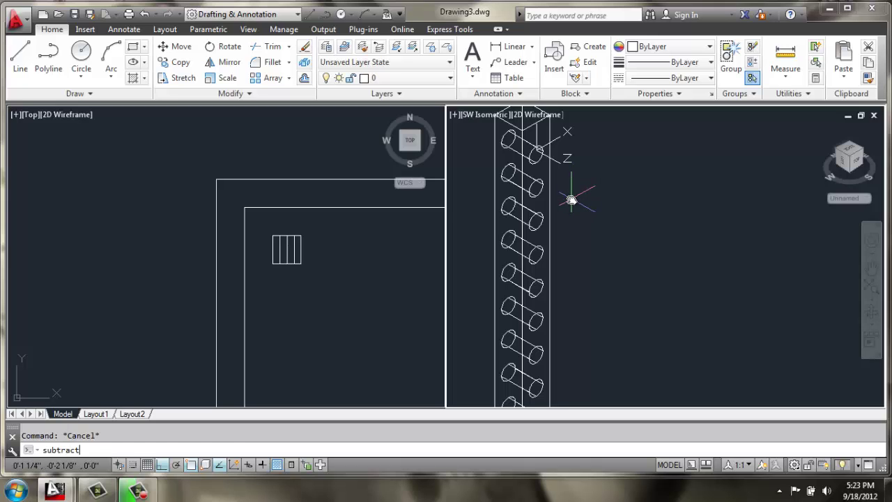
key("Return")
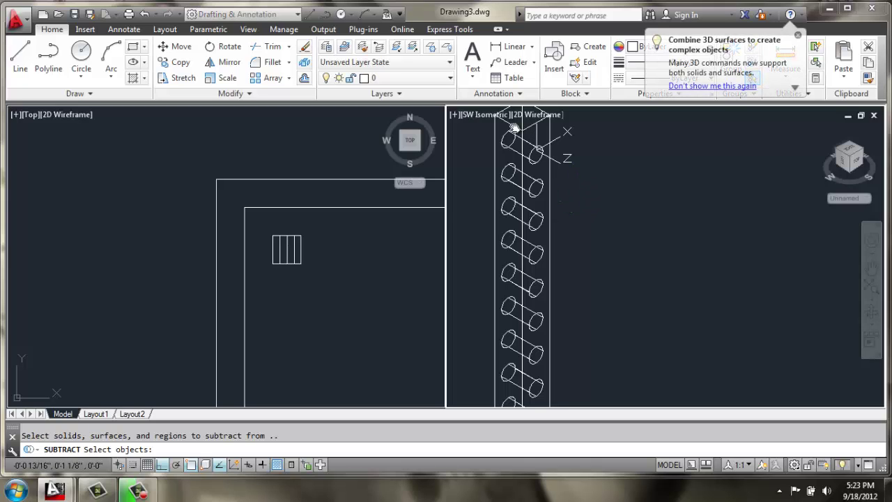
left_click(512, 129)
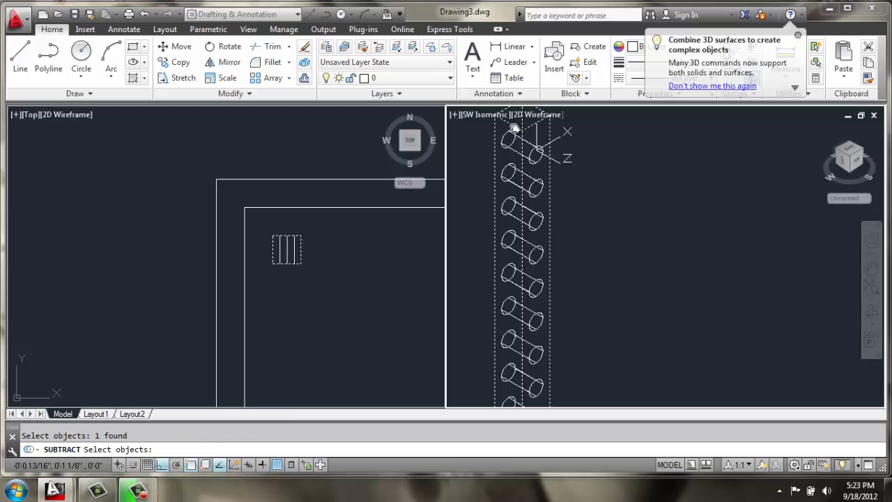
left_click(511, 169)
left_click(510, 222)
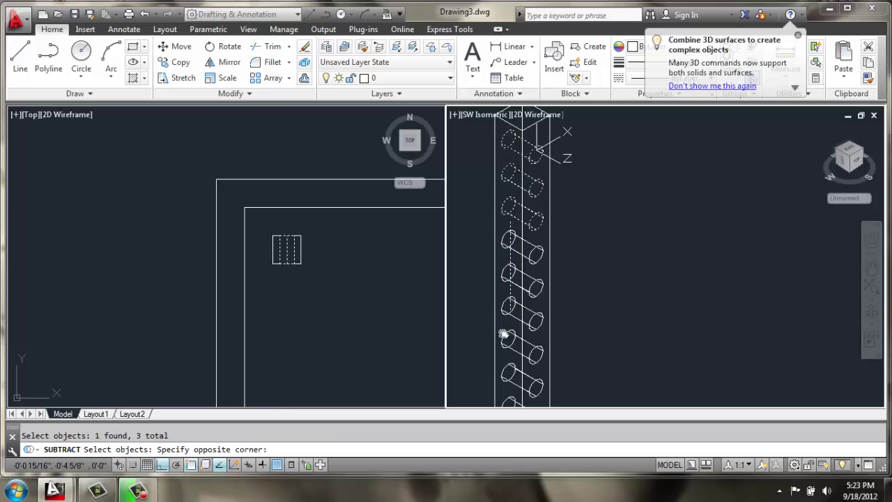
left_click(508, 402)
scroll(497, 302, "down", 2)
scroll(497, 301, "down", 1)
middle_click_drag(507, 335, 511, 175)
scroll(508, 179, "up", 2)
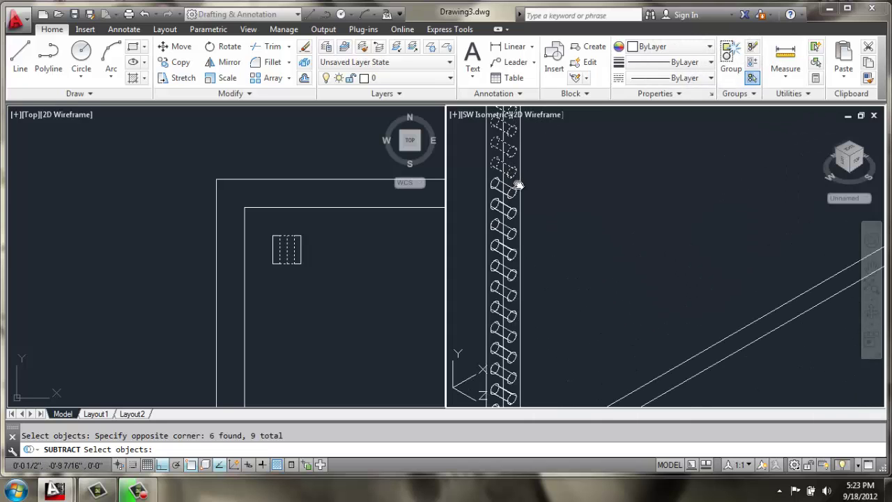
left_click(513, 183)
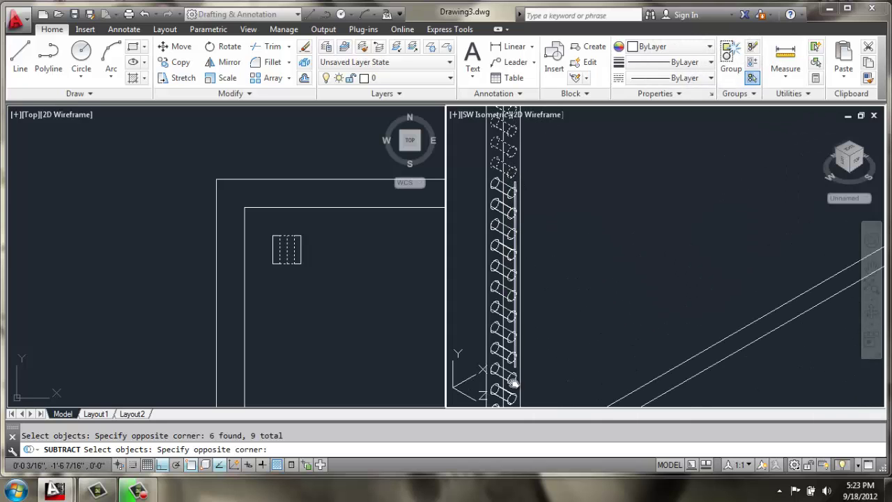
left_click(509, 402)
middle_click_drag(500, 351, 508, 235)
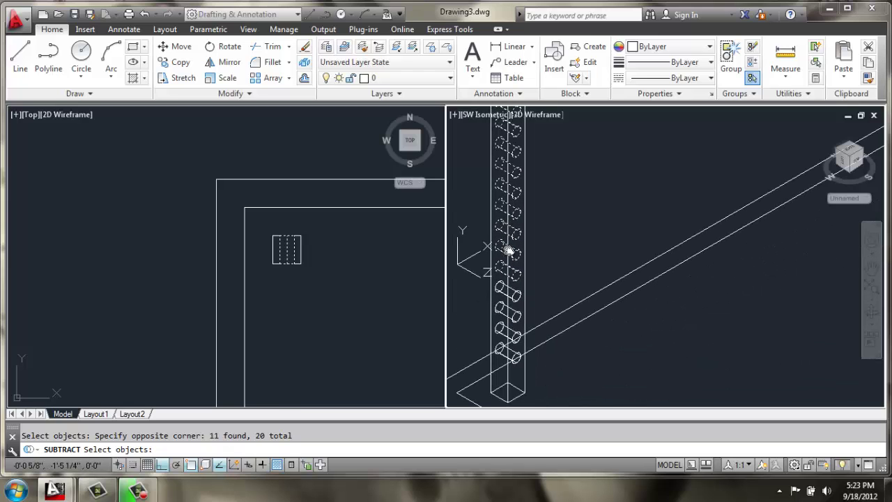
left_click(517, 286)
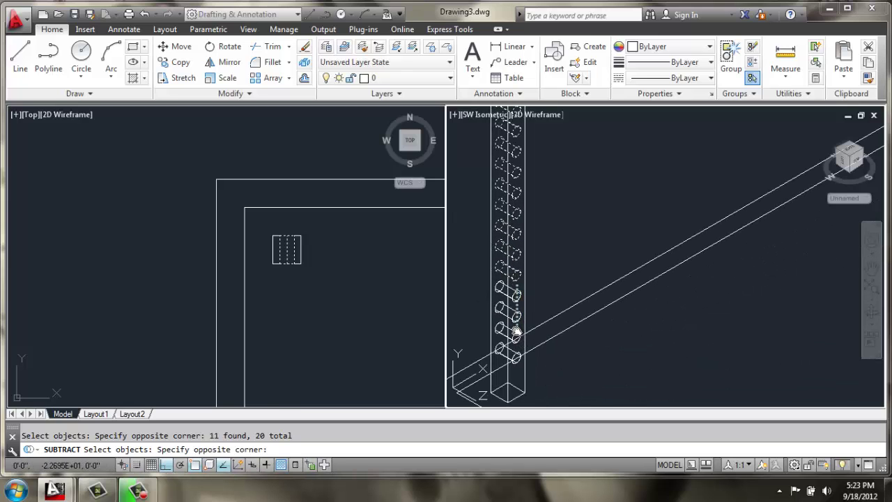
left_click(516, 336)
left_click(516, 340)
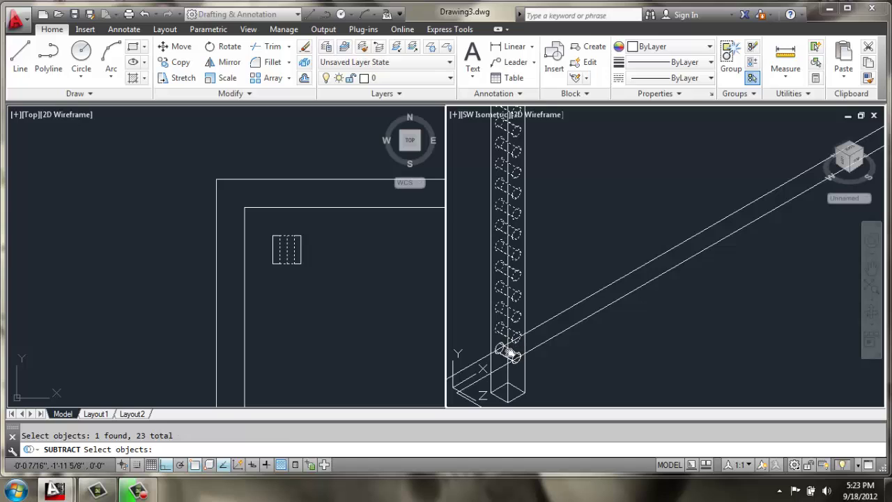
key("Return")
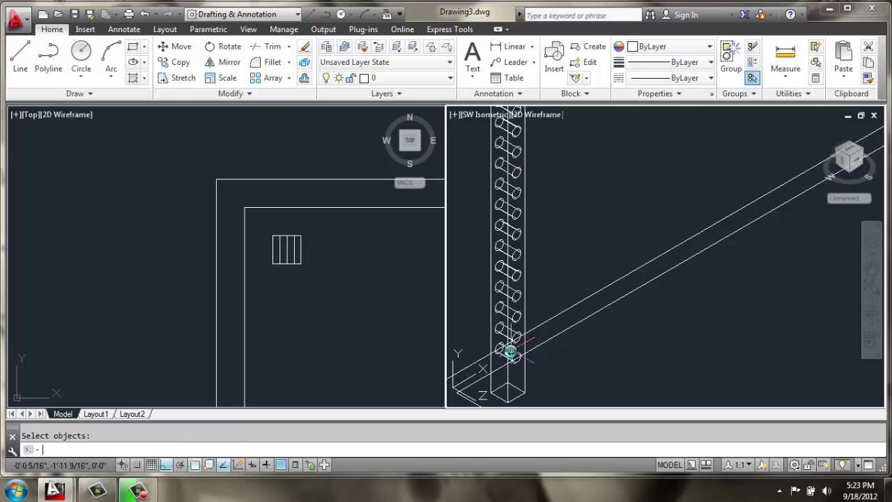
Display the SW Isometric viewport in the Conceptual visual style and inspect the holes through the leg
scroll(548, 273, "down", 4)
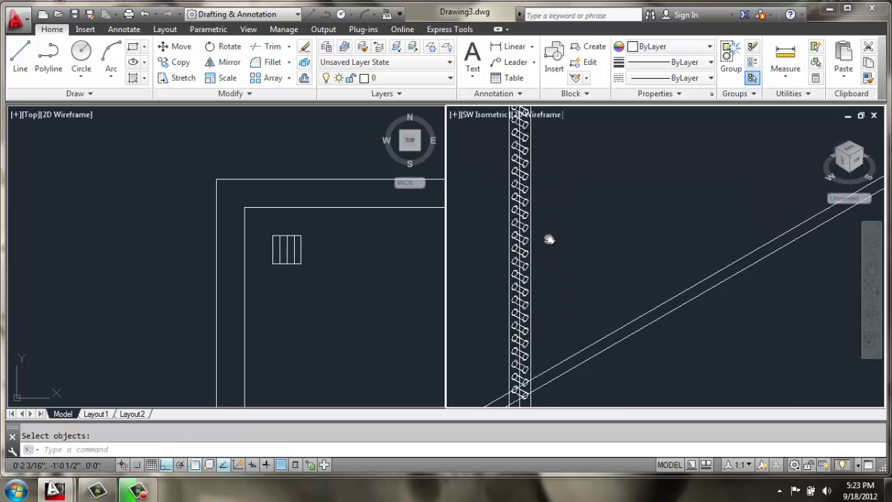
scroll(542, 198, "down", 3)
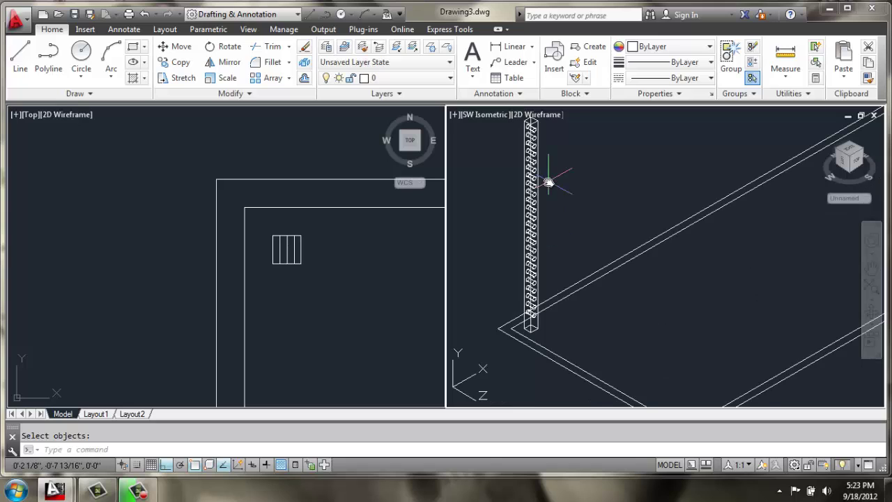
left_click(537, 113)
left_click(596, 163)
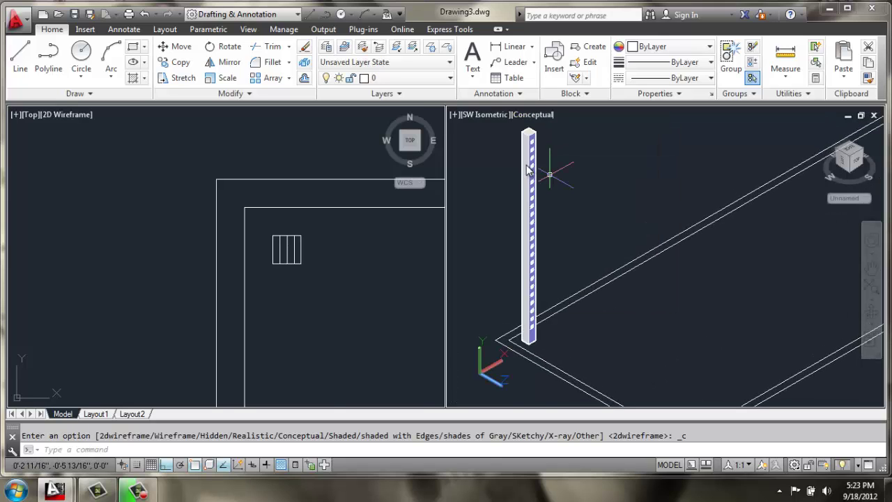
scroll(530, 157, "up", 2)
scroll(570, 167, "up", 3)
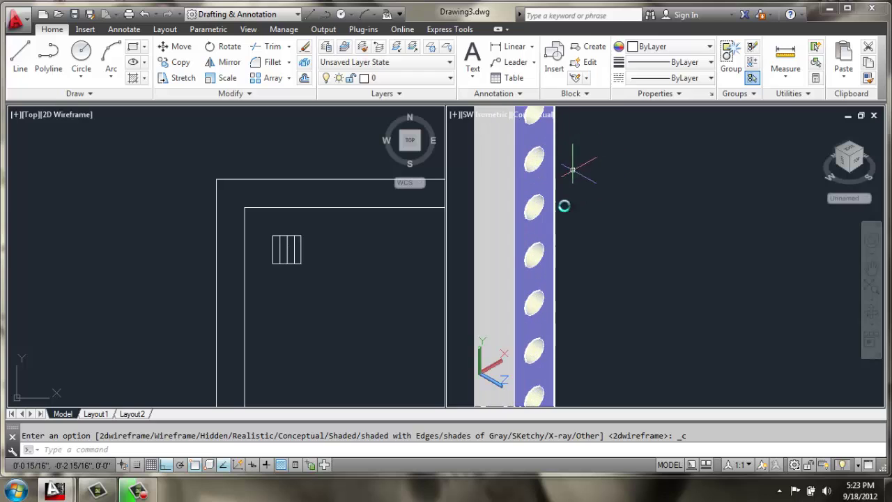
scroll(542, 259, "down", 3)
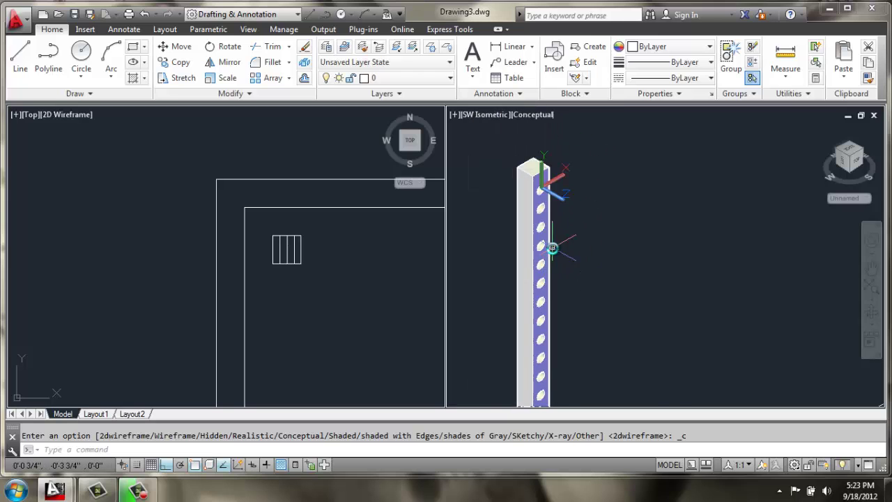
scroll(550, 223, "down", 1)
middle_click_drag(614, 249, 574, 188)
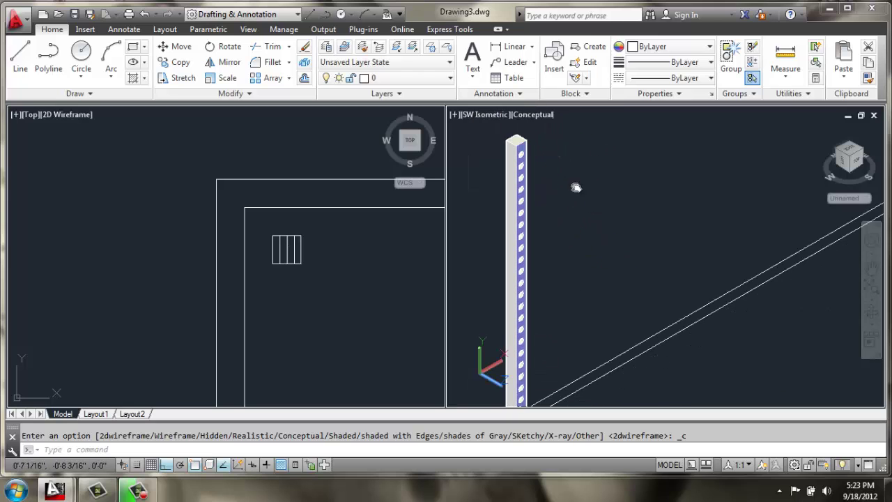
Return the SW Isometric viewport to the 2D Wireframe visual style with the whole desk outline in view
left_click(531, 118)
left_click(571, 150)
scroll(586, 244, "down", 2)
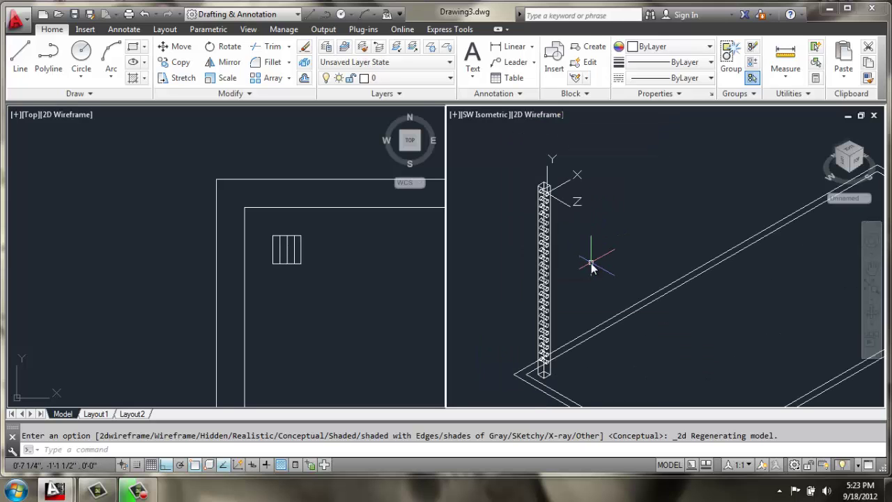
middle_click_drag(592, 258, 587, 205)
scroll(560, 205, "down", 2)
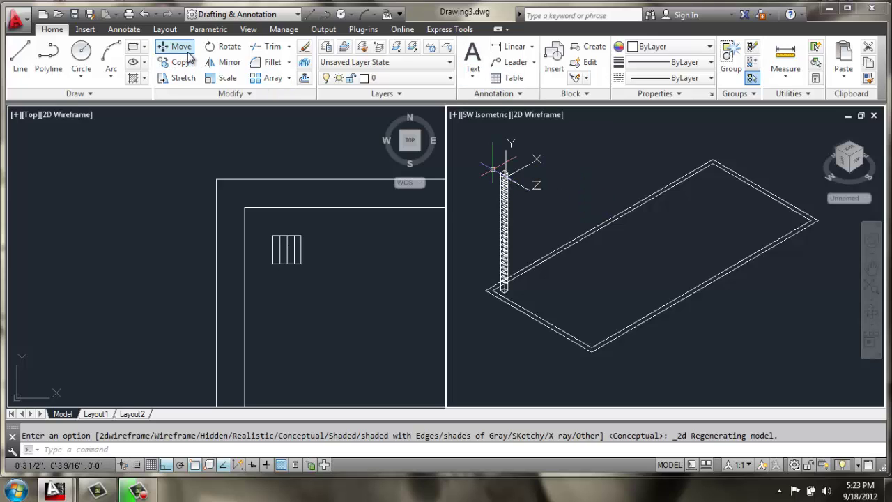
left_click(229, 63)
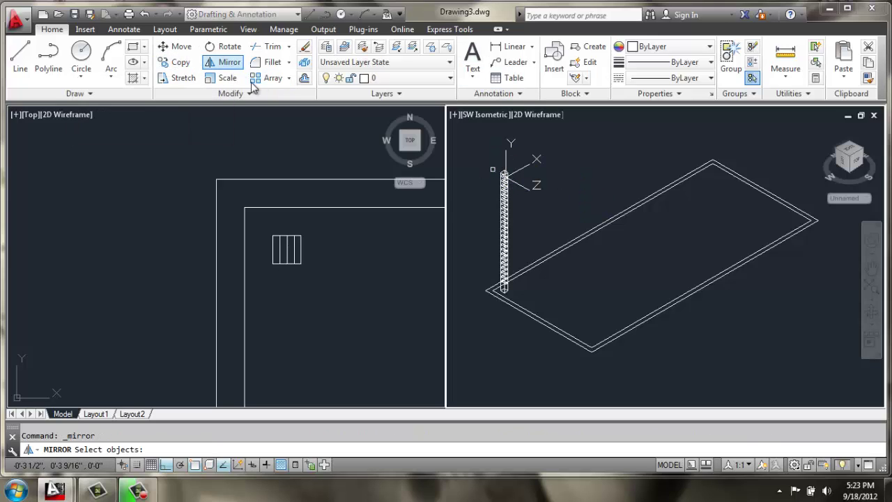
left_click(517, 201)
left_click(488, 220)
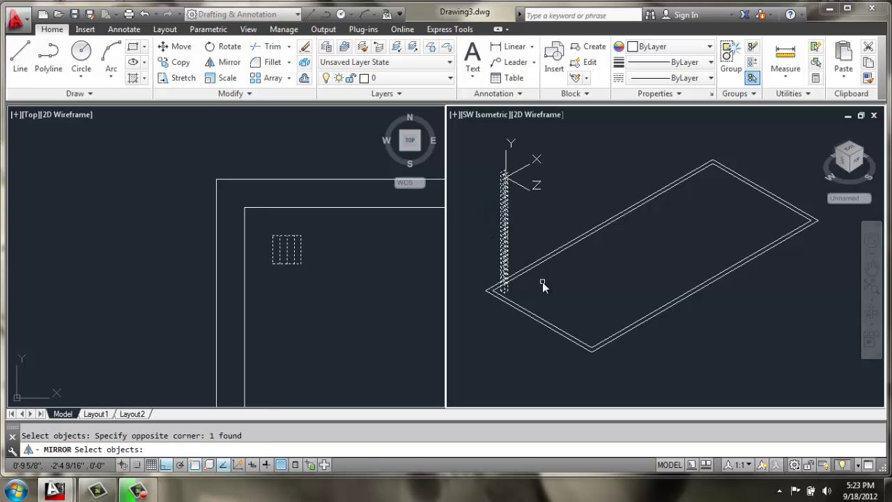
key("Return")
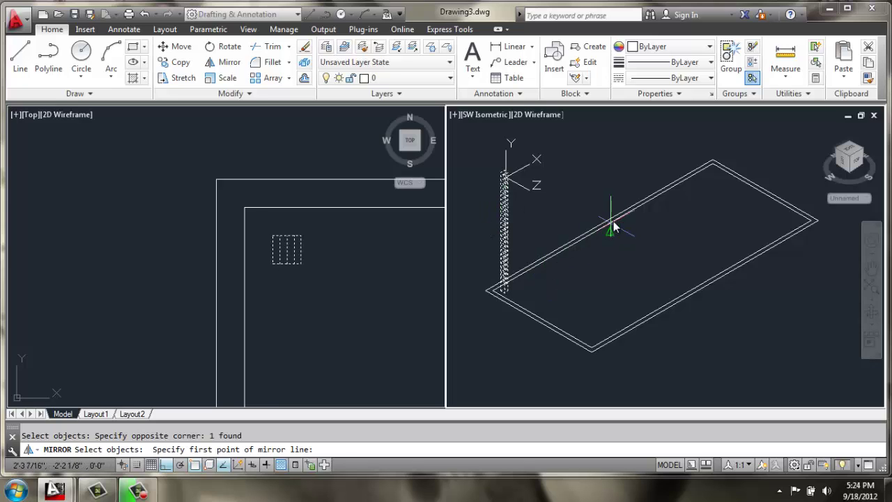
key("Escape")
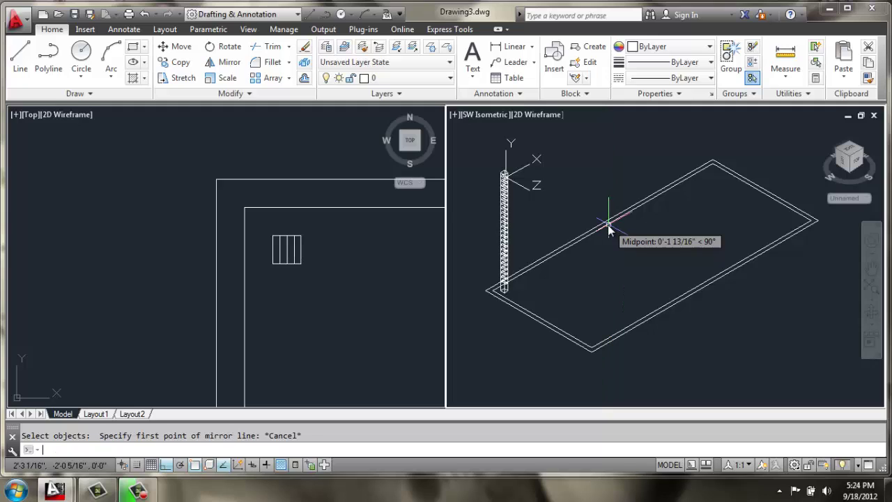
Reset the UCS to World in the SW Isometric viewport
type("ucs")
key("Return")
type("w")
key("Return")
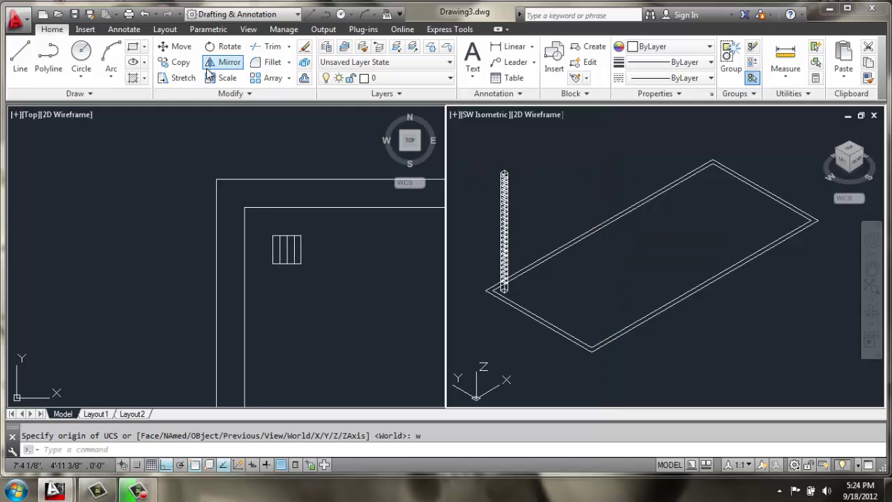
Mirror the drilled leg to the opposite end of the desk about the line through the long sides' midpoints, keeping the original
left_click(229, 62)
left_click(515, 184)
left_click(487, 207)
key("Return")
left_click(602, 230)
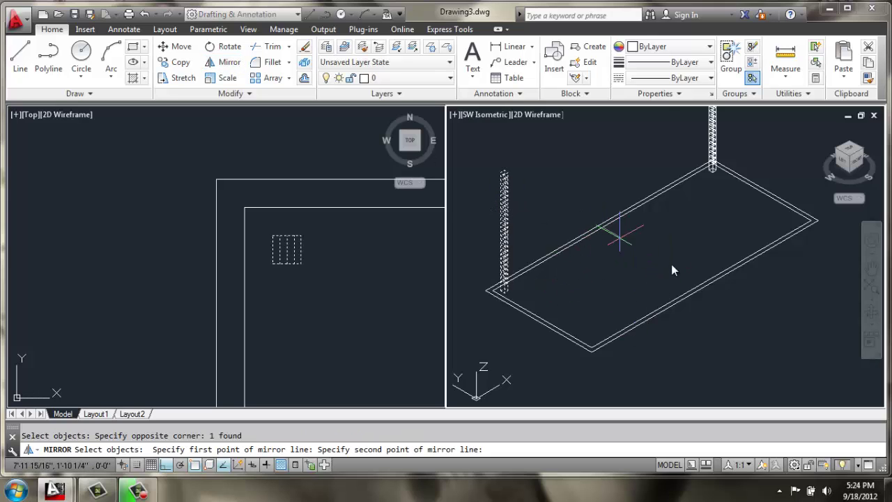
left_click(701, 292)
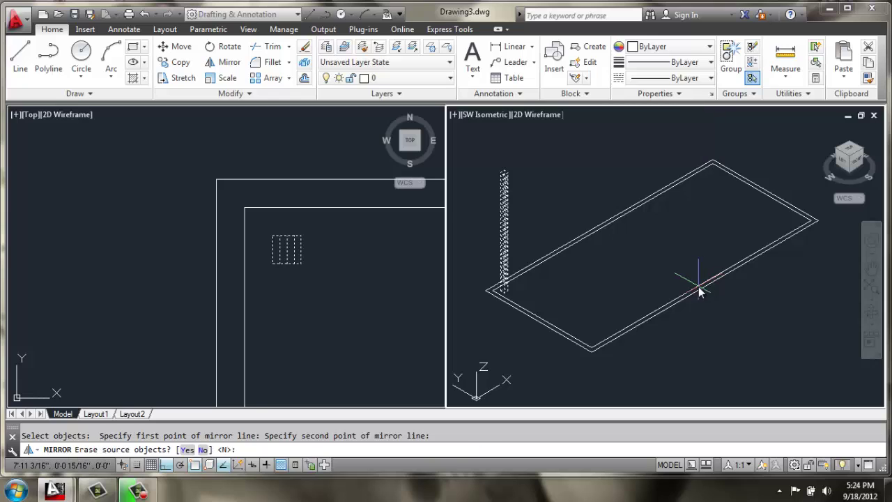
key("Return")
Mirror both drilled legs to the other long side about the line through the short sides' midpoints, keeping the originals
key("Return")
left_click(732, 117)
left_click(698, 149)
left_click(545, 192)
left_click(479, 231)
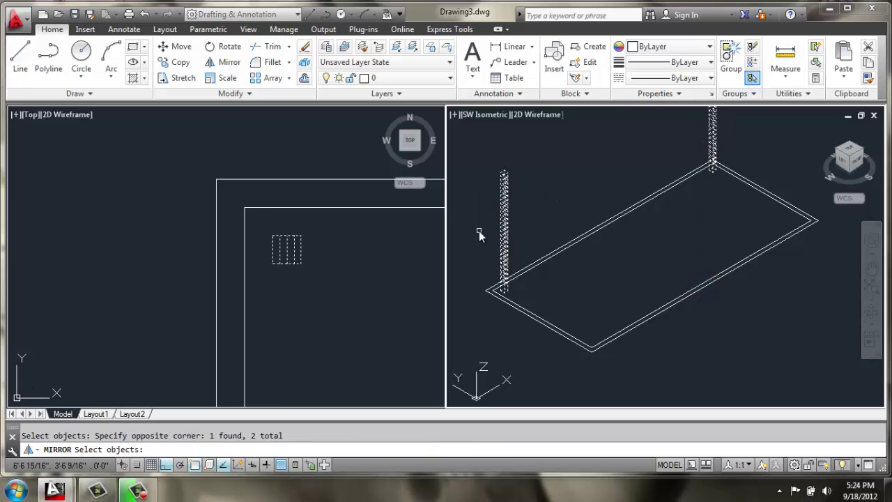
key("Return")
left_click(543, 321)
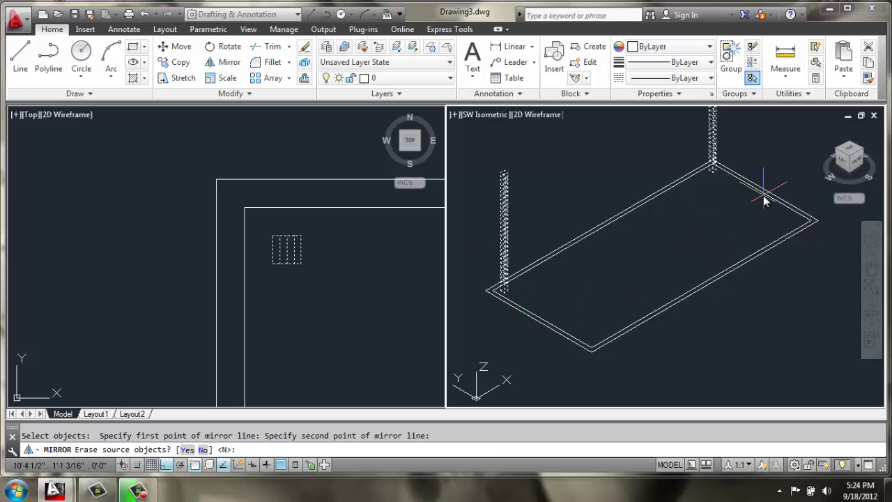
left_click(764, 196)
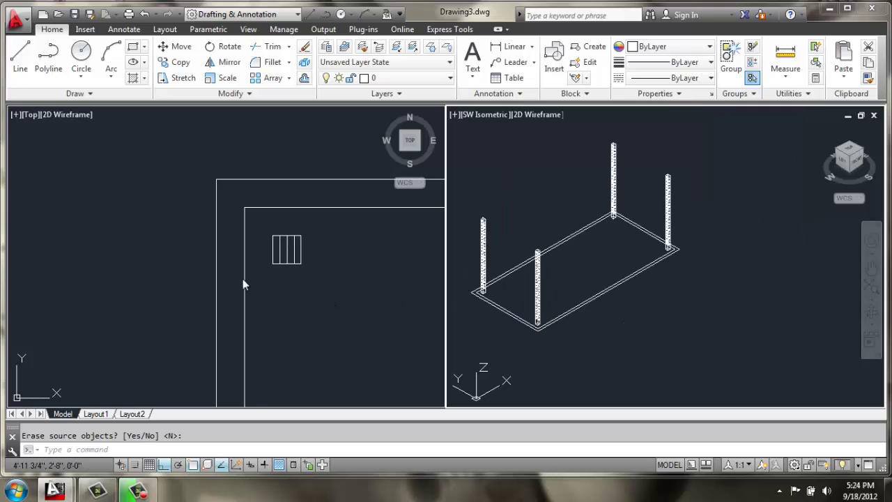
Copy the two legs at the desk's +X end 13 inches inward along the desk's length
left_click(179, 275)
scroll(183, 273, "down", 5)
middle_click_drag(257, 304, 160, 260)
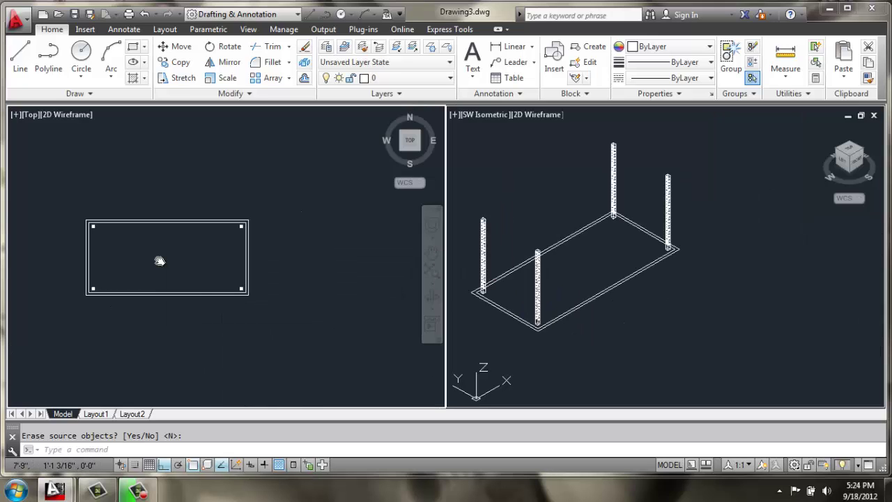
scroll(132, 253, "up", 2)
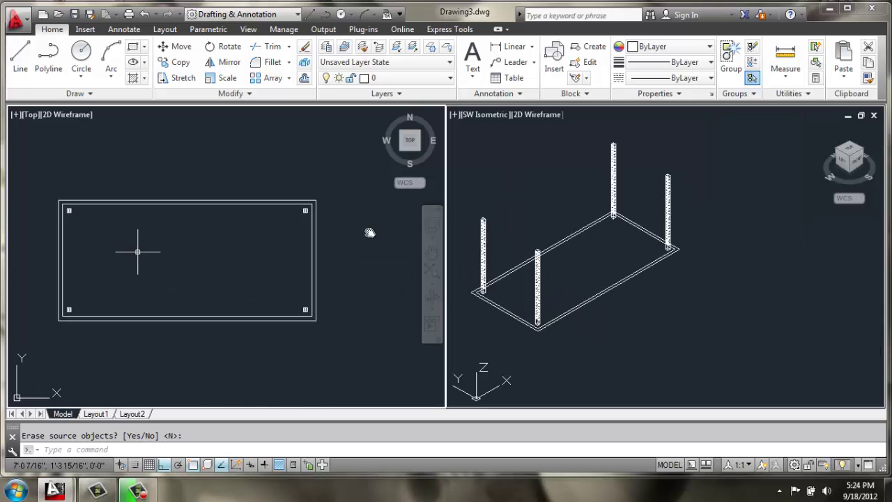
left_click(577, 223)
scroll(628, 181, "up", 3)
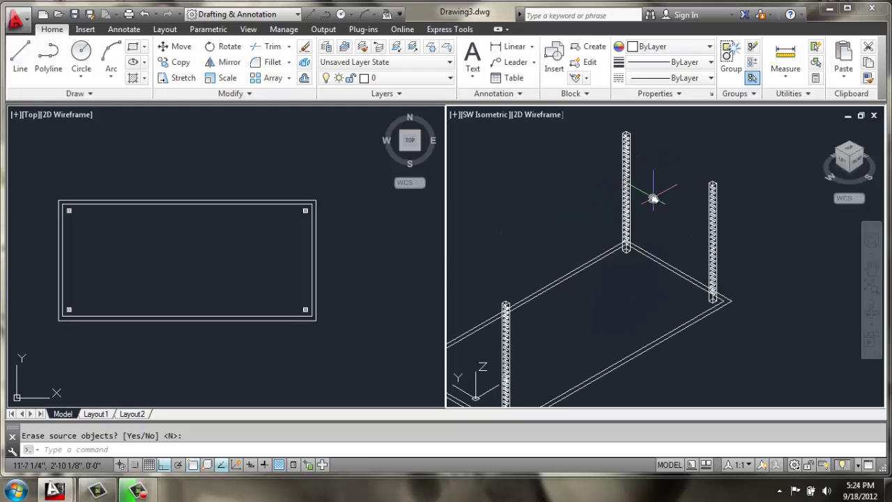
left_click(181, 63)
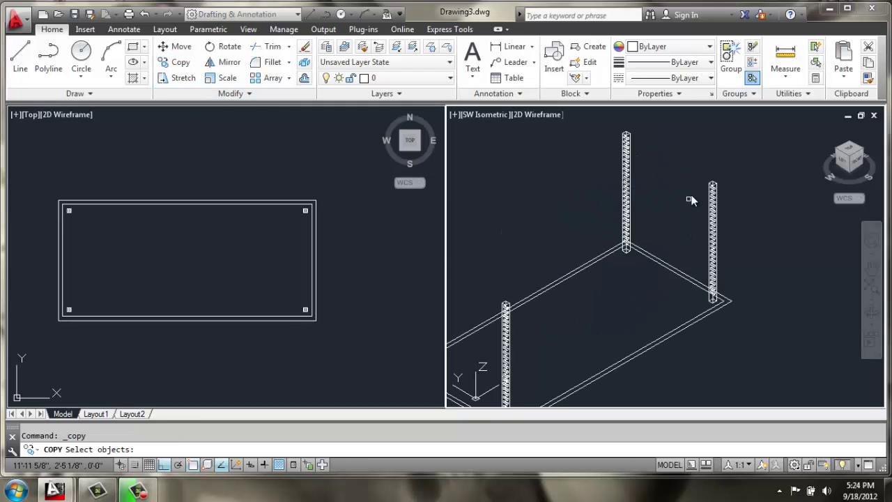
left_click(761, 160)
left_click(577, 201)
key("Return")
scroll(605, 270, "up", 2)
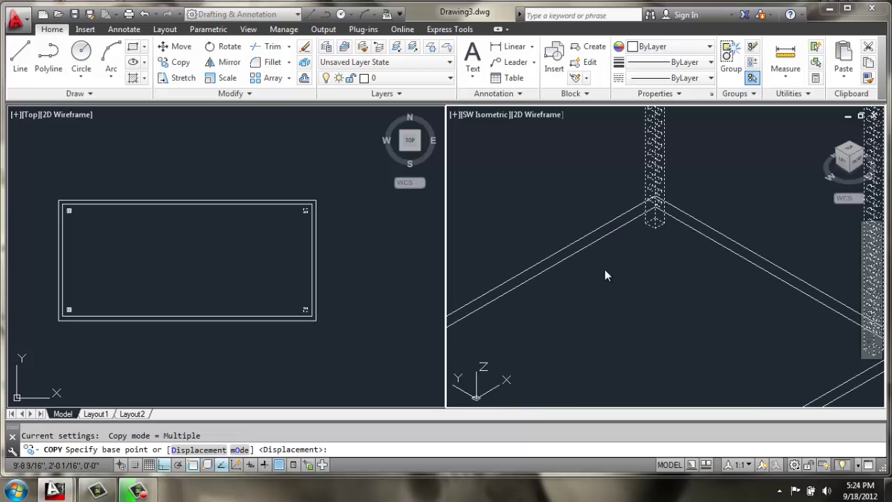
left_click(644, 225)
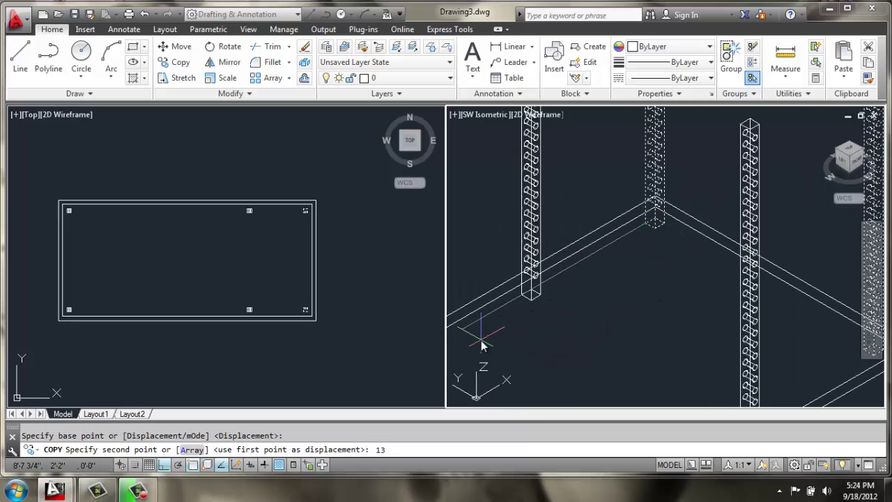
key("Return")
key("Escape")
Move both tabletop outlines 28 inches straight up from an outer corner to the tops of the legs
scroll(612, 276, "down", 5)
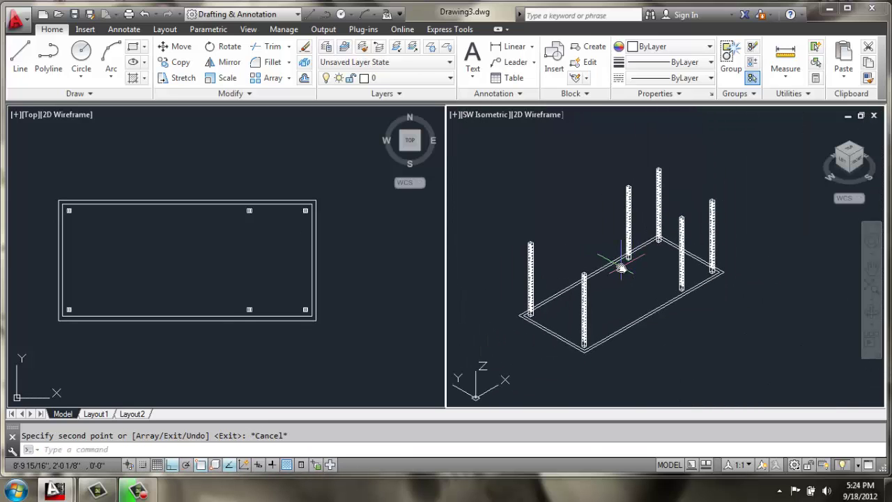
scroll(622, 268, "up", 4)
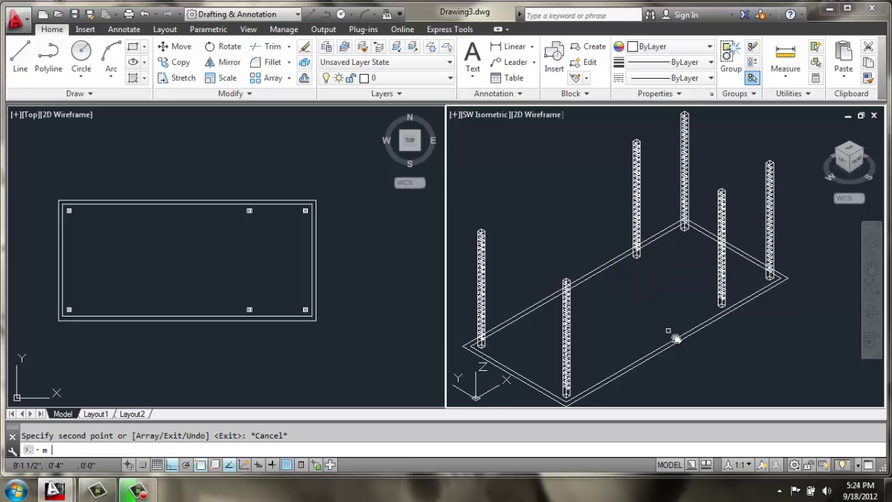
key("Return")
left_click(722, 344)
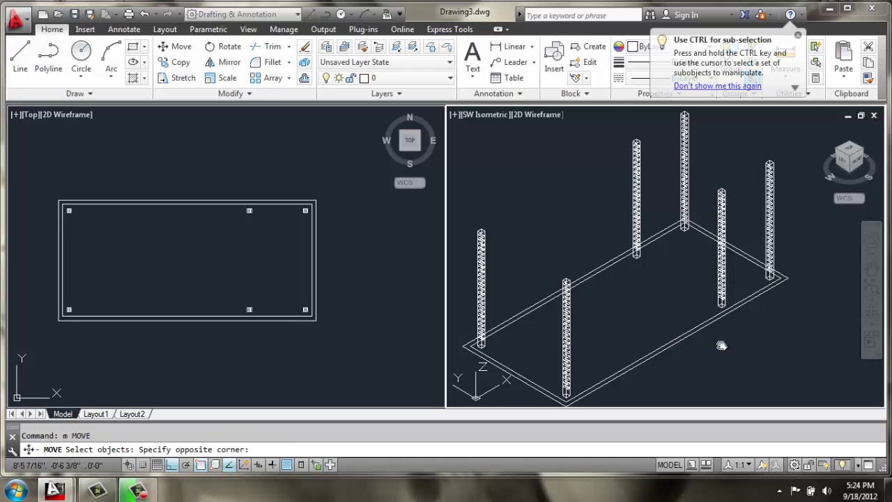
left_click(648, 331)
key("Return")
left_click(789, 280)
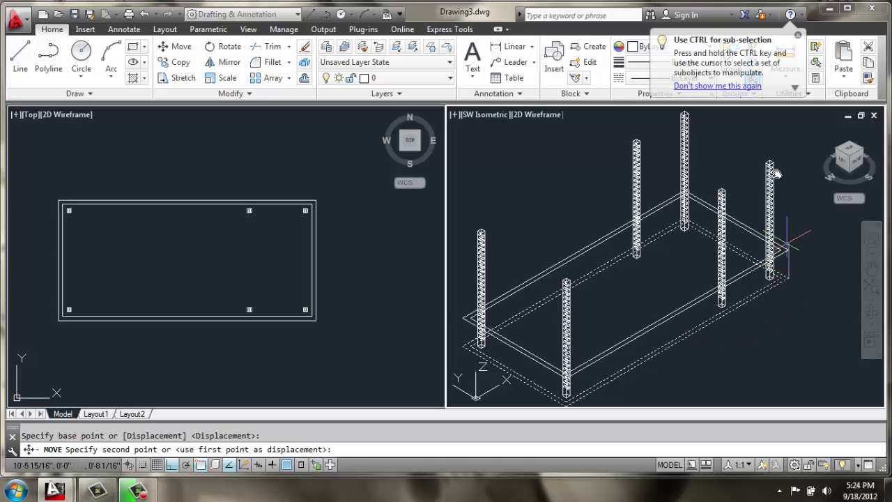
type("2")
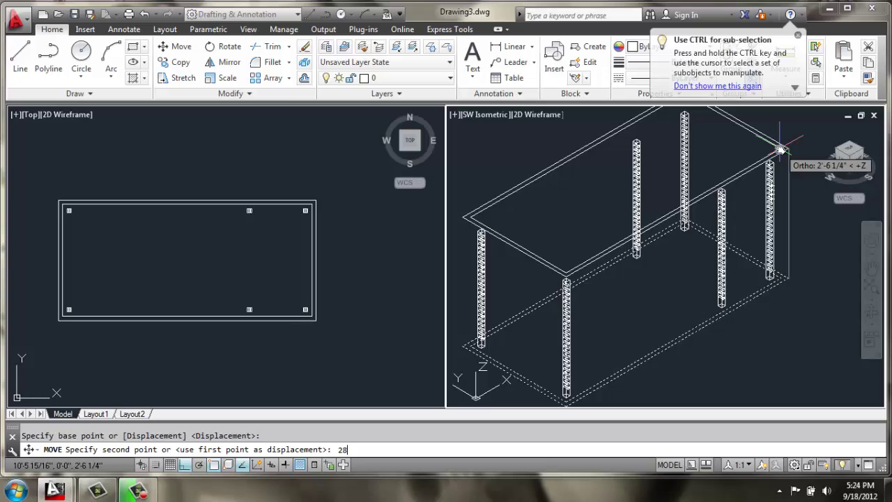
type("8")
key("Return")
Extrude the inner tabletop rectangle with a height of -1
scroll(784, 161, "up", 2)
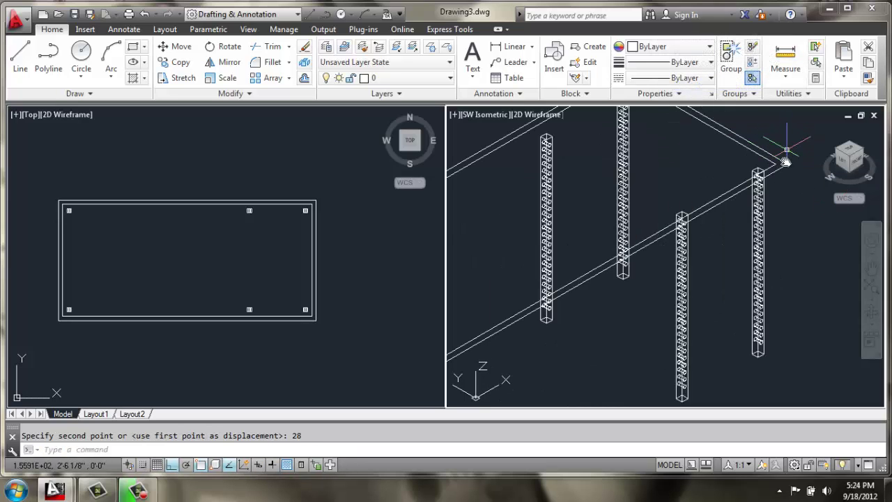
key("Escape")
type("ex")
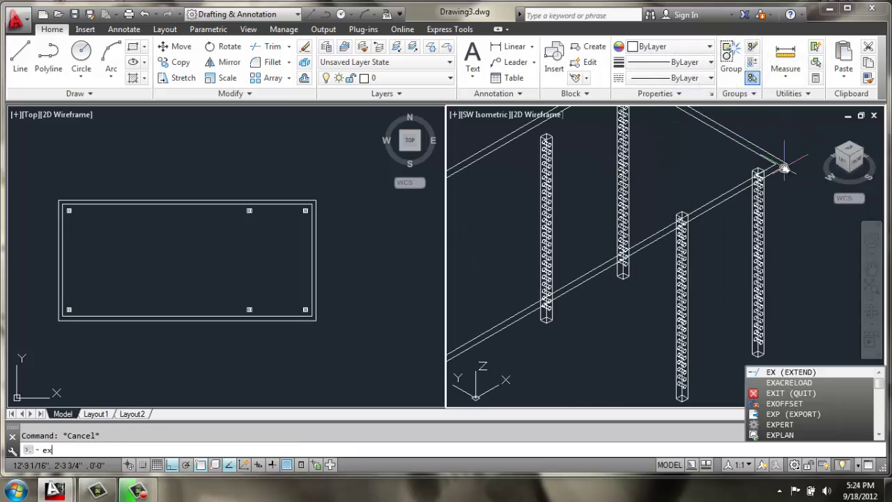
type("t")
key("Return")
left_click(773, 163)
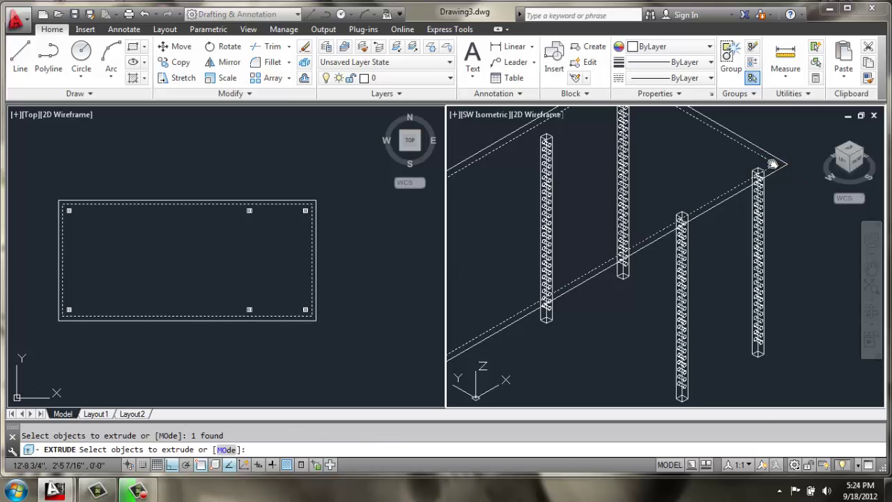
key("Return")
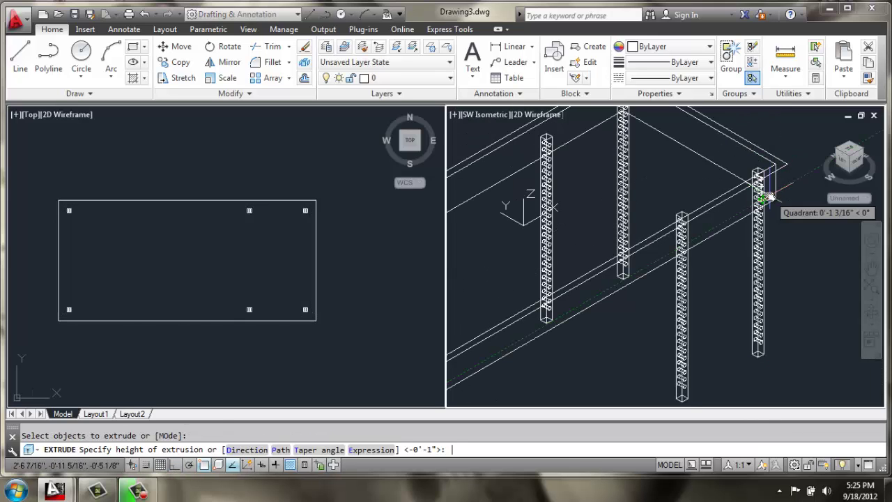
type("-1")
key("Return")
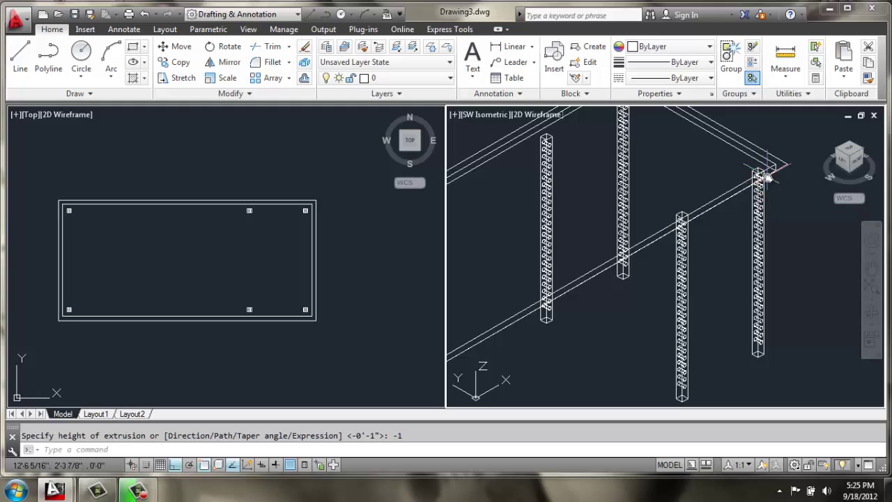
Extrude the outer tabletop rectangle with a height of .5
type("ext")
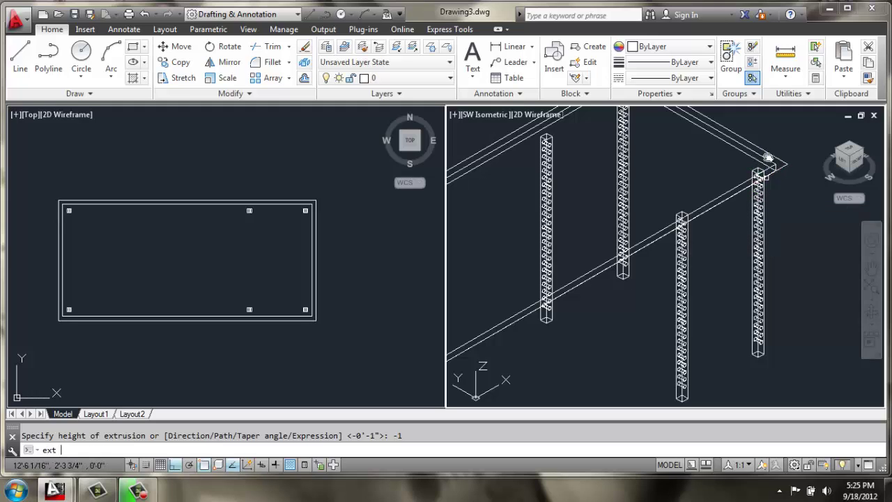
key("Return")
left_click(786, 164)
key("Return")
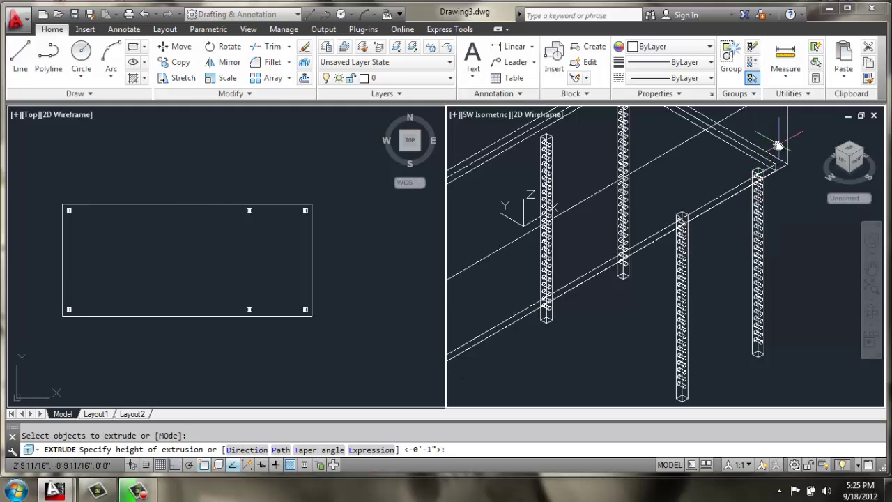
type(".5")
key("Return")
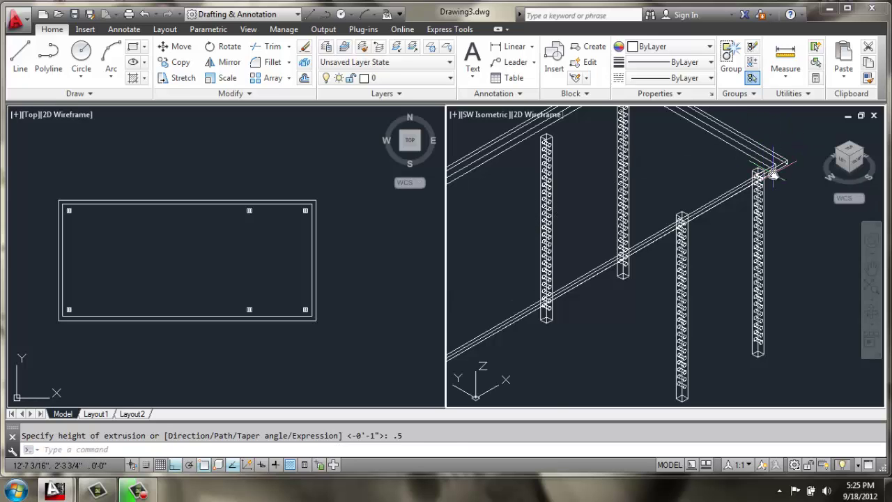
Draw a closed polyline rectangle through the bottom corners of the four closely spaced legs at the desk's +X end
scroll(772, 168, "down", 3)
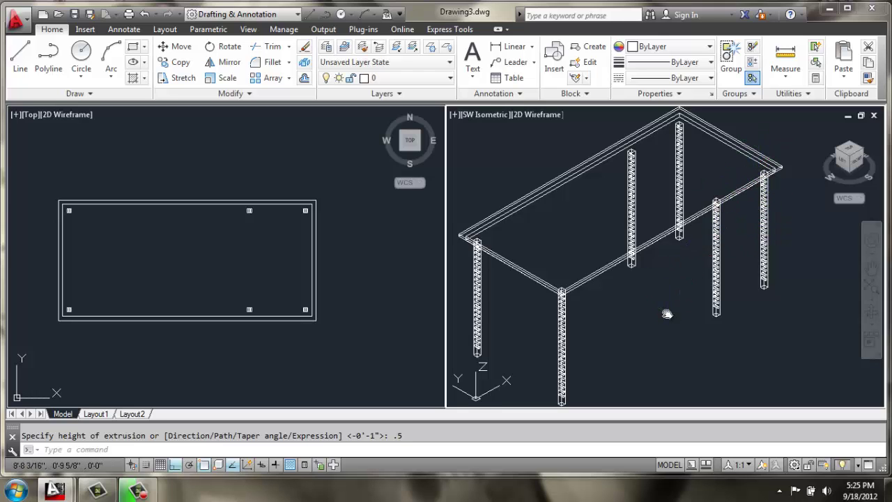
middle_click_drag(665, 311, 673, 299)
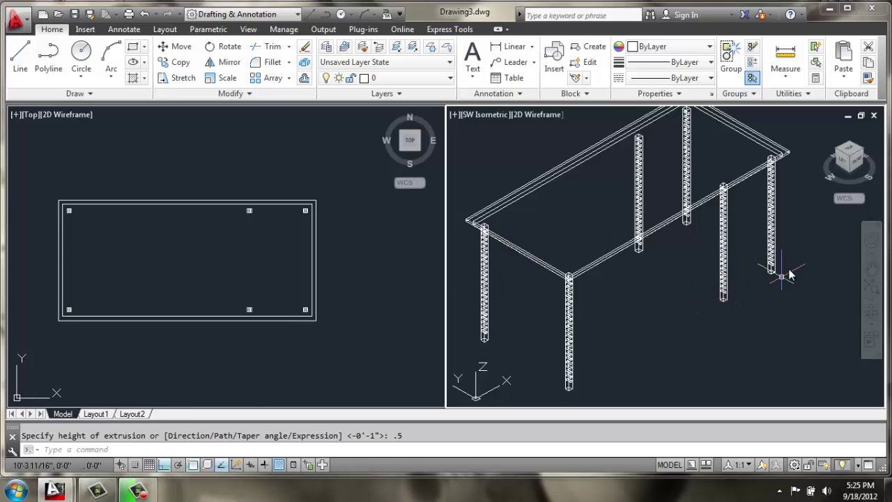
middle_click_drag(760, 272, 742, 276)
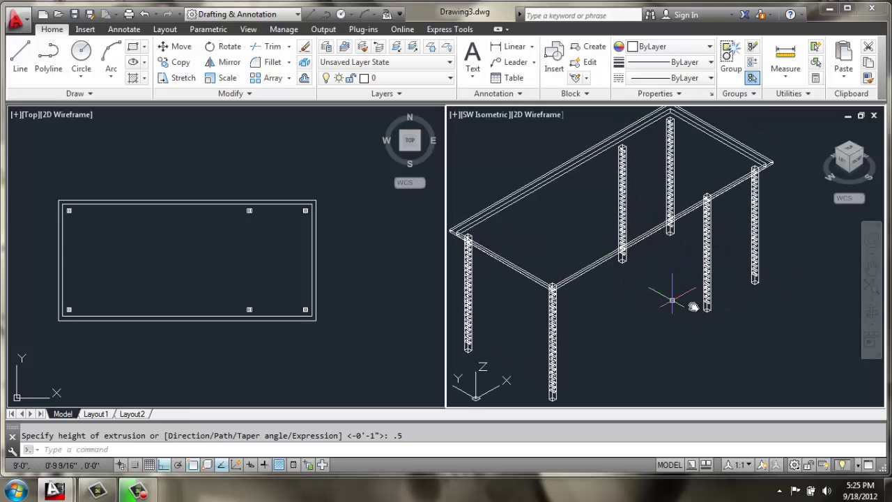
scroll(725, 282, "up", 2)
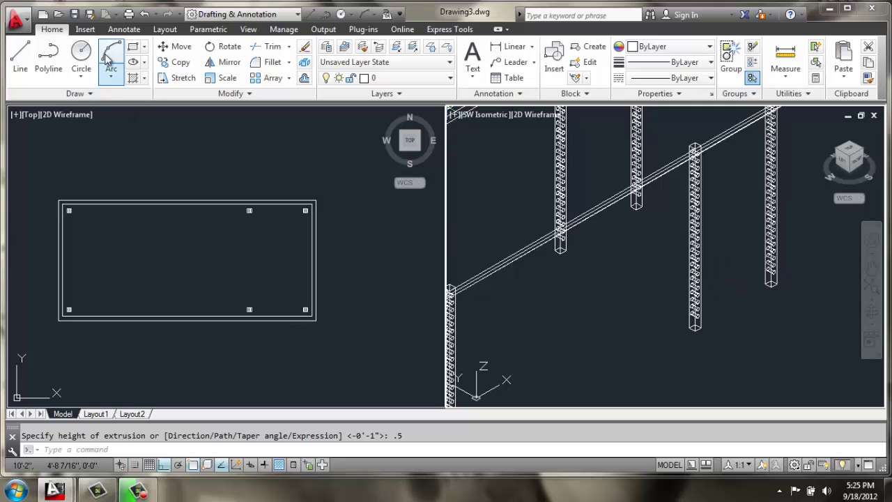
left_click(48, 56)
scroll(626, 257, "up", 2)
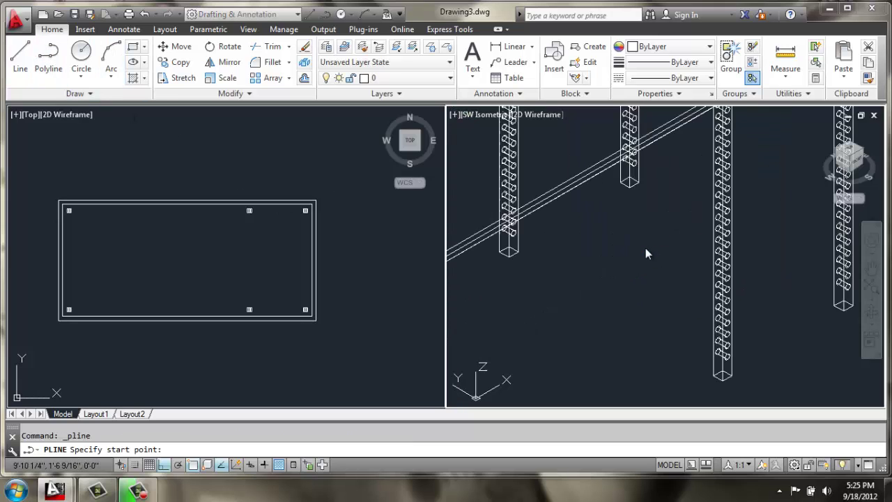
left_click(618, 185)
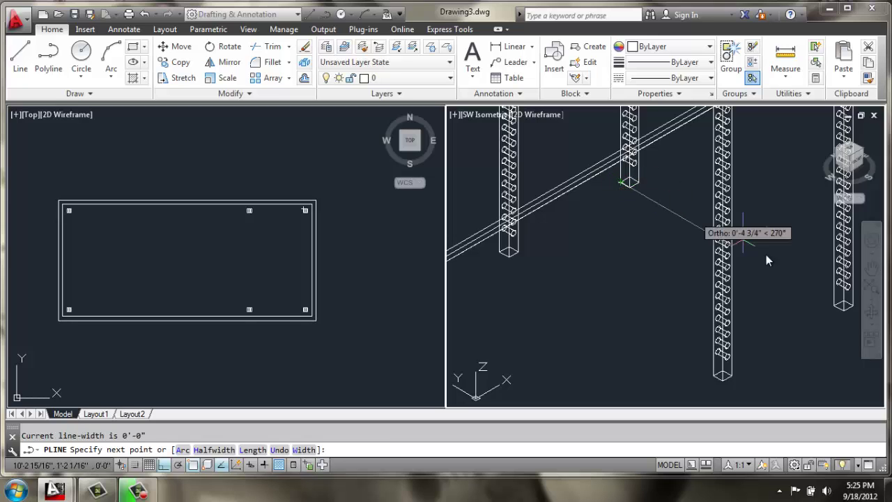
left_click(840, 319)
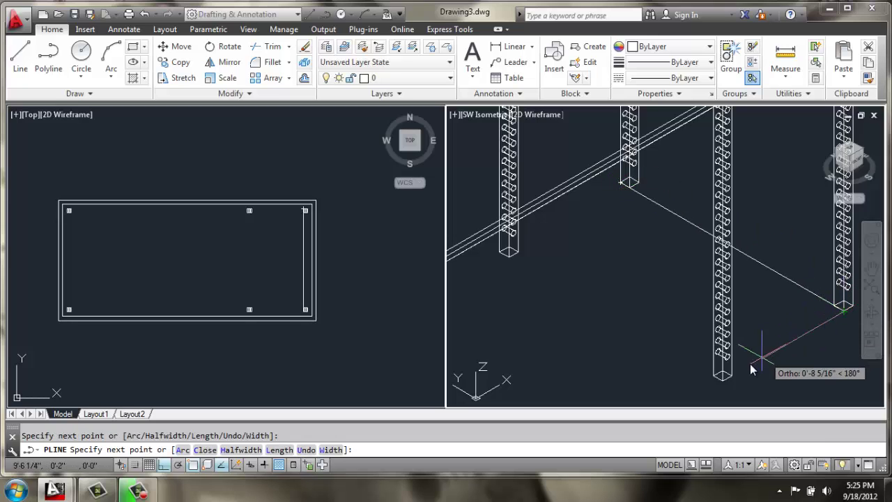
left_click(730, 377)
left_click(508, 249)
type("c")
key("Return")
scroll(609, 218, "down", 2)
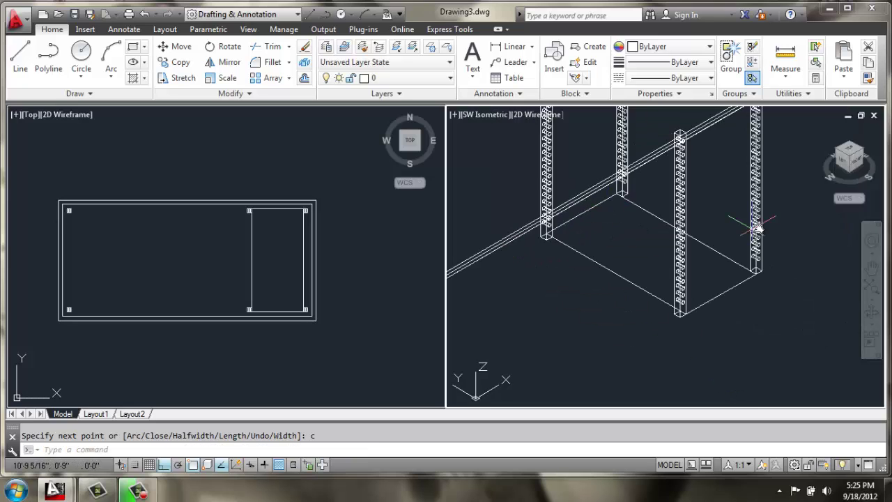
Copy the polyline rectangle from the legs' base to an open spot beyond the desk's +X end
middle_click_drag(758, 225, 663, 249)
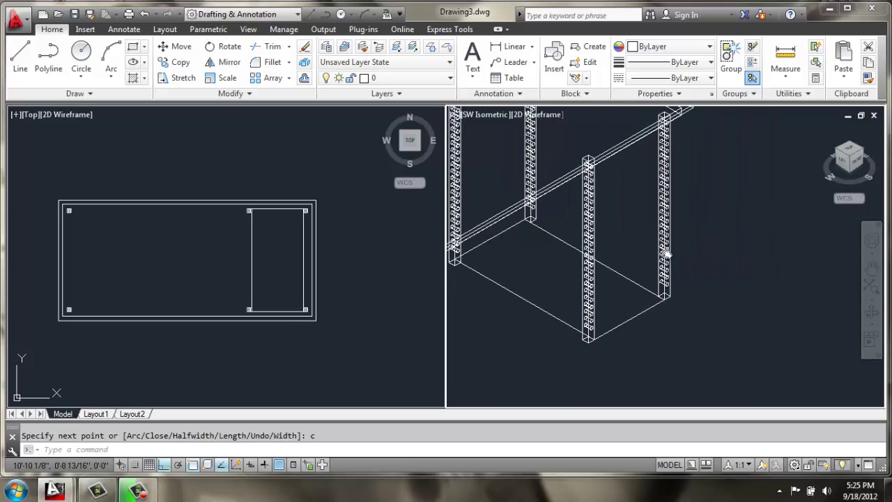
left_click(176, 62)
left_click(633, 320)
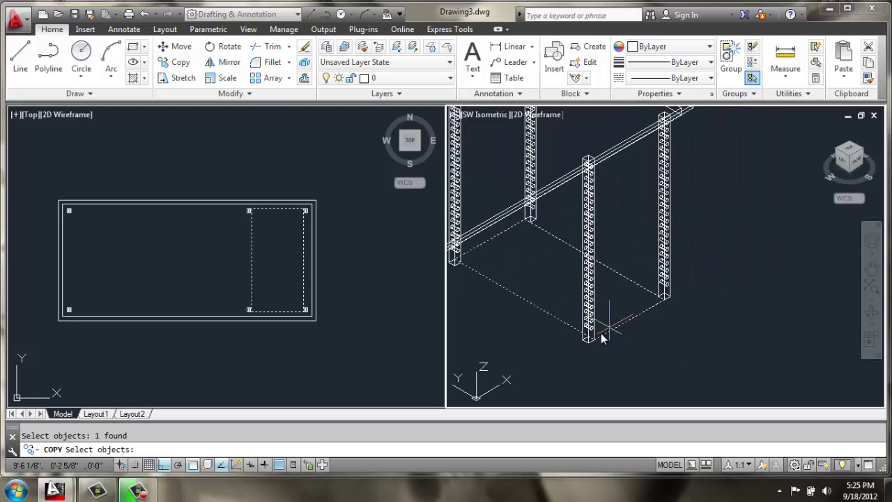
key("Return")
left_click(589, 338)
left_click(781, 254)
key("Return")
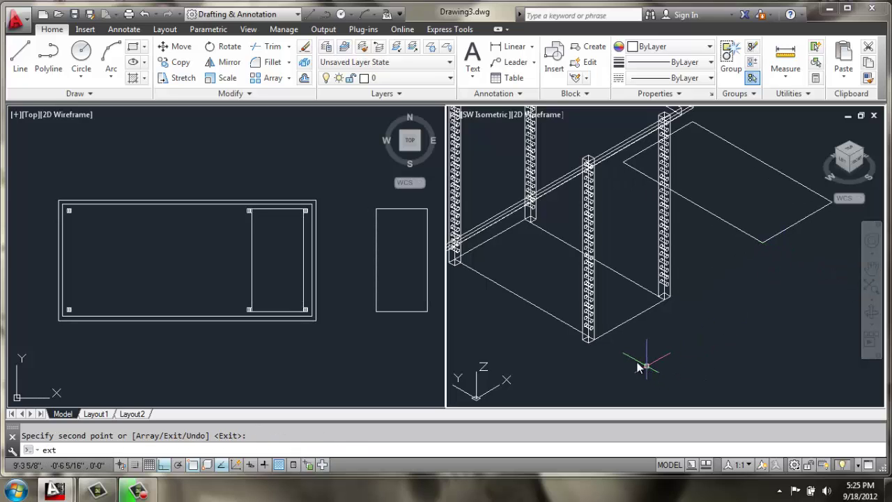
Extrude the polyline rectangle at the base of the four +X end legs with a height of 8
key("Return")
left_click(629, 319)
key("Return")
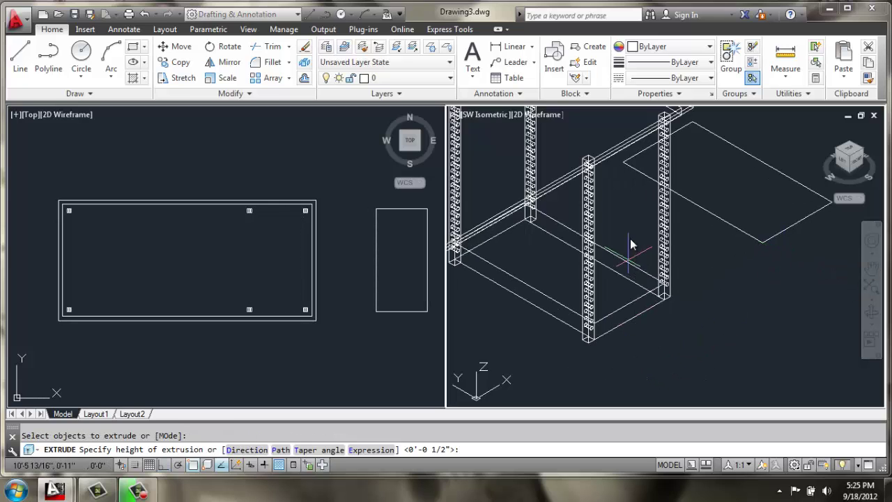
type("8")
key("Return")
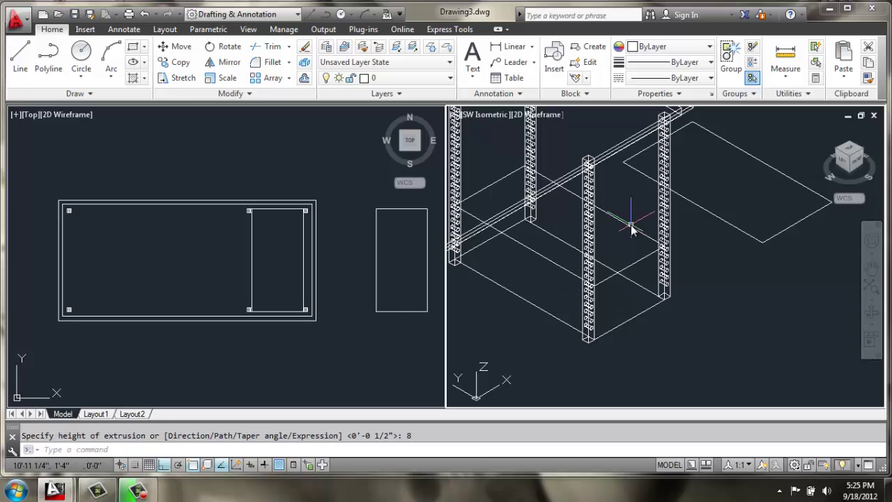
Move the extruded box between the +X end legs straight up by 4, using its bottom front corner as base point
type("m")
key("Return")
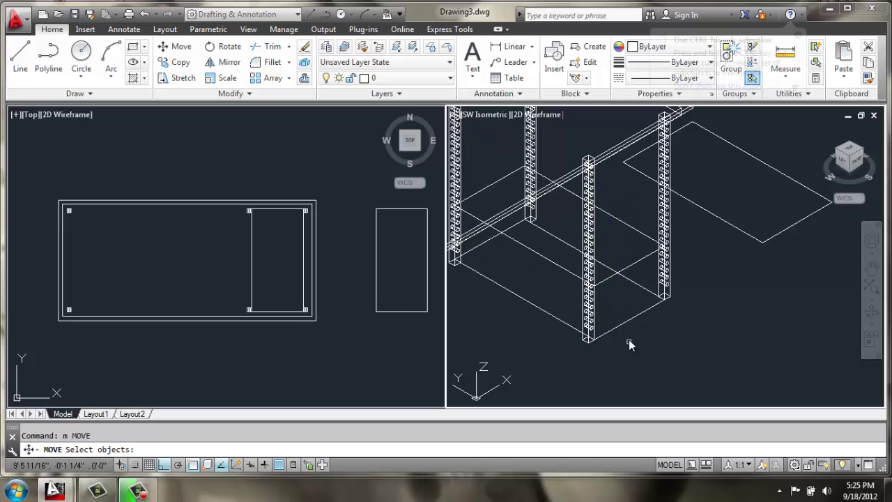
left_click(626, 322)
key("Return")
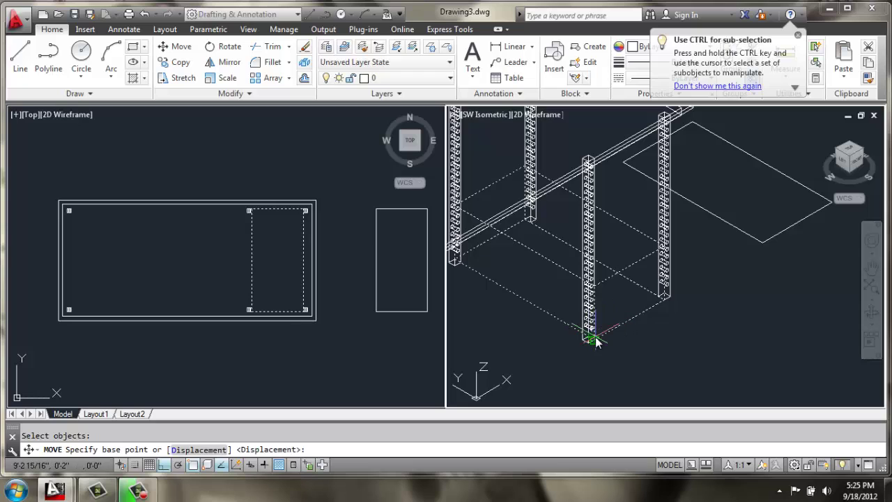
left_click(588, 339)
type("4")
key("Return")
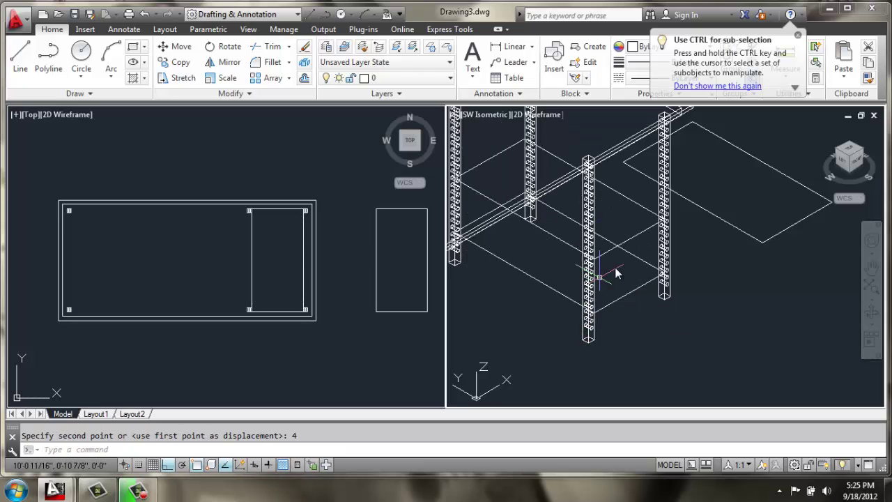
Extrude the copied rectangle beyond the desk's +X end with a height of .25
middle_click_drag(738, 186, 687, 230)
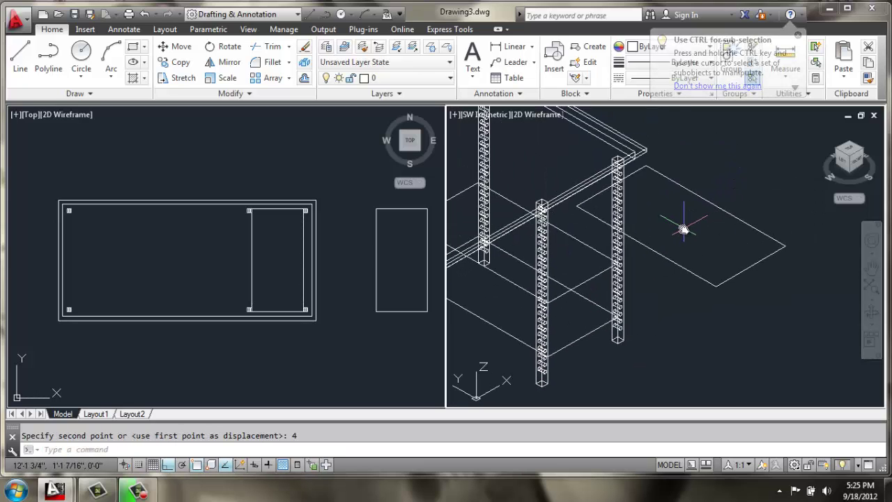
type("ext")
key("Return")
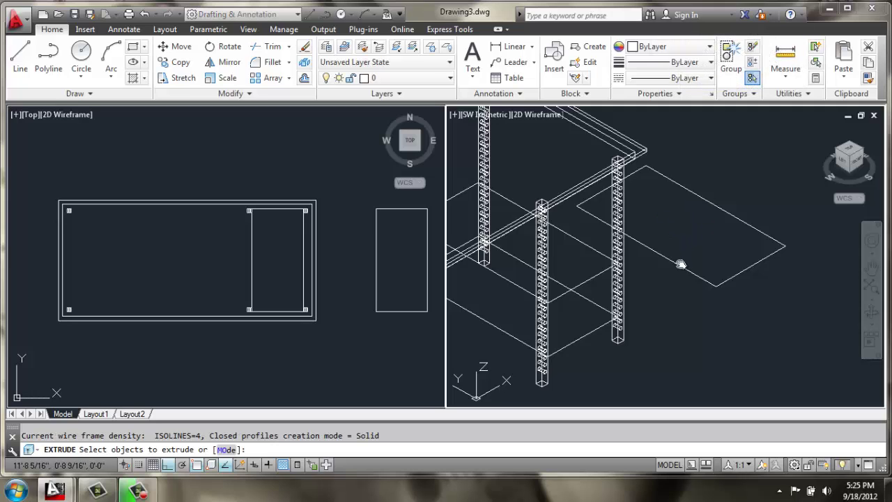
key("Return")
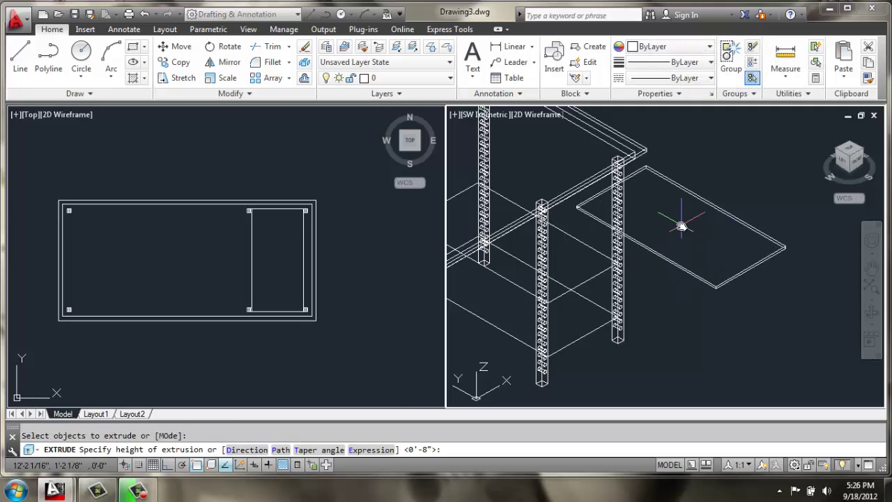
key("Return")
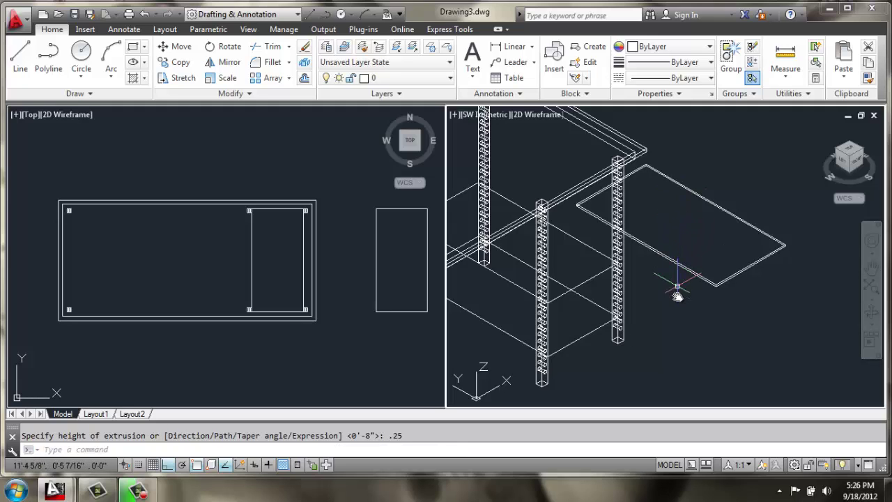
Move the thin panel by its front upper corner onto the bottom front corner of the box between the +X end legs
type("m")
key("Return")
left_click(710, 278)
key("Return")
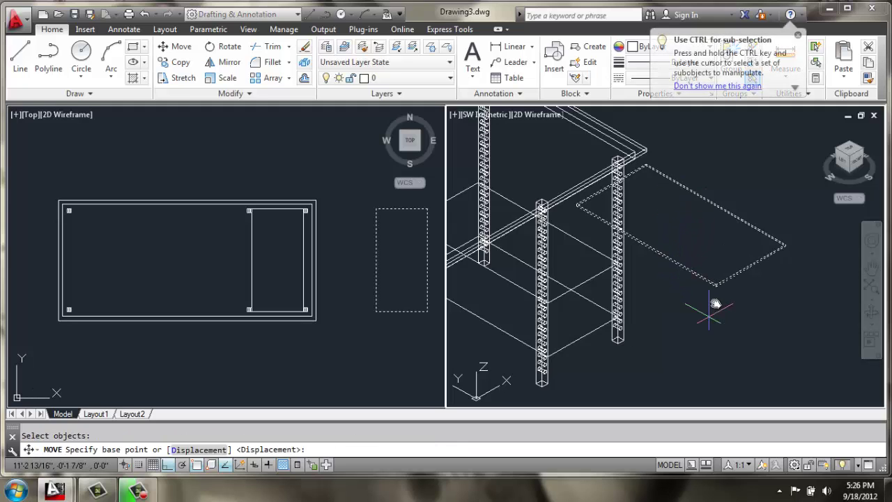
scroll(716, 301, "up", 5)
scroll(716, 301, "up", 2)
left_click(713, 209)
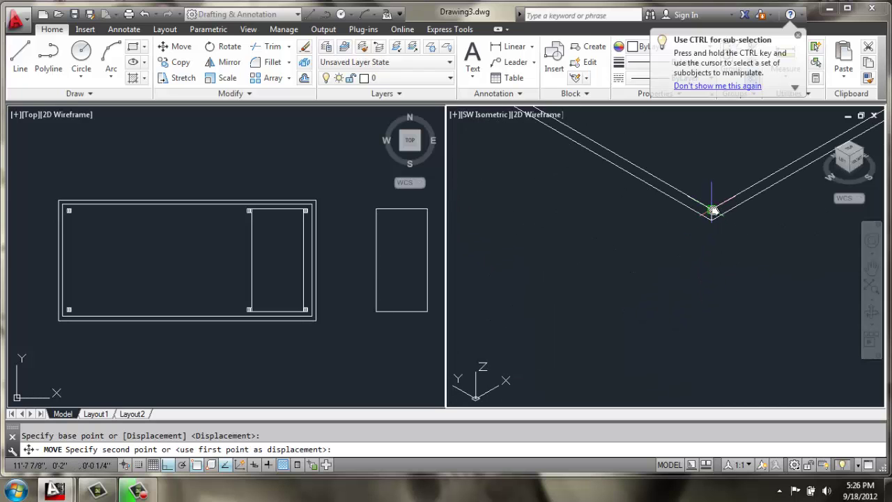
scroll(690, 230, "down", 4)
scroll(545, 288, "up", 4)
scroll(558, 271, "down", 2)
left_click(572, 238)
scroll(573, 251, "down", 3)
scroll(573, 240, "down", 3)
scroll(569, 270, "up", 4)
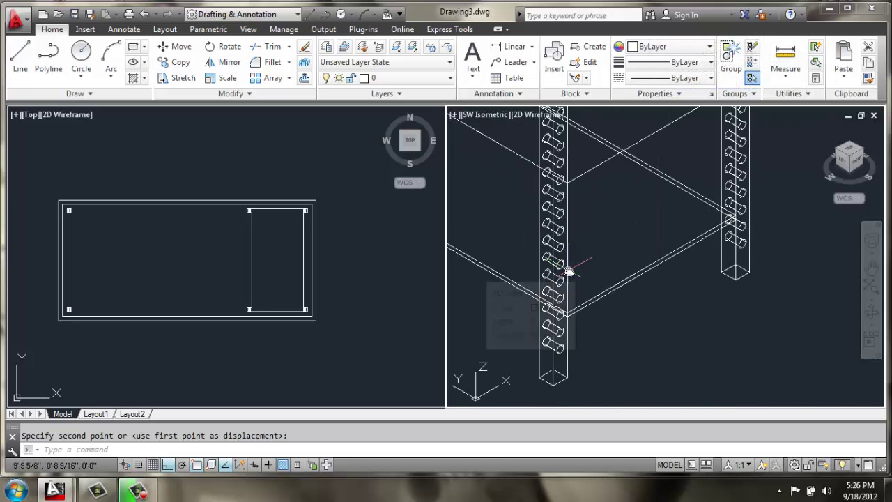
Copy the thin panel from its front lower corner to the top front corner of the box between the legs
type("co")
key("Return")
left_click(578, 317)
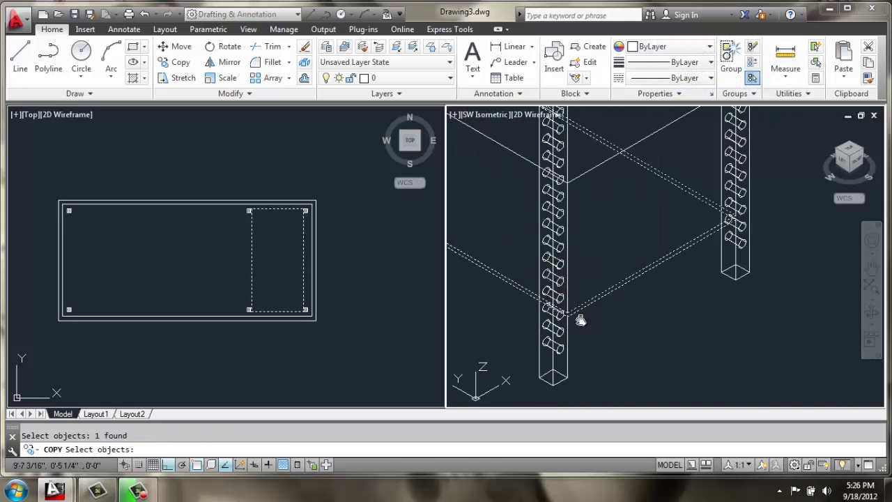
key("Return")
scroll(570, 318, "up", 4)
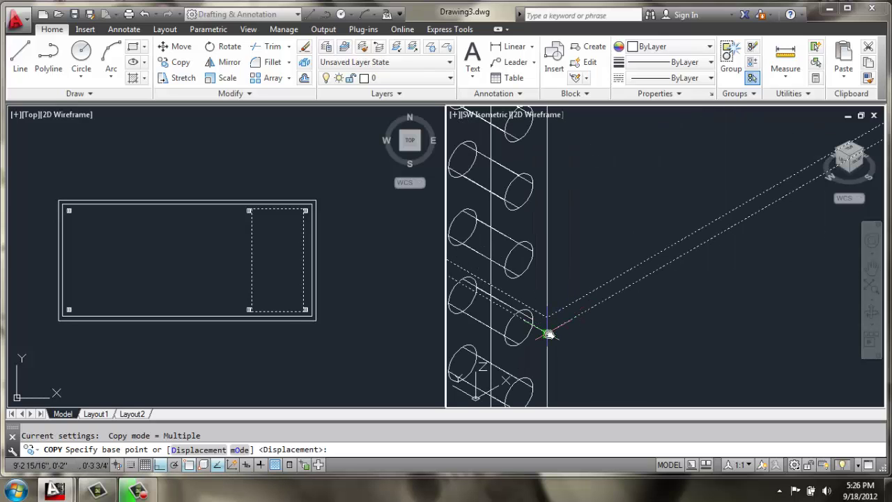
left_click(548, 334)
scroll(549, 336, "down", 4)
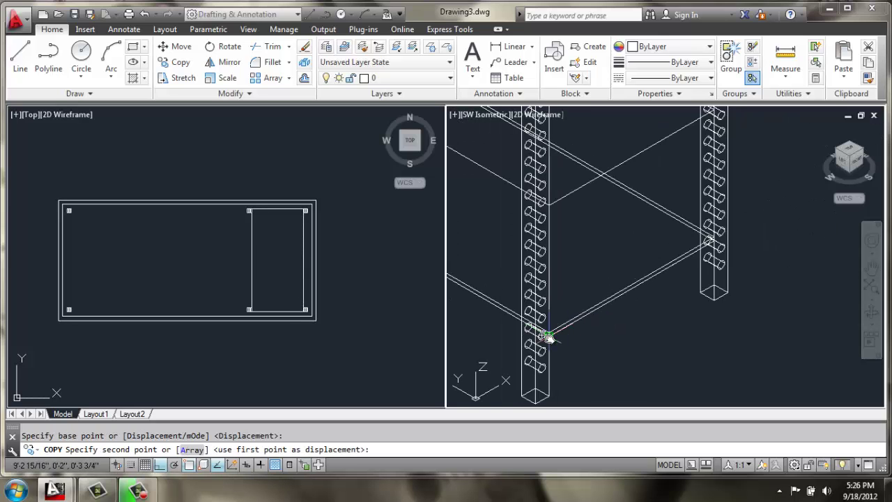
left_click(550, 202)
key("Return")
scroll(567, 303, "down", 2)
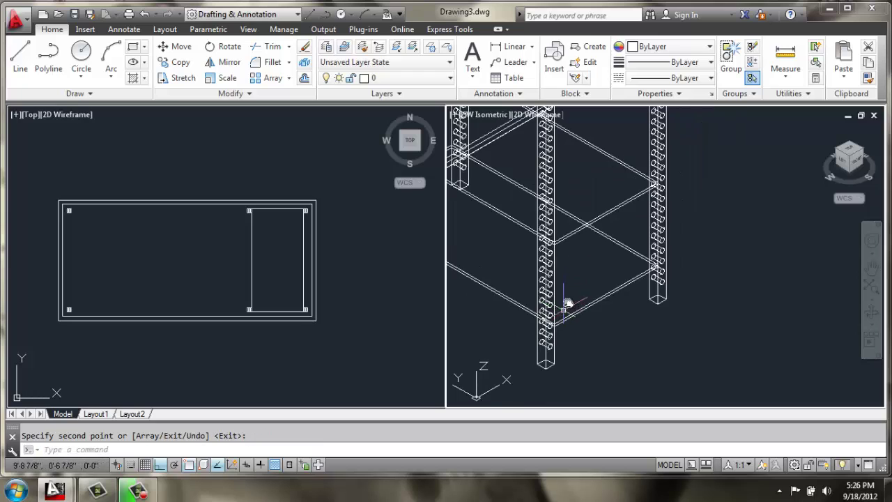
Draw an open U-shaped polyline beyond the desk's +X end with segments of 1 toward -Y, 2 toward +X and 1 toward +Y
middle_click_drag(570, 304, 583, 311)
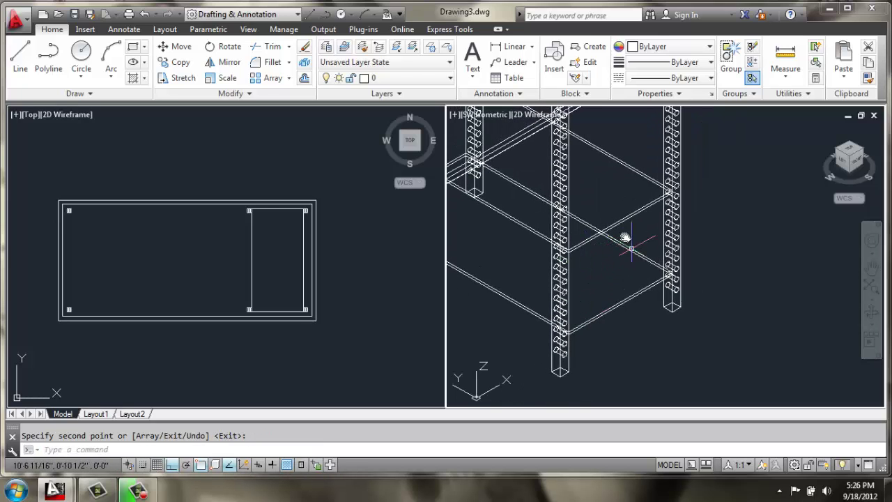
middle_click_drag(709, 233, 677, 253)
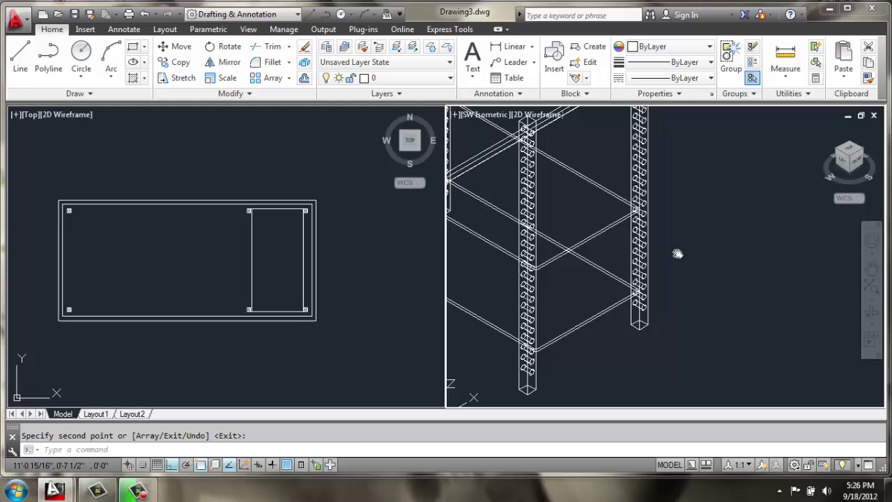
left_click(48, 55)
left_click(699, 243)
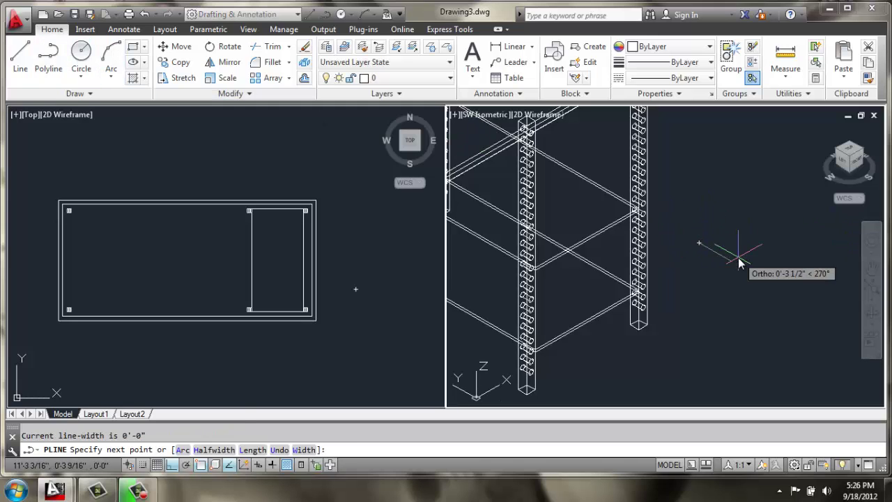
type("1")
key("Return")
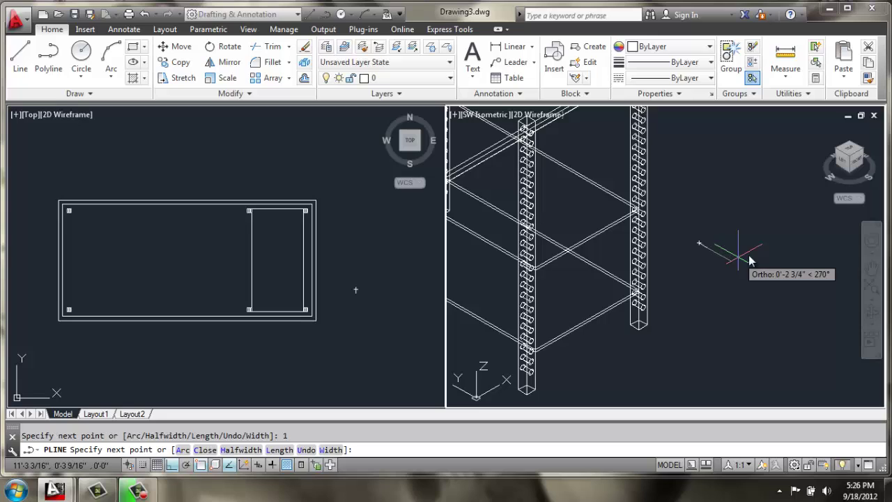
type("2")
key("Return")
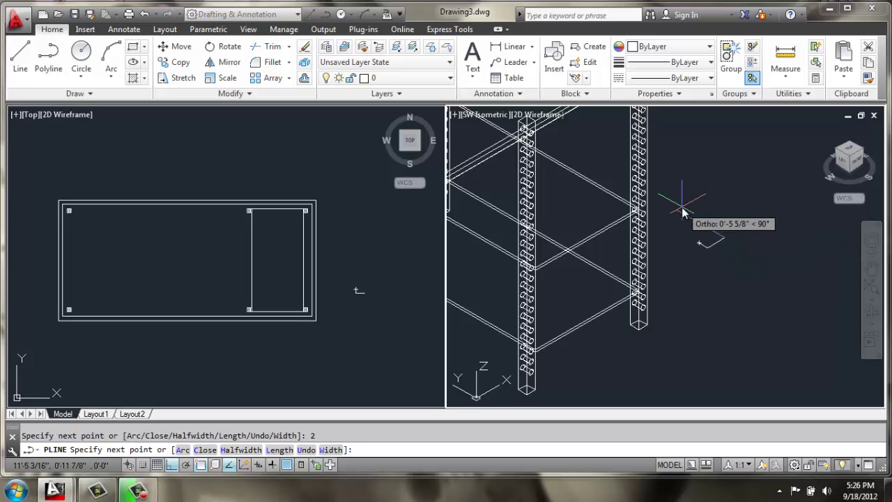
type("1")
key("Return")
key("Return")
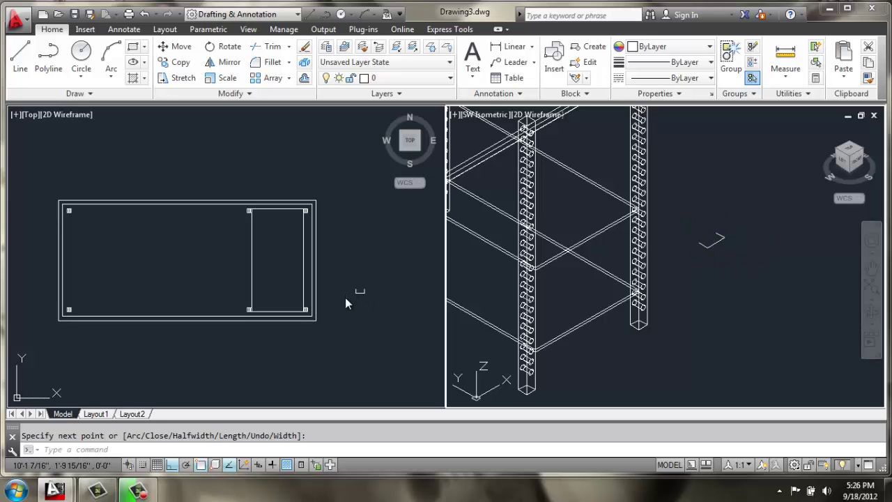
Fillet both corners of the U-shaped polyline with a radius of .25, using the Polyline option
scroll(723, 256, "up", 2)
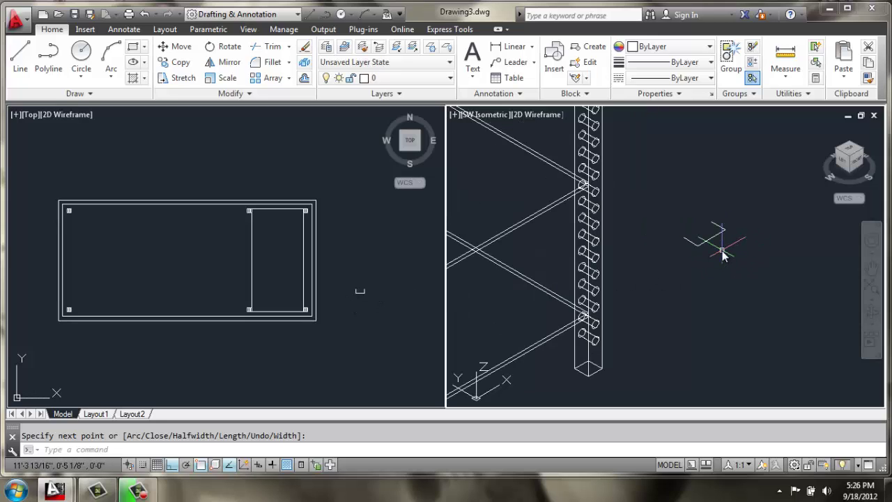
type("f")
key("Return")
type("r")
key("Return")
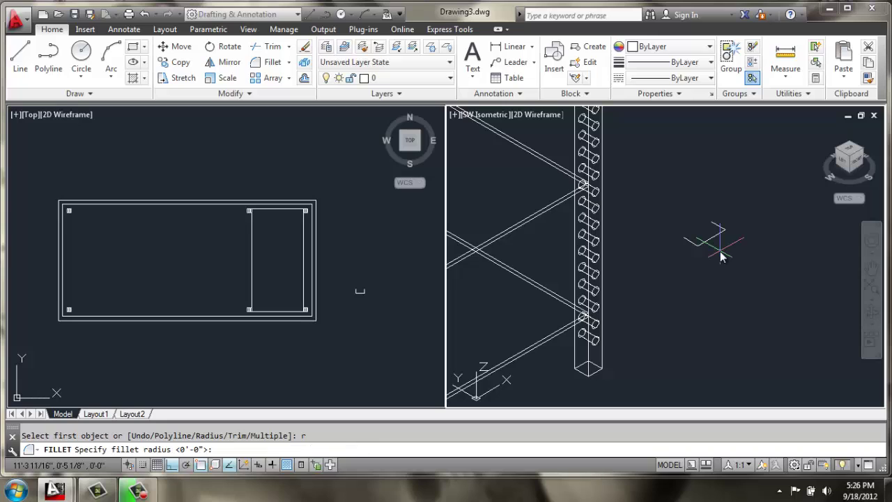
key("Return")
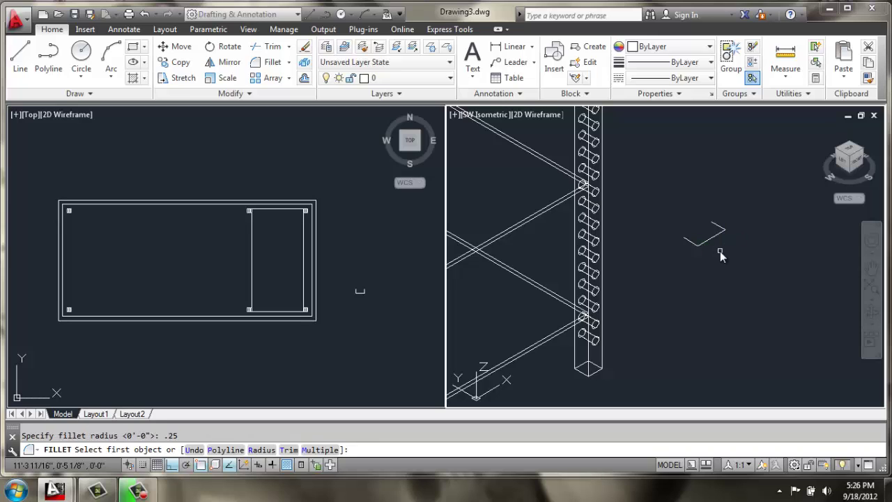
type("p")
key("Return")
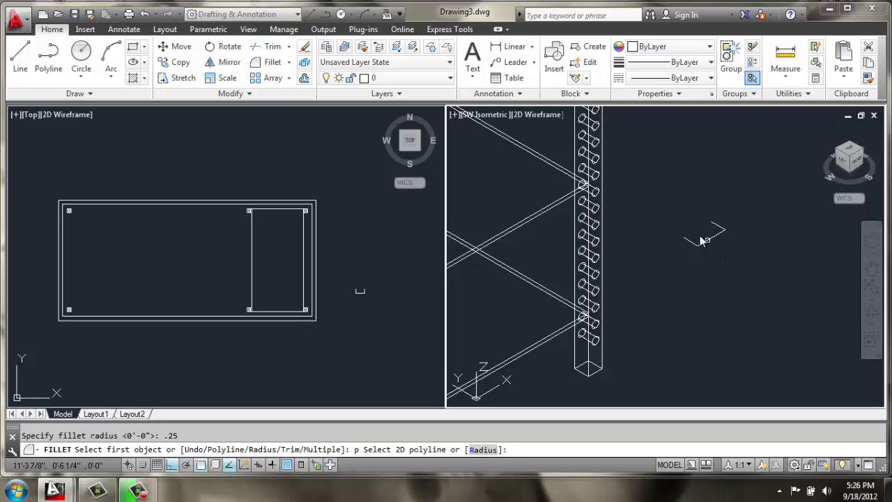
left_click(694, 247)
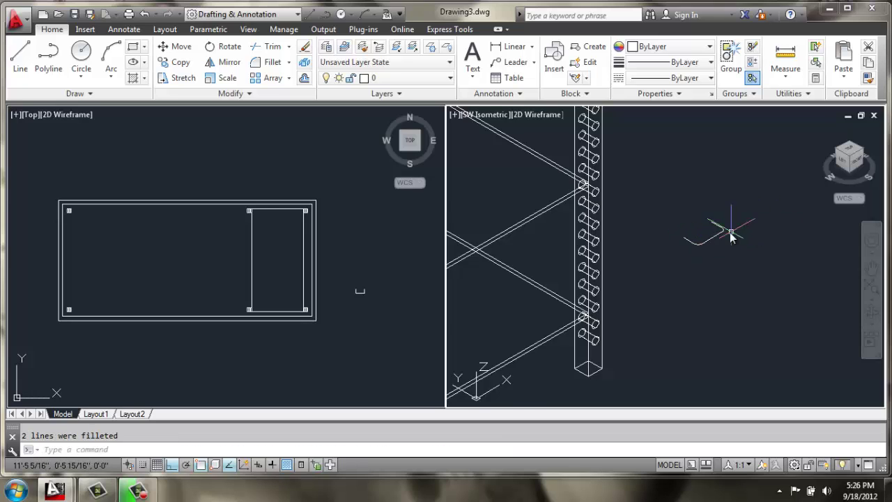
Draw a circle of radius .1 centred on the free end of the U-shaped polyline's -X segment
scroll(691, 237, "up", 2)
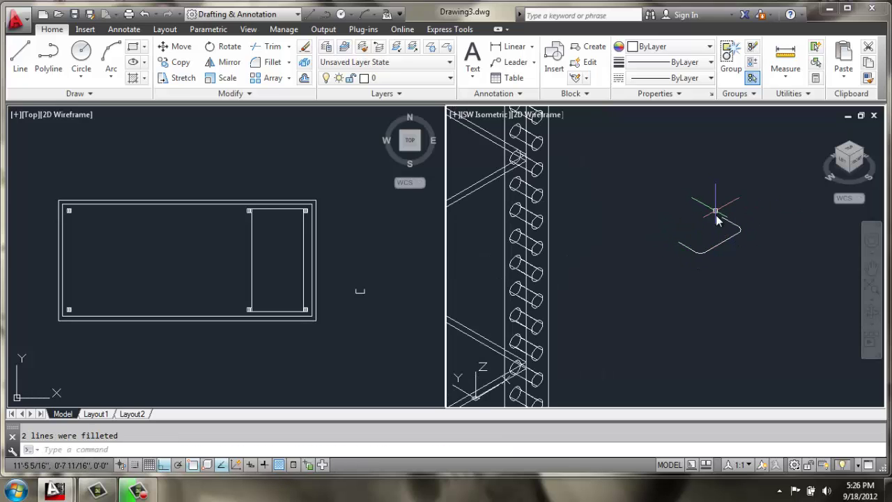
left_click(81, 54)
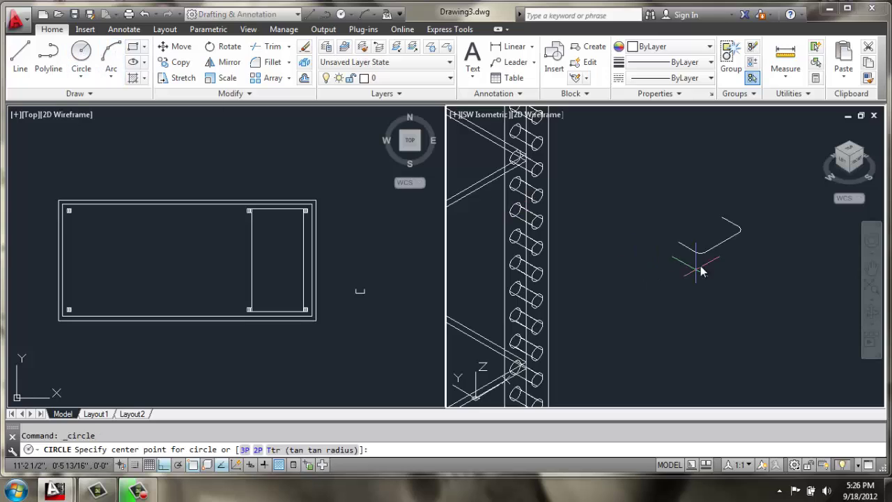
left_click(679, 244)
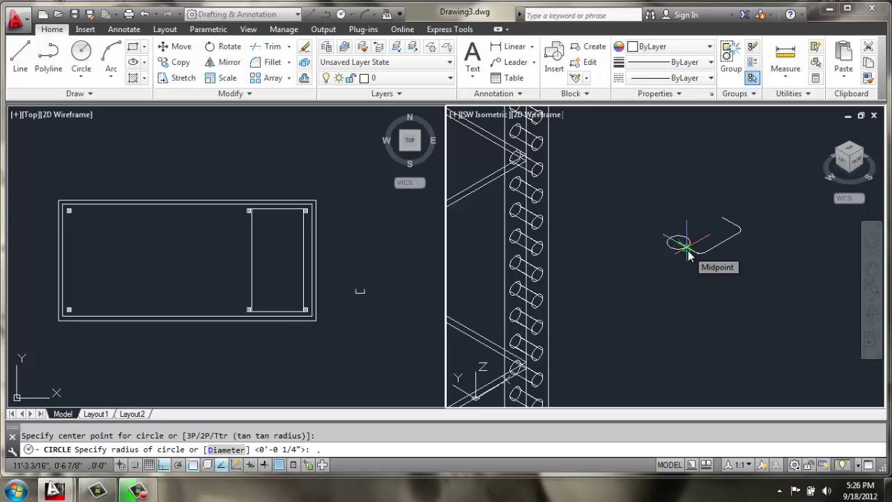
type(".1")
key("Return")
Sweep the small circle along the U-shaped polyline to form a solid drawer handle
scroll(688, 255, "up", 2)
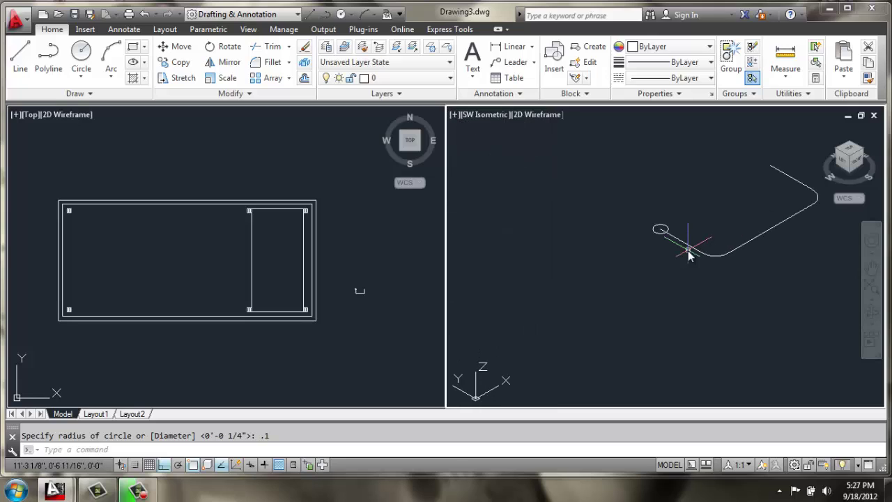
type("sweep")
key("Return")
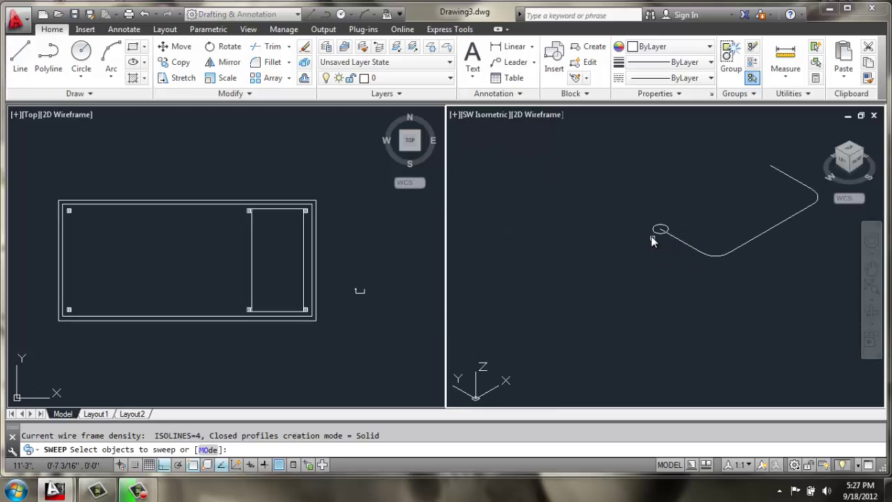
left_click(654, 234)
key("Return")
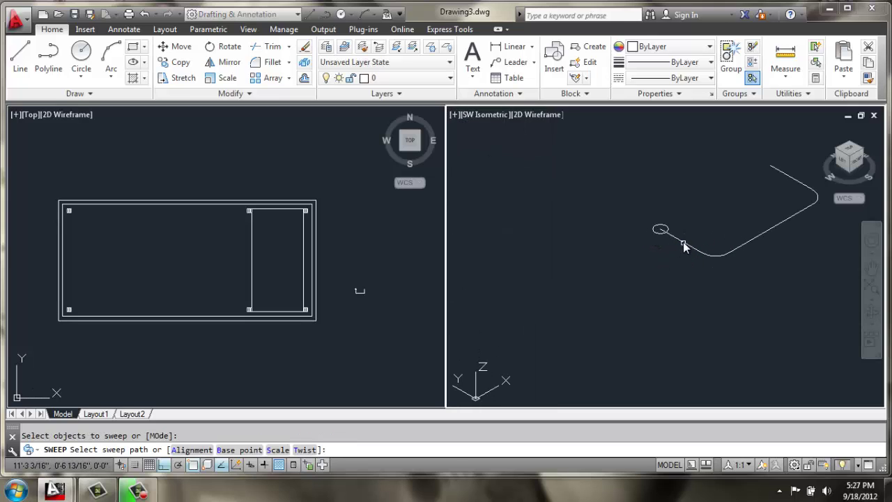
left_click(683, 247)
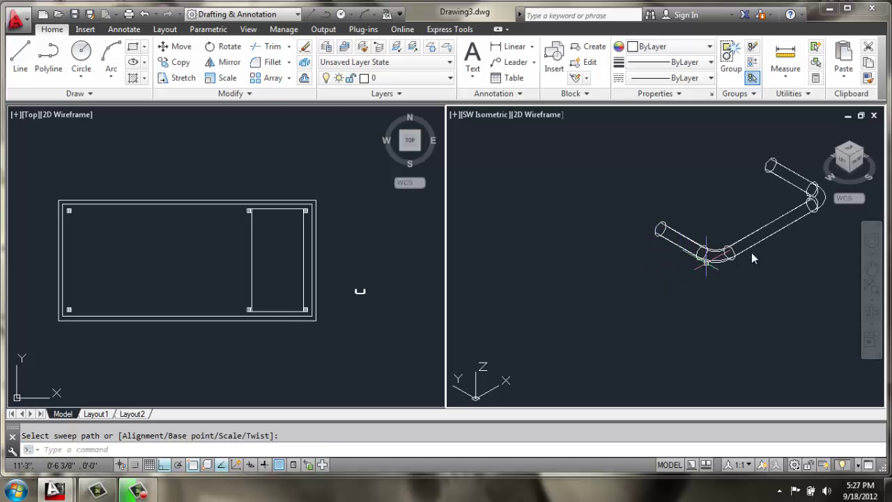
Move the drawer handle by its -X free end to the midpoint of the drawer front's upper edge
scroll(771, 171, "down", 3)
scroll(733, 188, "down", 3)
type("m")
key("Return")
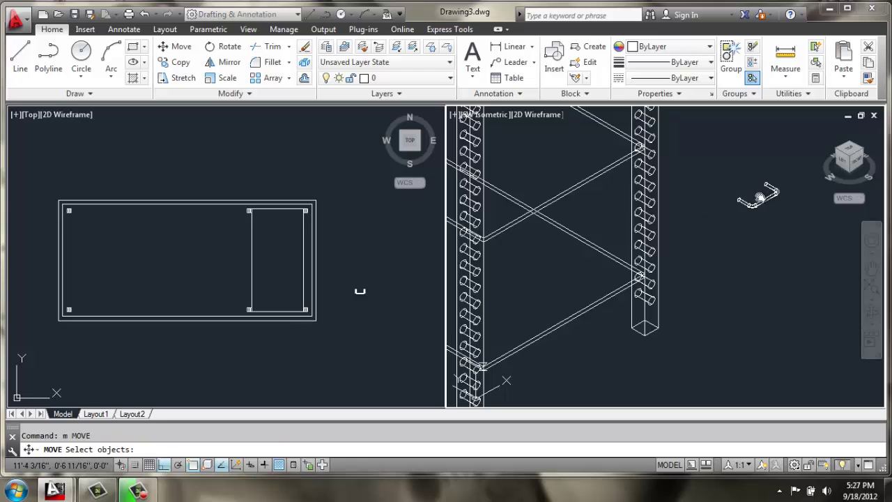
left_click(764, 195)
left_click(739, 222)
key("Return")
scroll(739, 199, "up", 5)
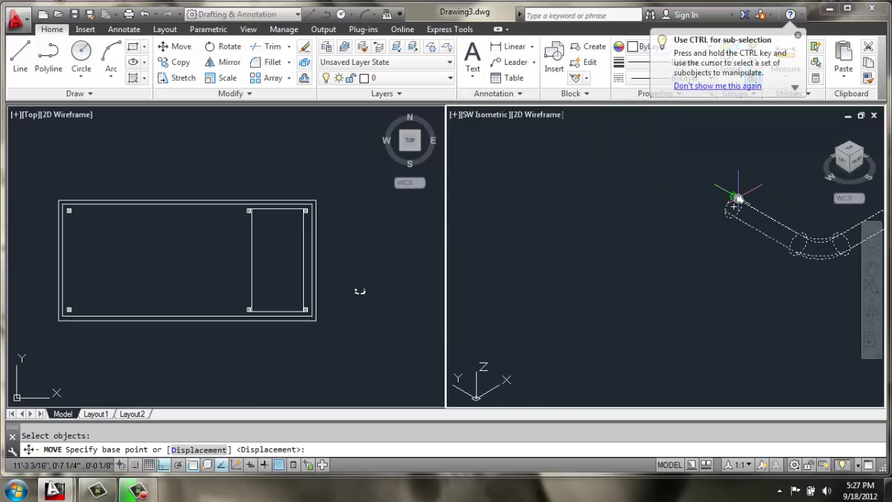
left_click(731, 197)
scroll(736, 201, "down", 5)
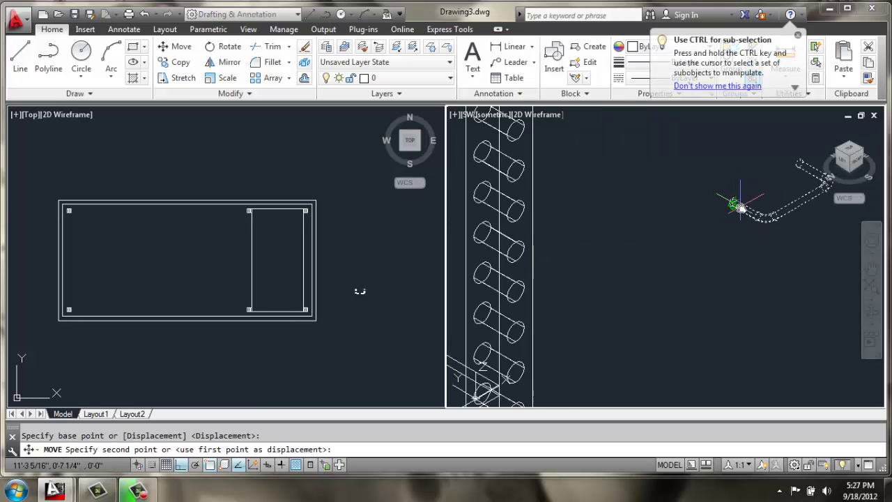
scroll(537, 212, "up", 4)
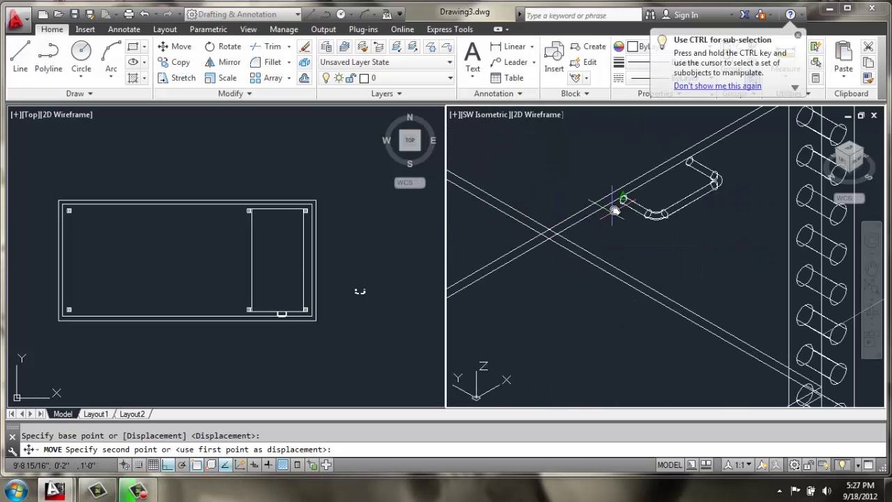
left_click(626, 200)
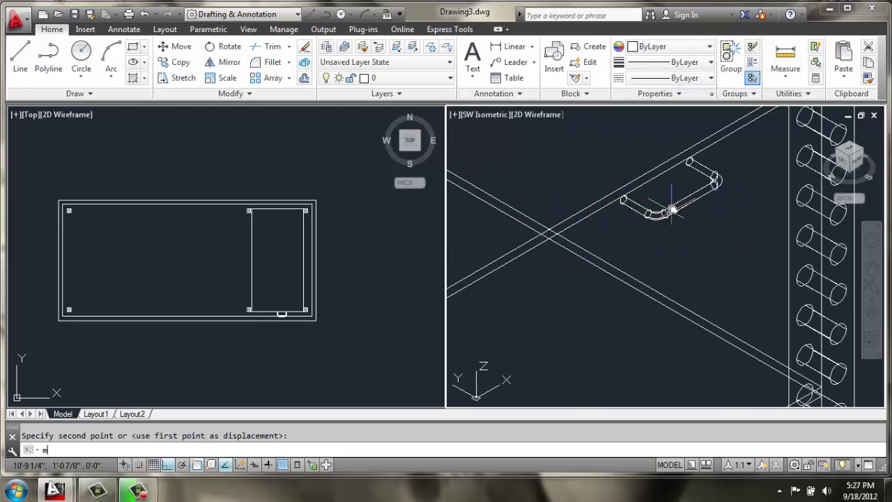
Move the handle 1 toward -X along the drawer front to centre it
type("m")
key("Return")
left_click(673, 199)
left_click(636, 225)
key("Return")
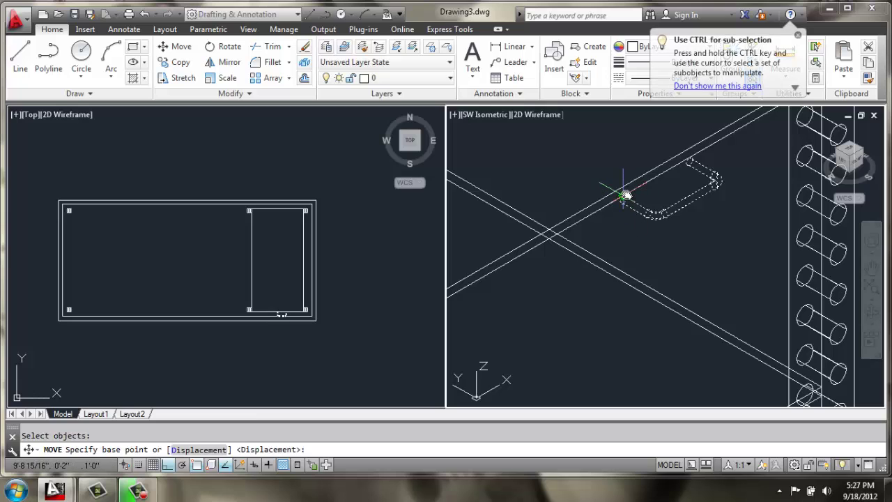
left_click(626, 196)
type("1")
key("Return")
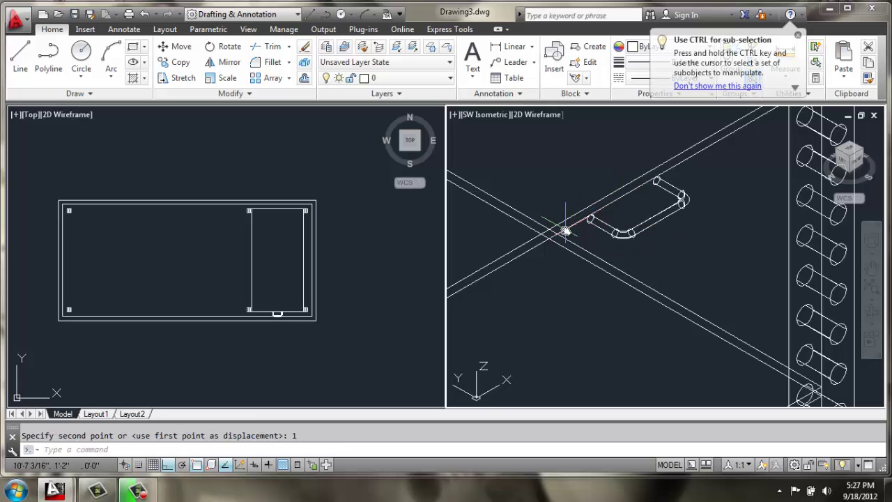
Move the handle 4 straight down from the drawer front's upper edge
type("m")
key("Return")
left_click(647, 212)
left_click(630, 247)
key("Return")
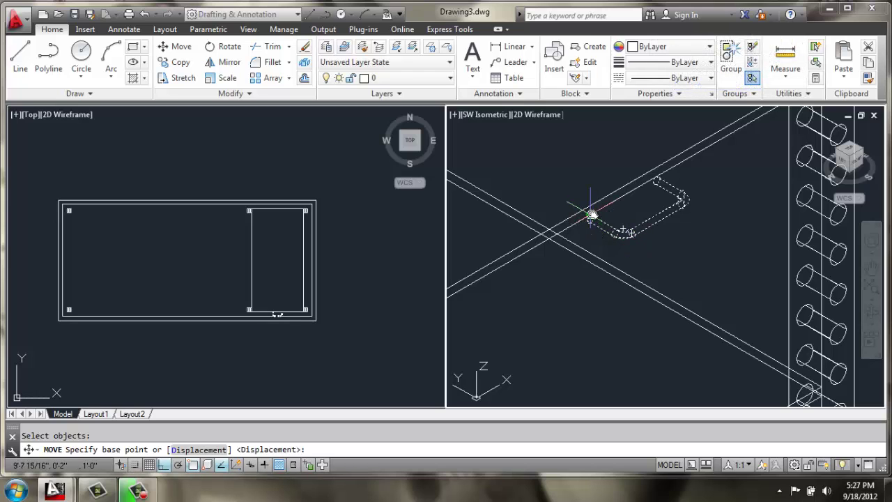
left_click(591, 214)
key("Return")
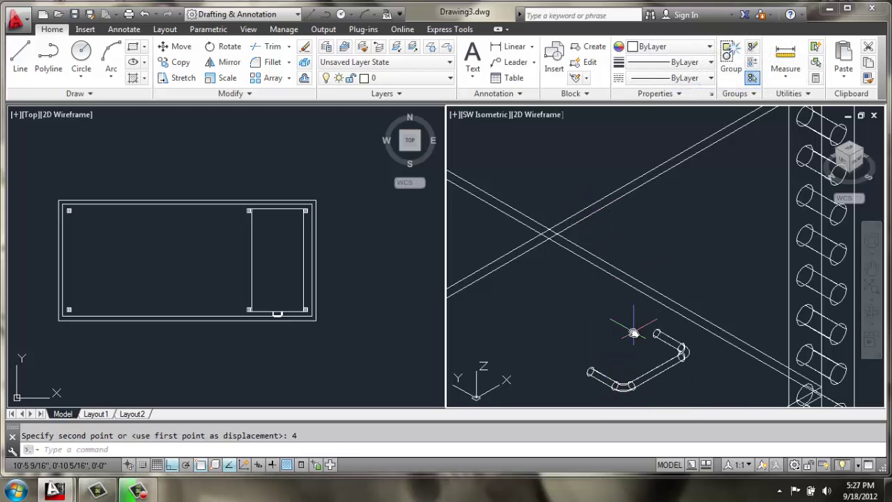
Check the handle's placement on the drawer front in the top and isometric views
scroll(601, 327, "down", 2)
left_click(246, 328)
scroll(245, 317, "up", 7)
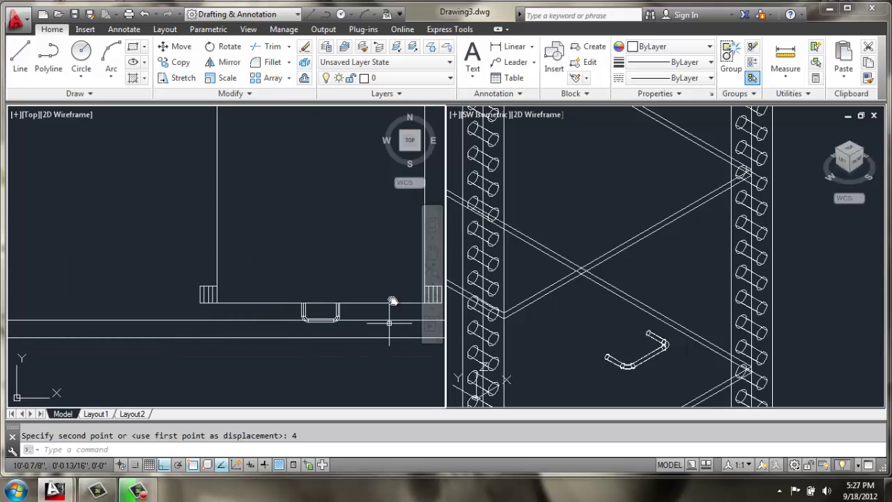
scroll(289, 320, "down", 4)
left_click(631, 299)
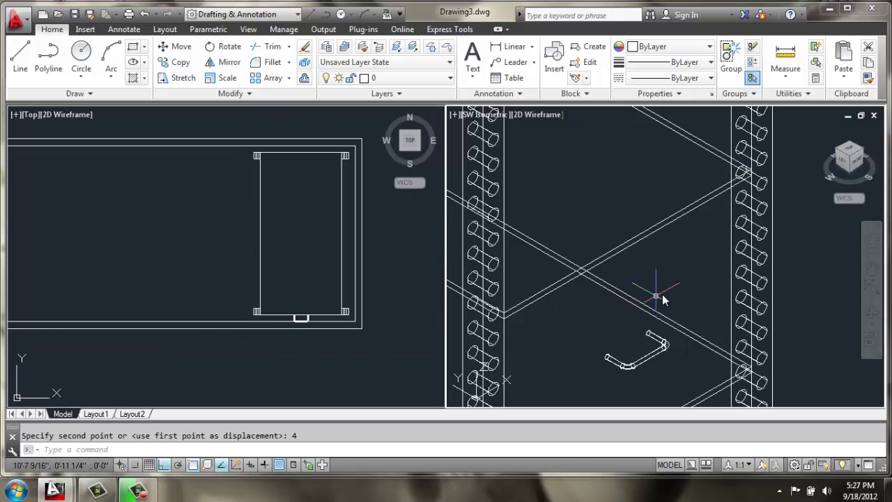
scroll(657, 293, "down", 4)
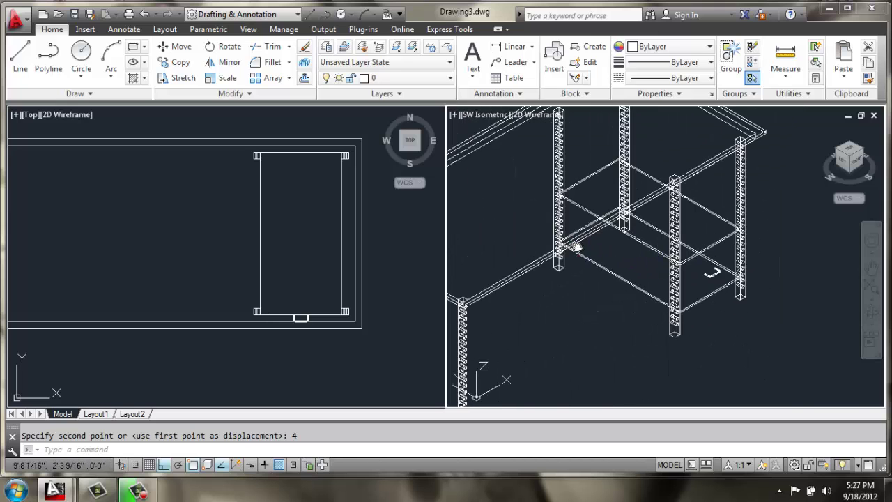
middle_click_drag(577, 245, 593, 274)
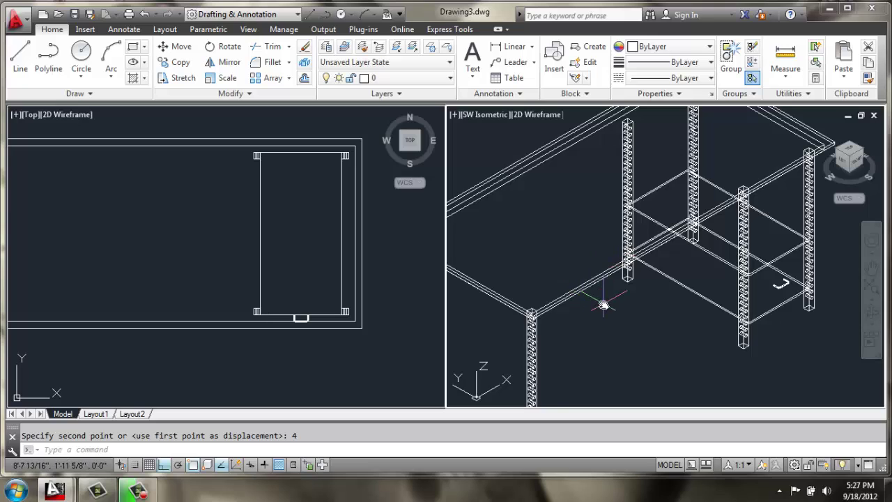
scroll(604, 305, "down", 2)
left_click(217, 356)
scroll(113, 216, "down", 3)
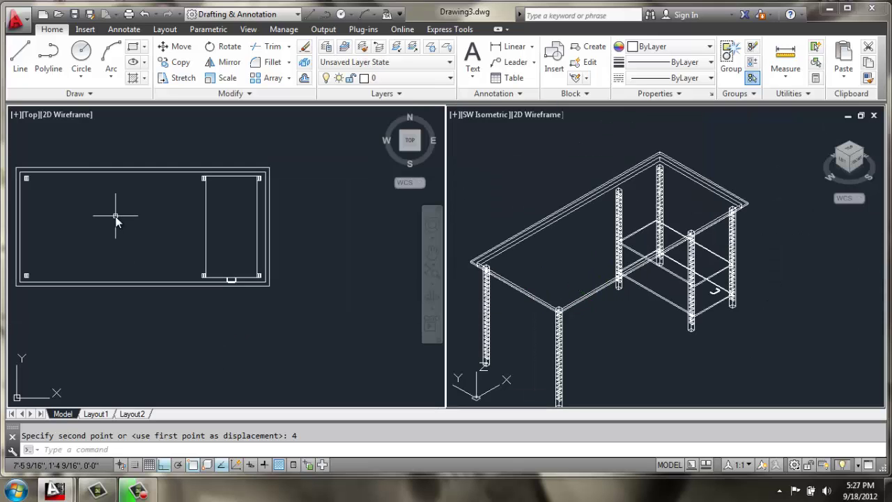
middle_click_drag(66, 147, 75, 143)
Switch the top-view viewport to the Front view and make room beside the desk's -X end
left_click(31, 116)
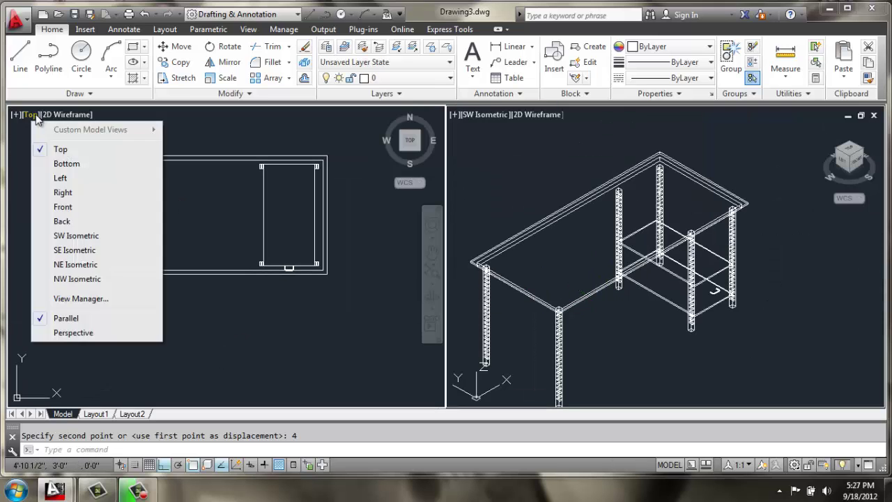
left_click(59, 207)
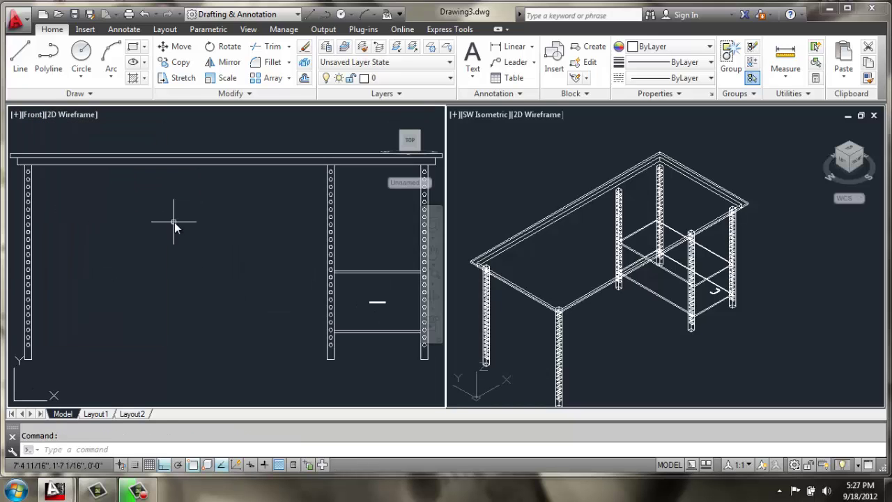
scroll(174, 222, "down", 2)
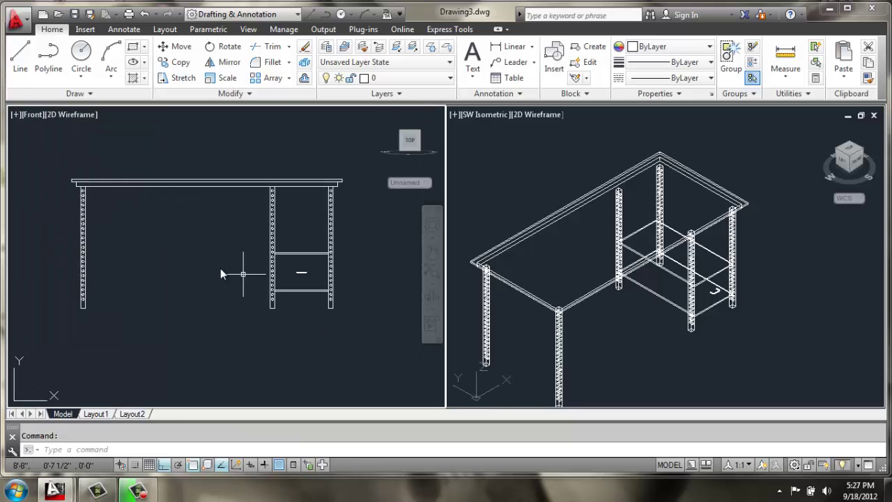
middle_click_drag(200, 269, 353, 258)
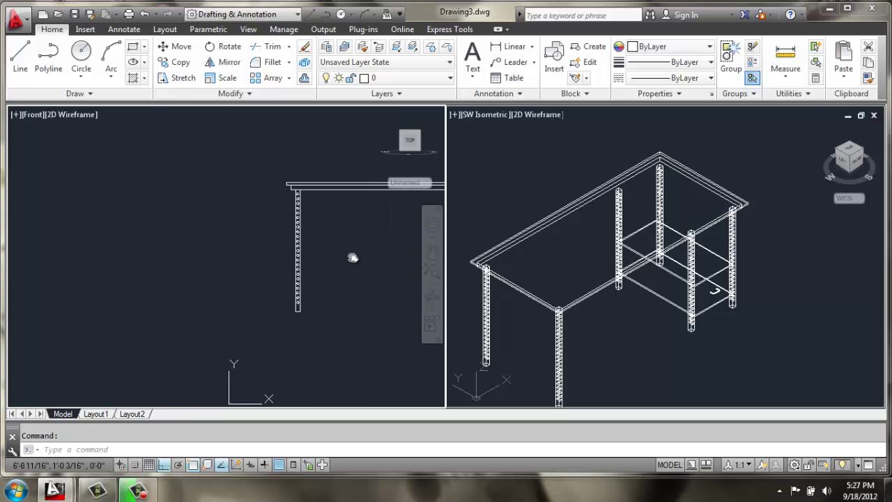
Draw an open U of lines beyond the desk's -X end: 12 down, 3'5 toward +X and 12 up
left_click(26, 54)
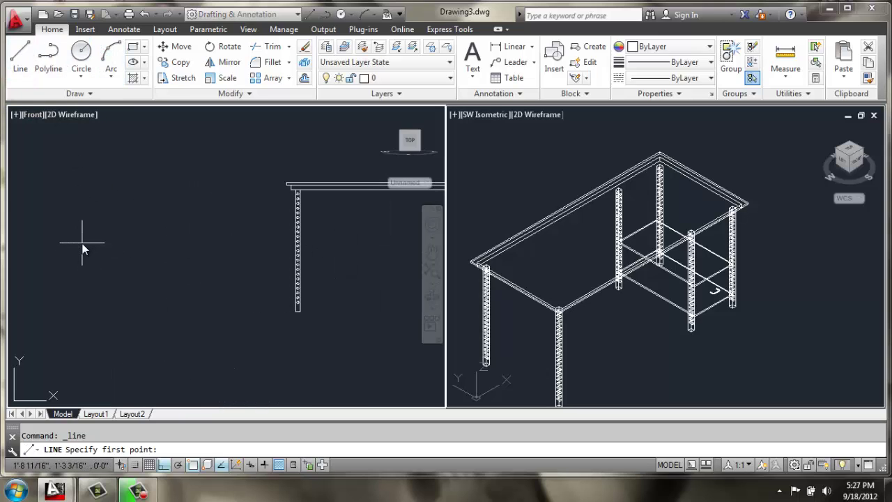
left_click(83, 244)
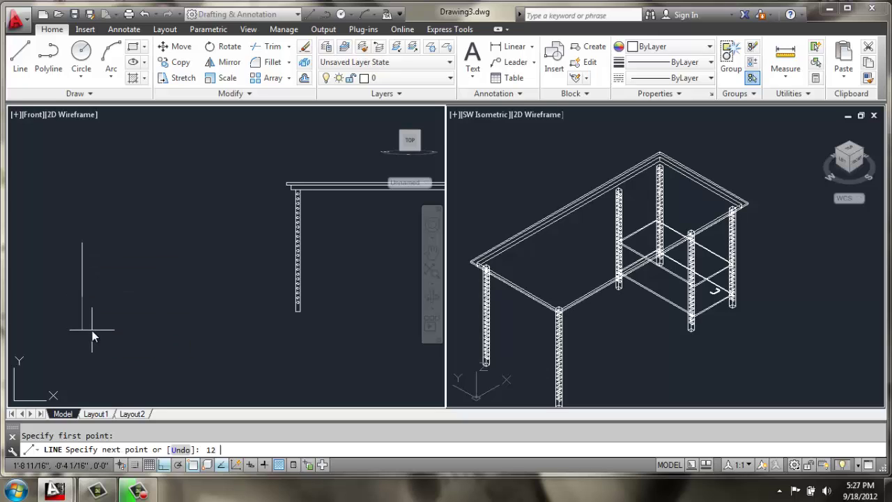
type("12")
key("Return")
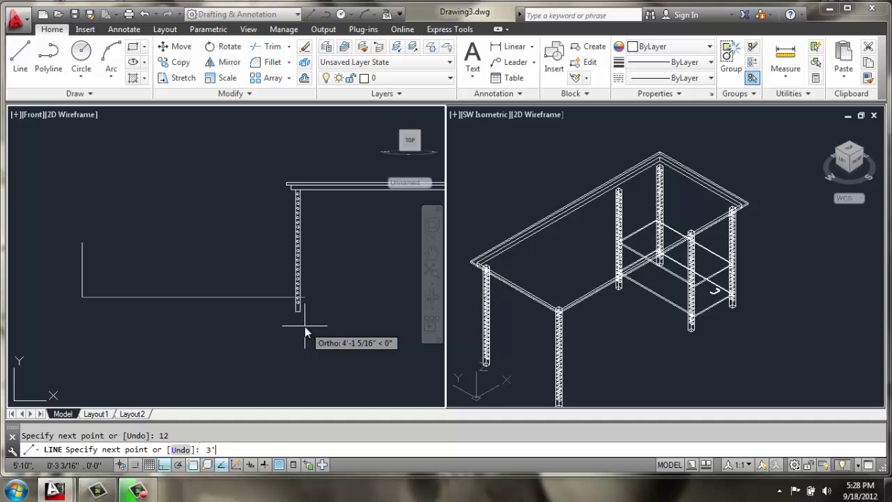
type("3'5")
key("Return")
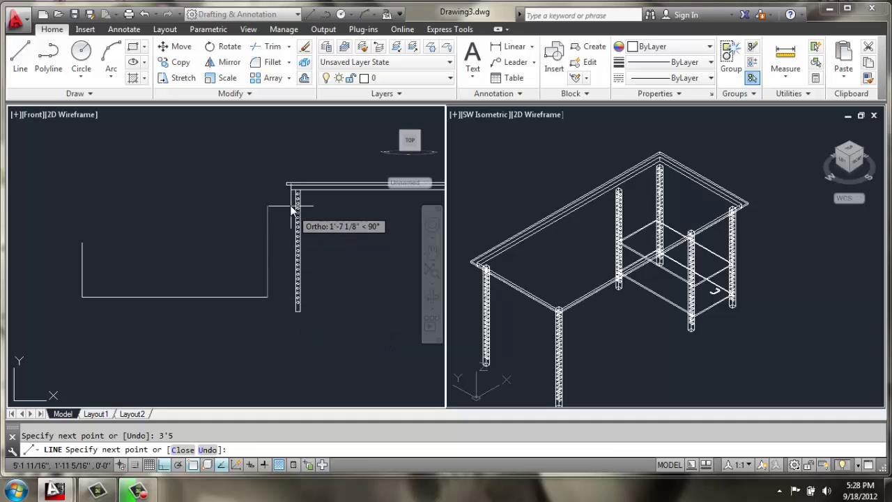
type("12")
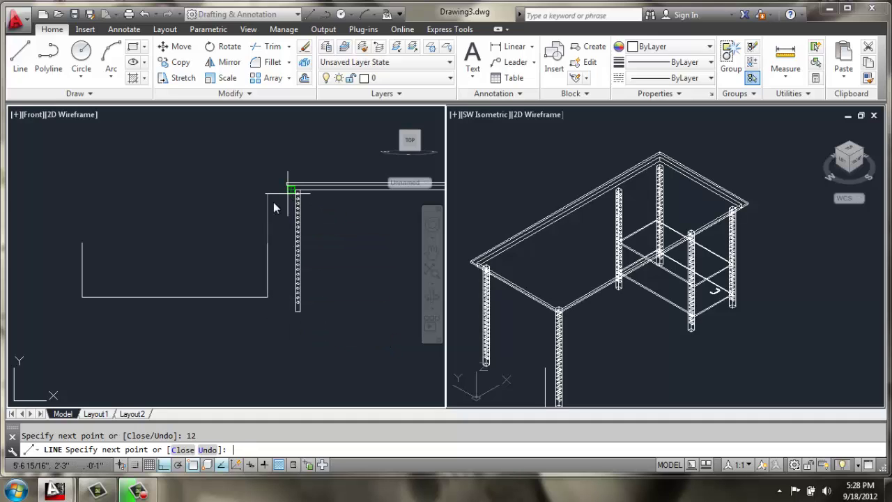
key("Return")
Draw two crossing diagonal lines joining the opposite corners of the U-shaped outline
key("Return")
left_click(82, 243)
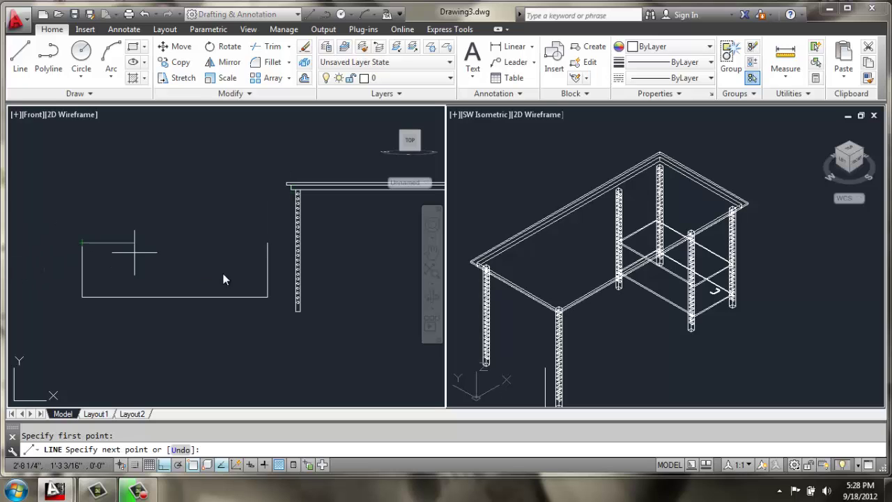
left_click(268, 297)
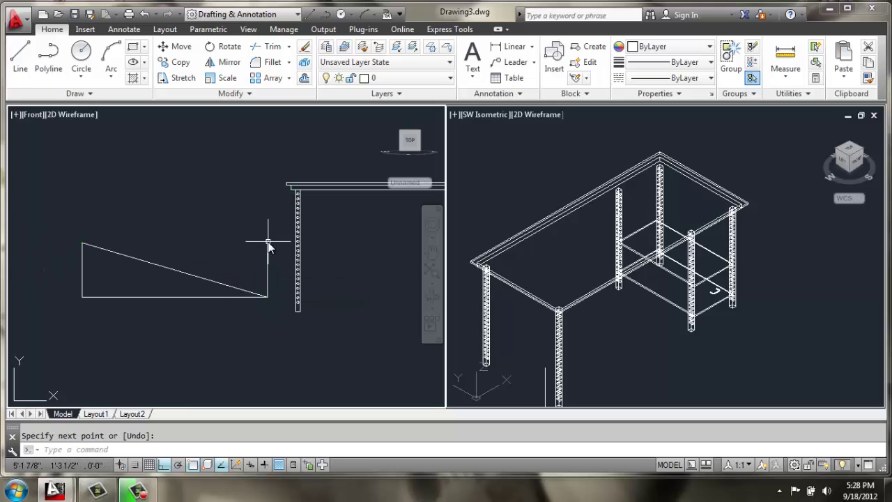
key("Return")
key("Return")
left_click(268, 243)
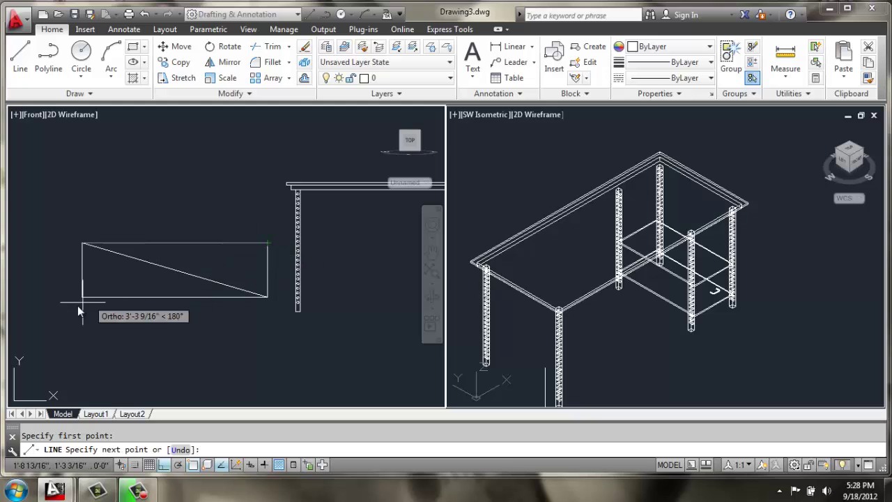
left_click(82, 297)
key("Return")
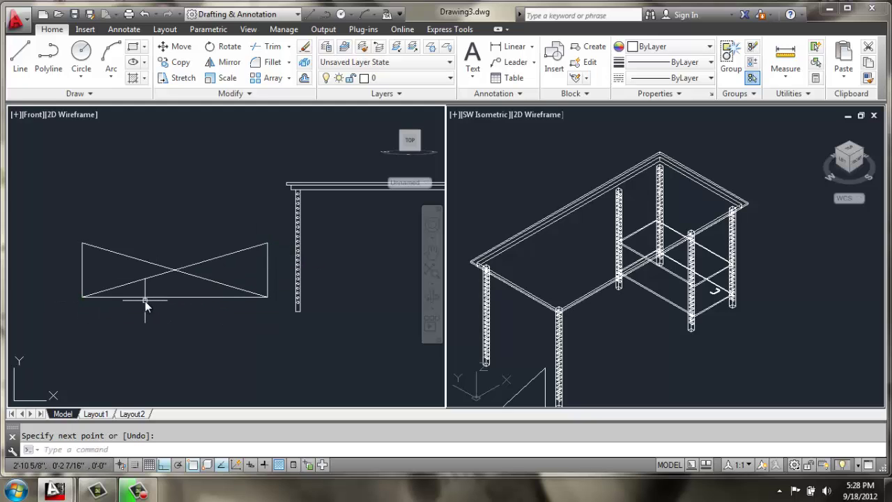
Erase the three lines of the U-shaped outline, keeping only the crossing diagonals
type("e")
key("Return")
left_click(113, 271)
left_click(79, 286)
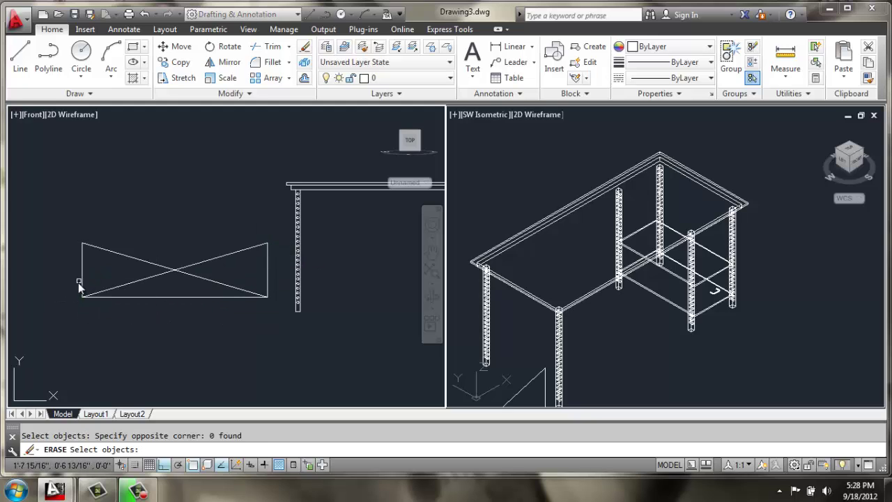
left_click(71, 279)
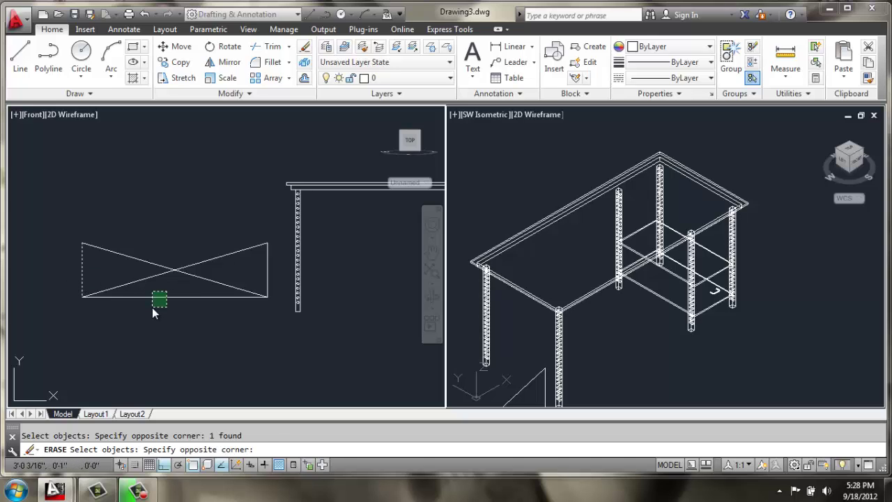
left_click(258, 284)
left_click(274, 257)
left_click(248, 267)
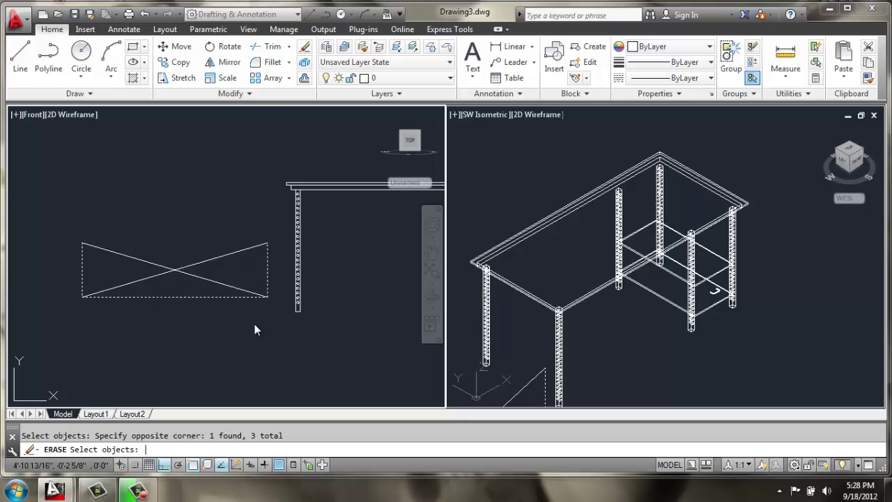
key("Return")
Draw a circle of radius .1 centred on the -X end of each of the two diagonals
scroll(72, 255, "up", 3)
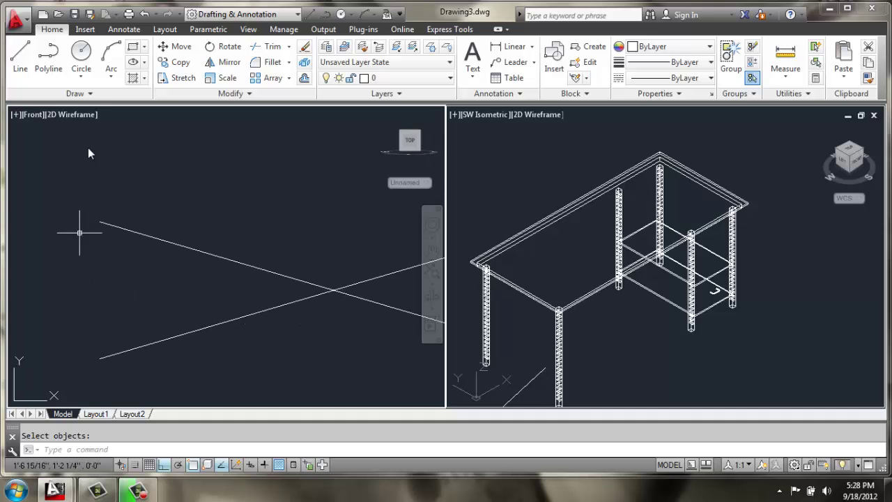
left_click(81, 55)
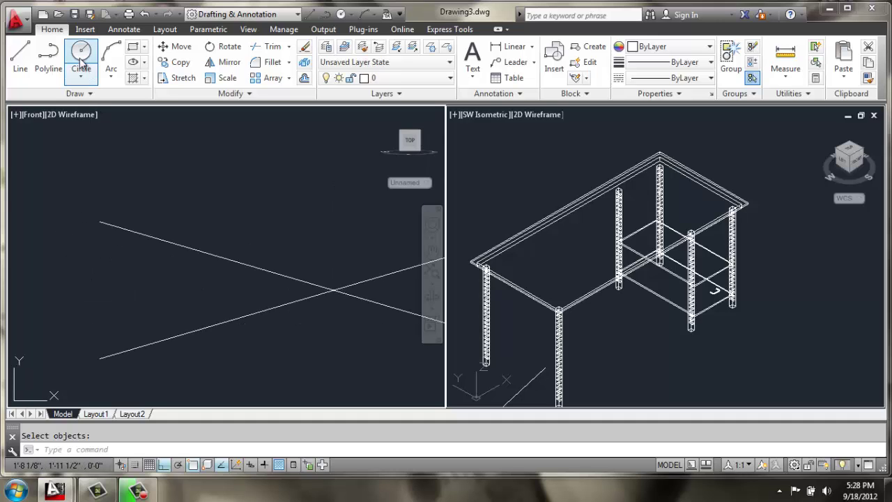
left_click(100, 223)
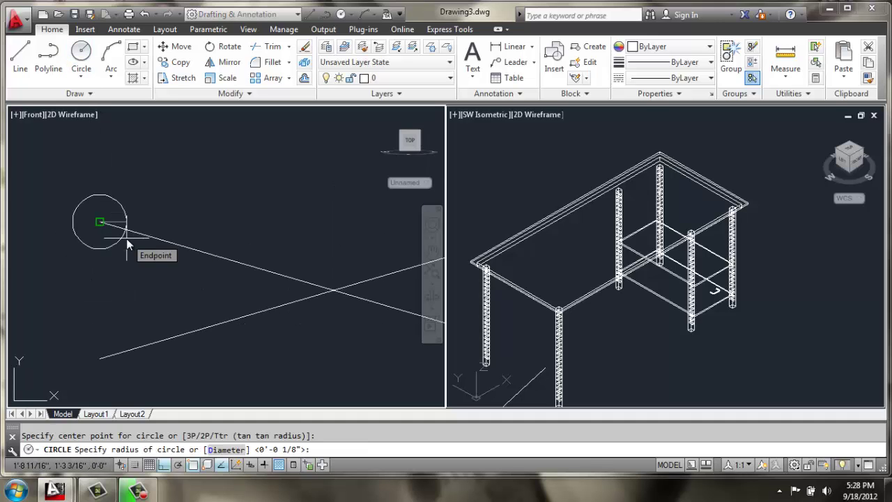
key("Return")
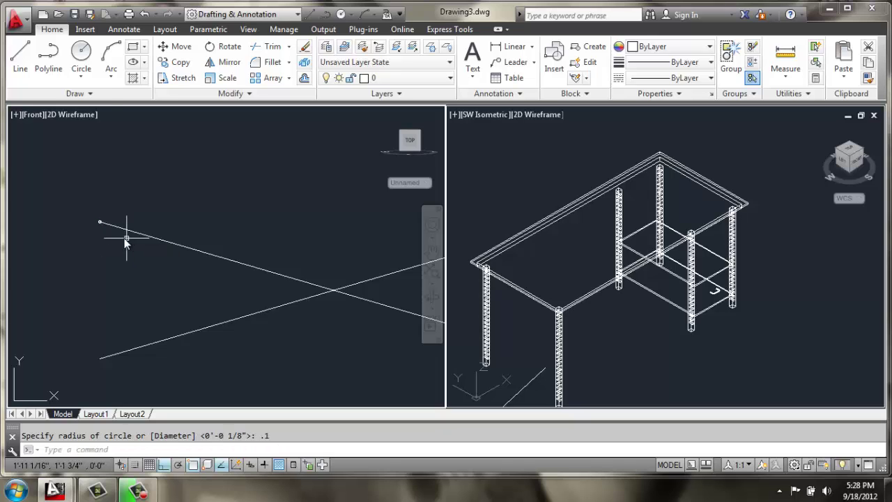
left_click(96, 360)
type(".1")
key("Return")
scroll(85, 244, "up", 6)
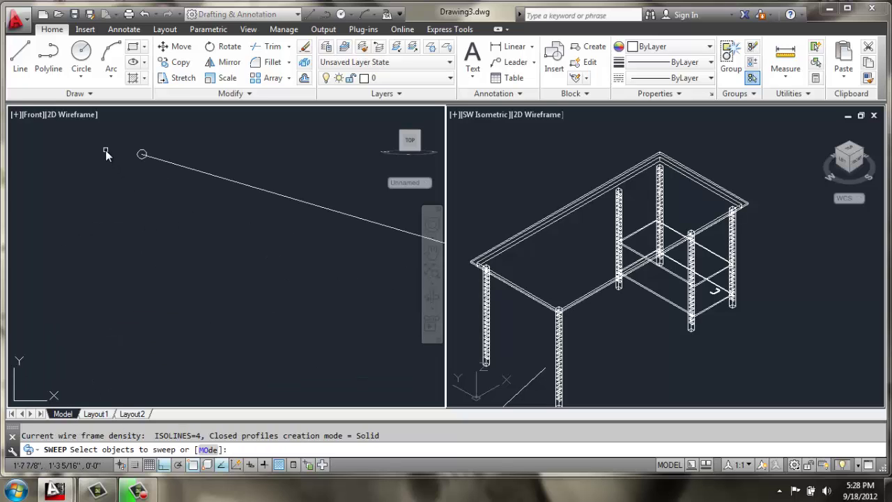
Sweep each .1-radius circle along its diagonal line to form two crossing brace rods
left_click(139, 151)
key("Return")
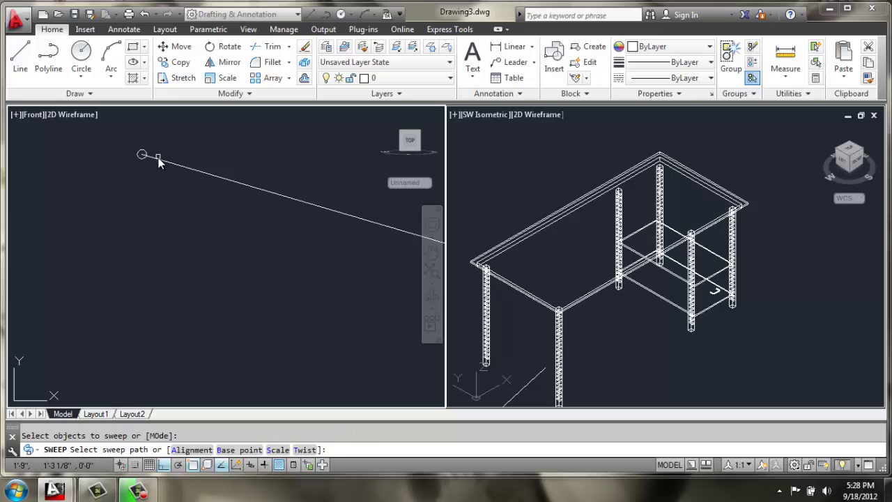
left_click(168, 333)
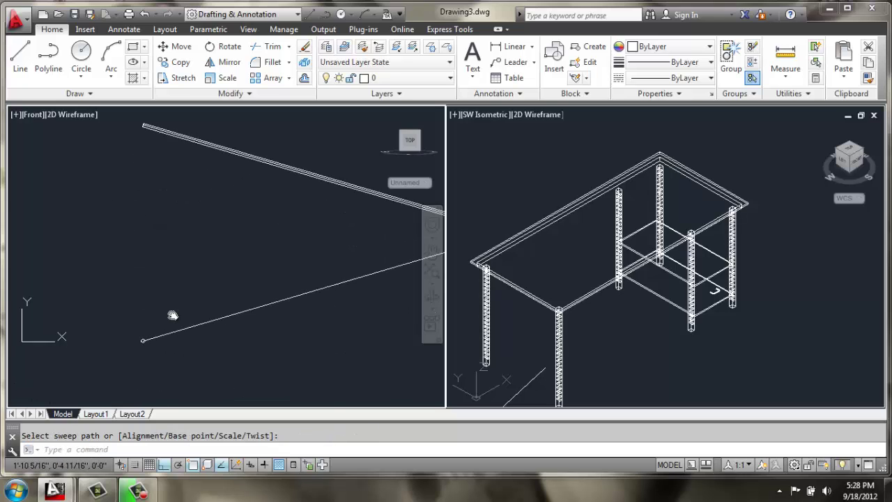
key("Return")
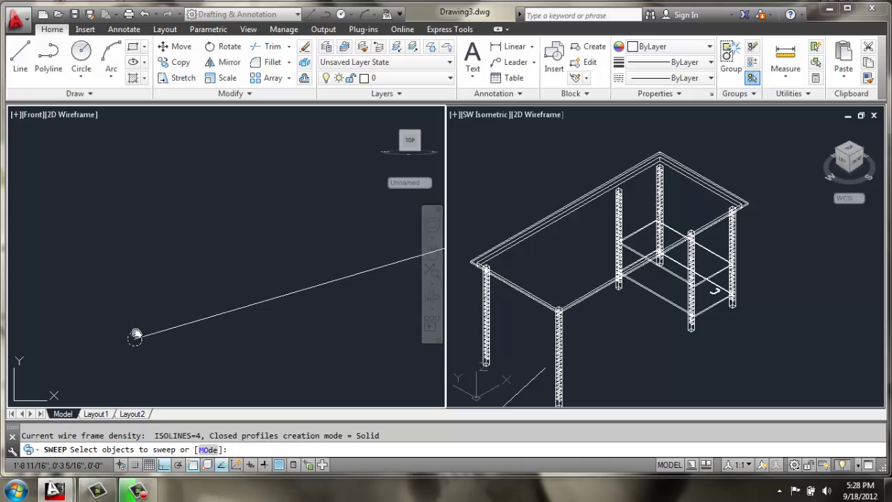
left_click(136, 334)
key("Return")
left_click(157, 333)
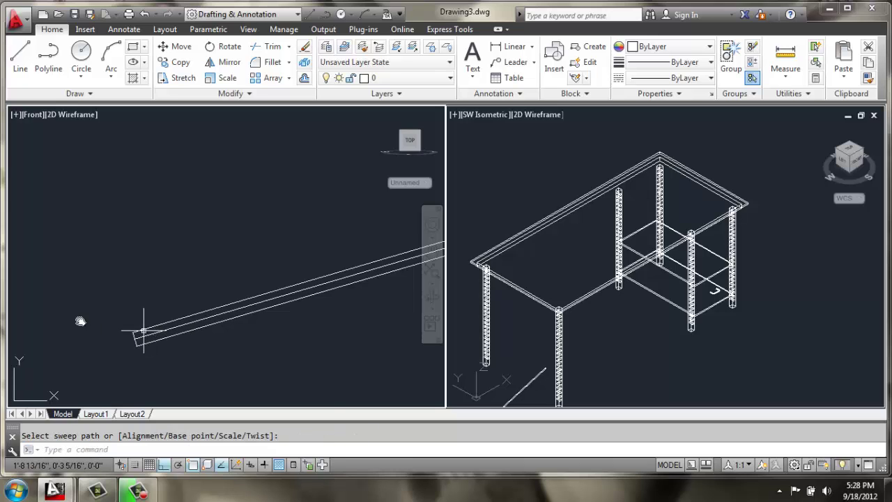
Move both crossing rods from the lower rod's -X end to the midpoint of the rear -X leg's inner bottom edge
scroll(84, 310, "down", 2)
middle_click_drag(307, 279, 227, 291)
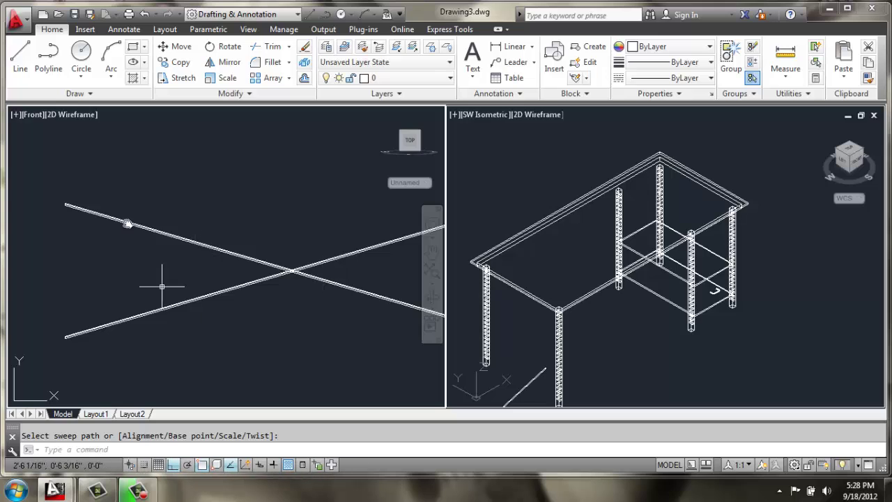
scroll(200, 224, "down", 3)
middle_click_drag(198, 230, 140, 246)
left_click(495, 334)
scroll(504, 335, "down", 3)
middle_click_drag(504, 335, 563, 309)
scroll(562, 308, "up", 2)
scroll(561, 308, "up", 2)
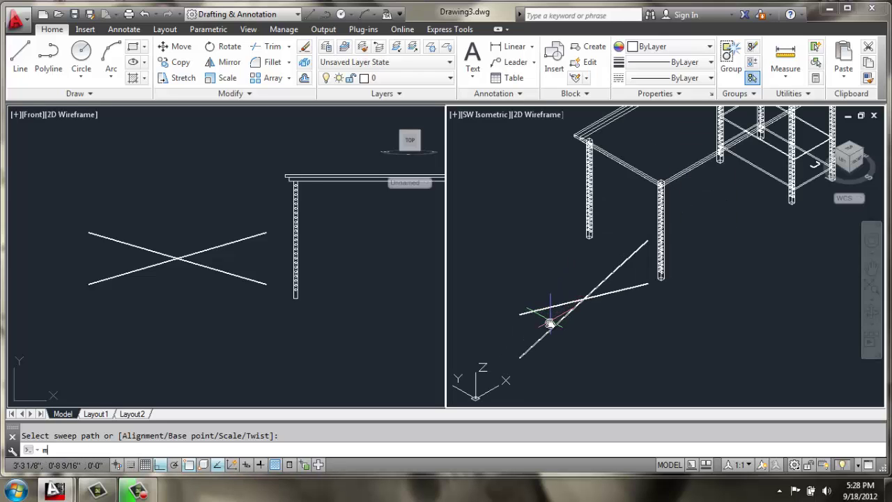
key("Return")
left_click(579, 280)
left_click(544, 343)
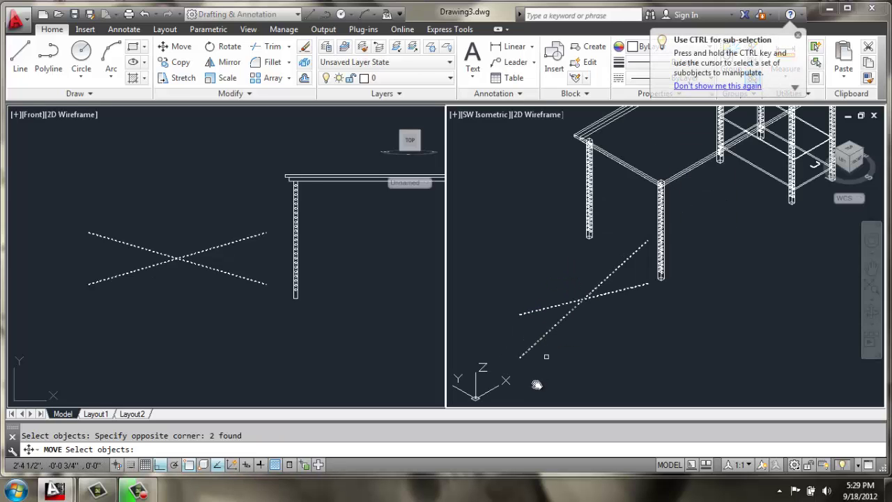
key("Return")
scroll(513, 376, "up", 4)
scroll(534, 289, "up", 2)
left_click(497, 290)
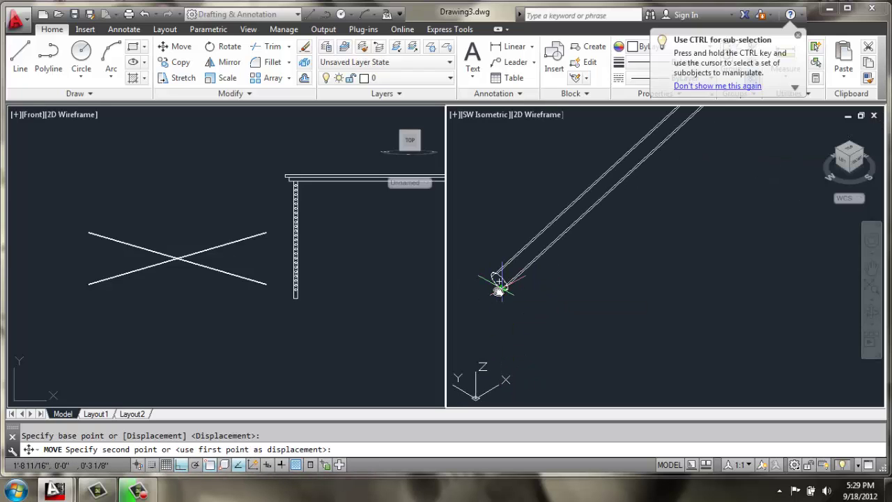
scroll(498, 292, "down", 5)
scroll(582, 167, "up", 5)
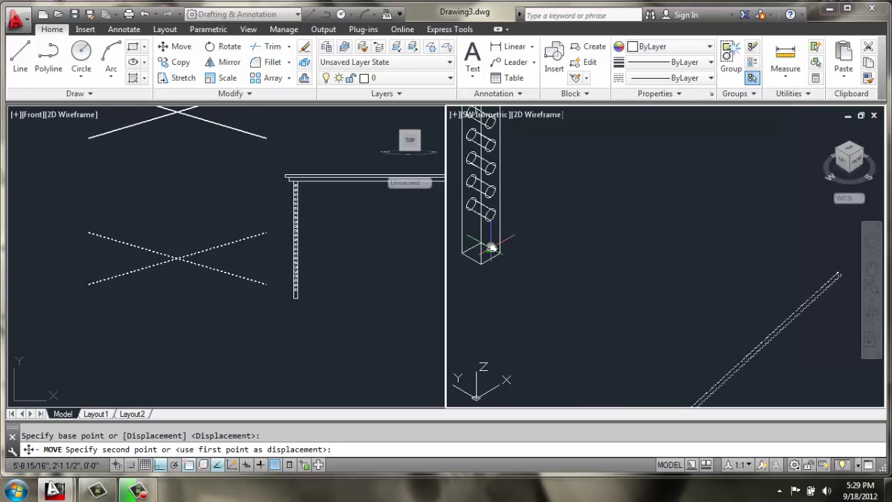
left_click(491, 248)
Move the two crossing rods between the rear legs straight up by 4
scroll(523, 241, "down", 3)
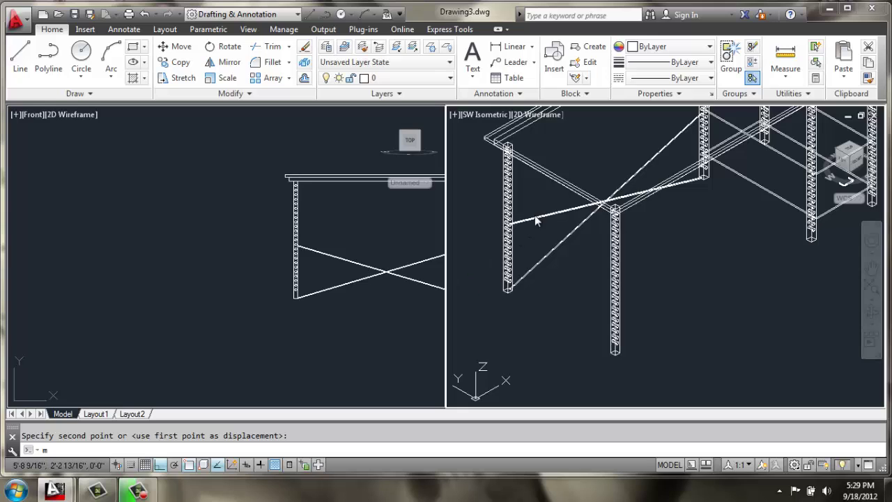
type("m")
key("Return")
left_click(551, 199)
left_click(526, 305)
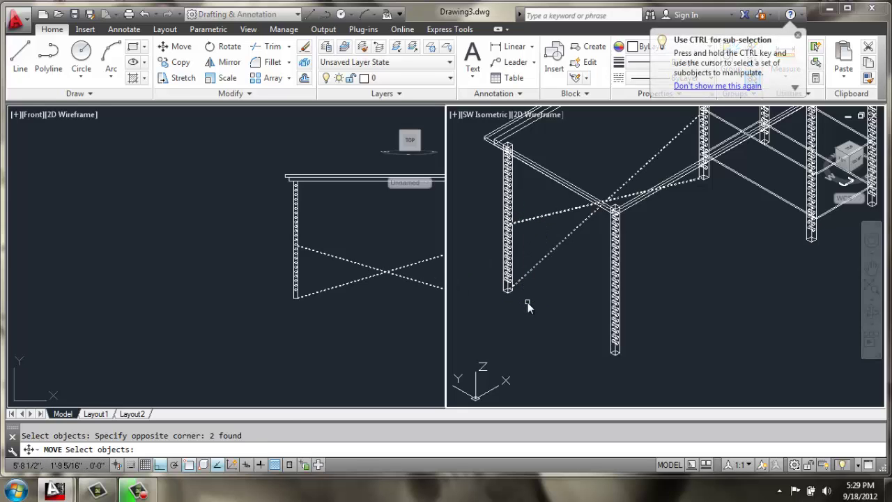
key("Return")
scroll(512, 296, "up", 5)
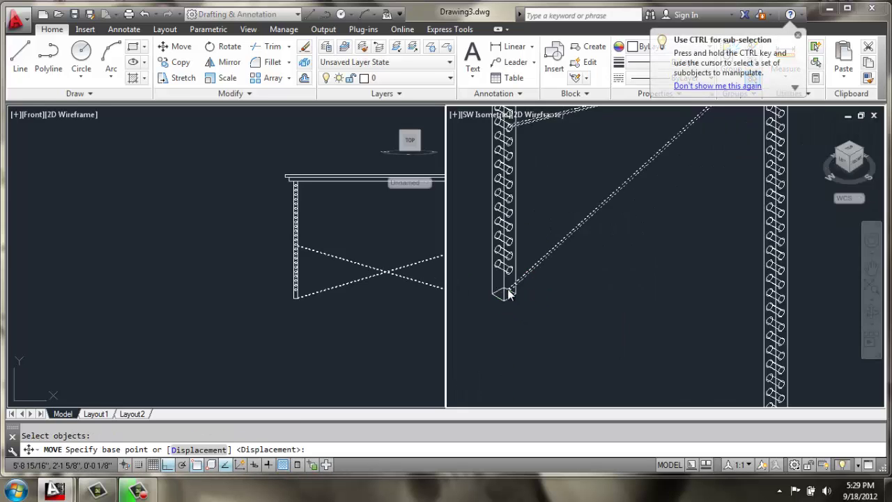
left_click(509, 296)
scroll(508, 295, "down", 5)
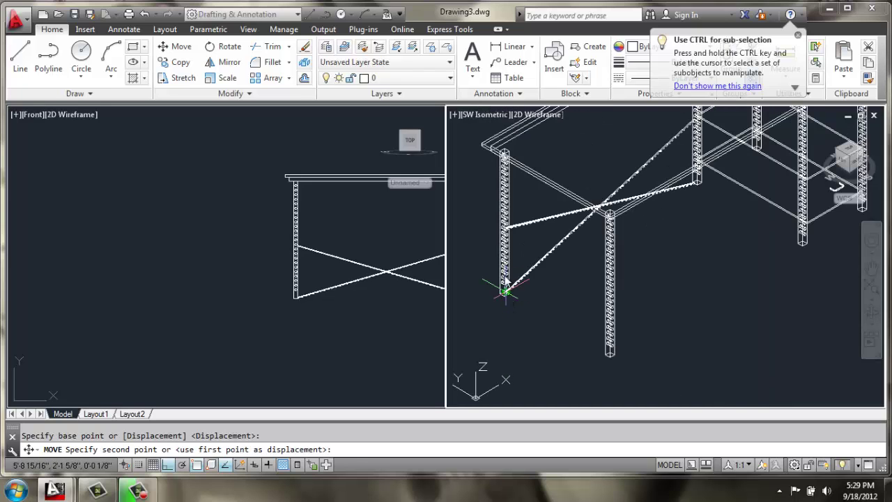
left_click(509, 144)
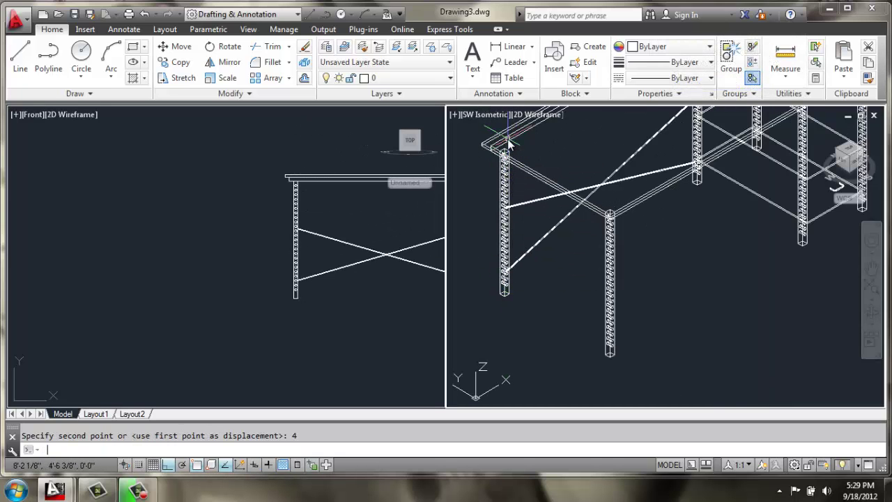
Switch the Front viewport to the Left view, leaving empty space beyond the desk's front side
left_click(236, 291)
scroll(233, 294, "down", 3)
middle_click_drag(274, 285, 229, 300)
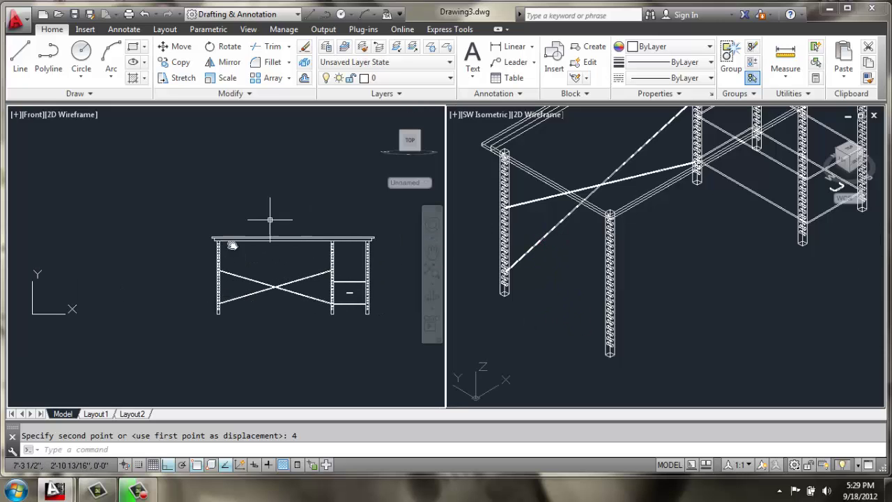
left_click(36, 116)
left_click(65, 179)
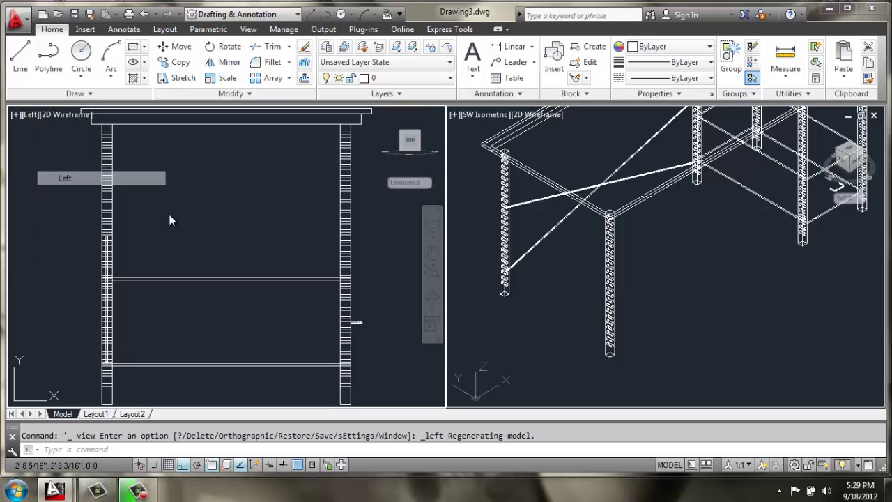
scroll(208, 274, "down", 4)
middle_click_drag(213, 260, 133, 258)
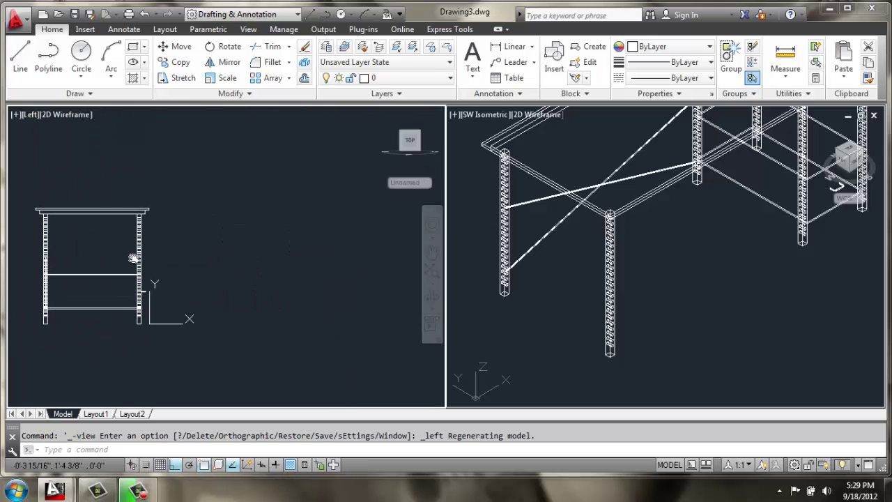
Draw an open U of lines beyond the desk's front side: 12 down, 1'10 away from the desk and 12 up
left_click(13, 56)
left_click(242, 257)
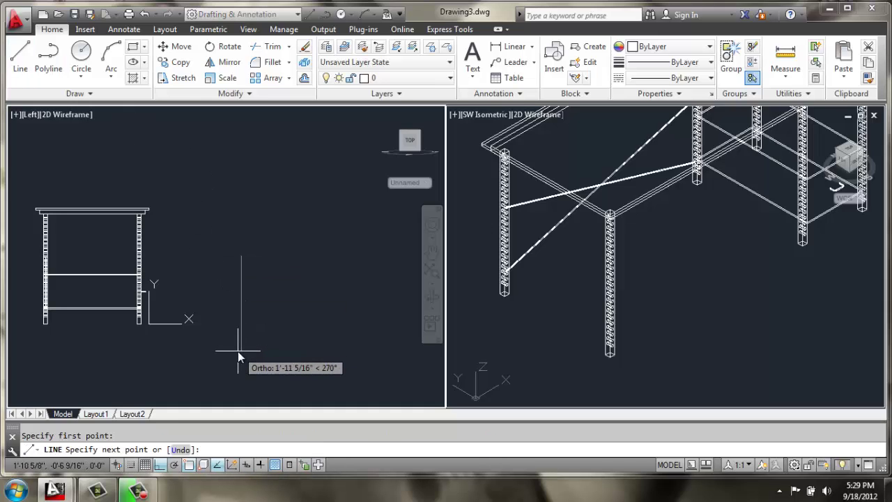
type("12")
key("Return")
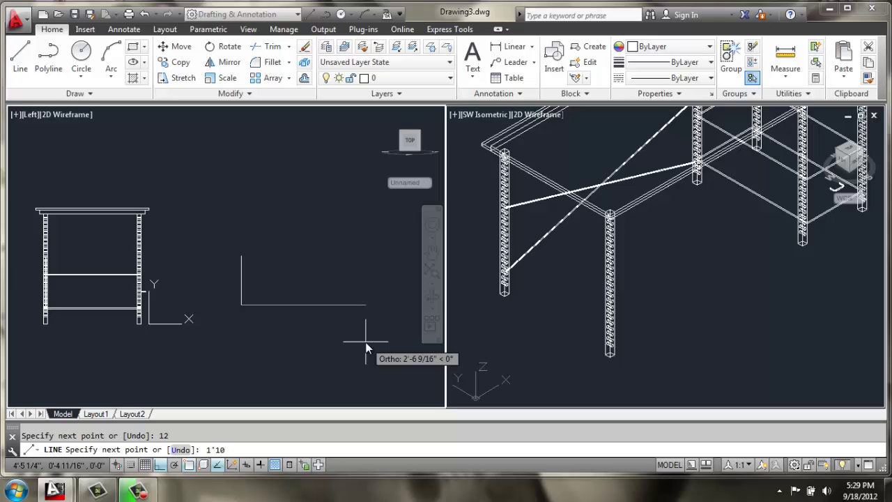
key("Return")
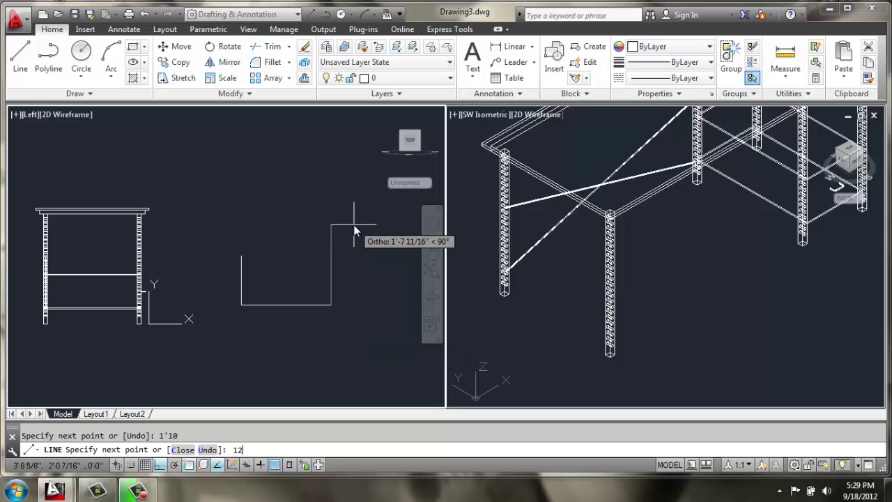
key("Return")
Draw two crossing diagonal lines between the opposite corners of the new U-shaped outline
left_click(20, 56)
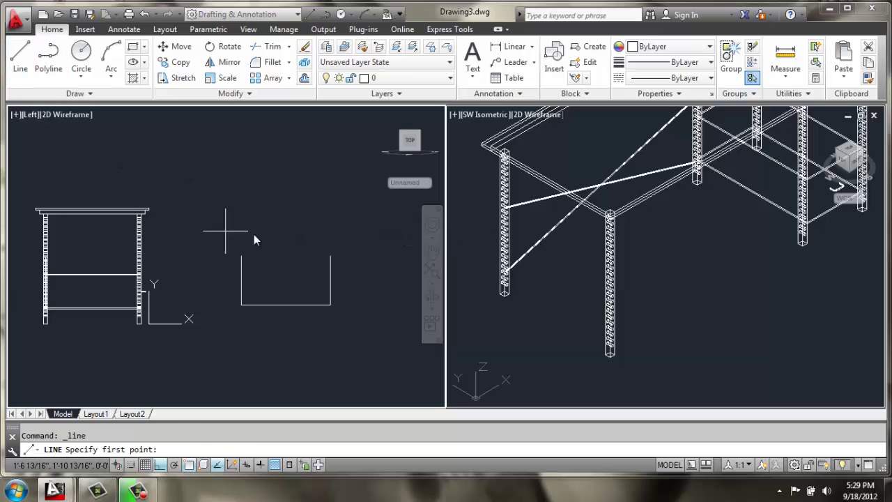
left_click(242, 256)
left_click(331, 305)
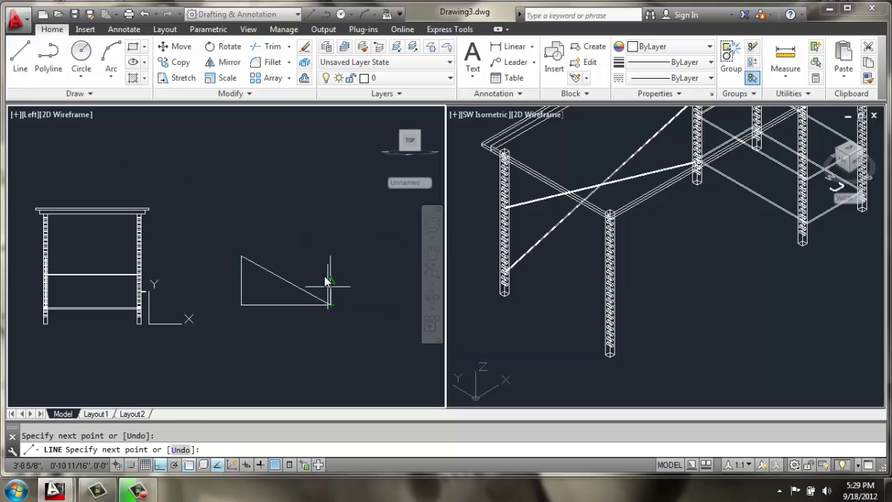
key("Return")
key("Return")
left_click(331, 256)
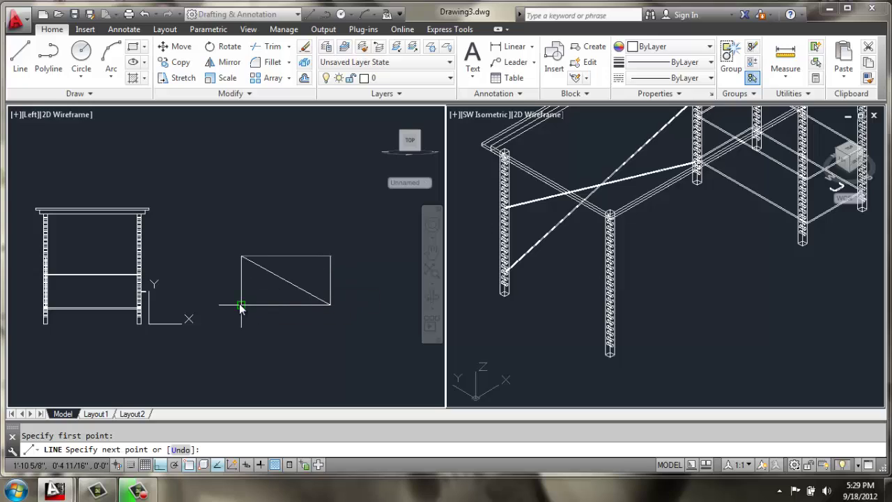
left_click(241, 305)
key("Return")
Erase the new outline's two vertical lines and its base line, keeping only the crossing diagonals
type("e")
key("Return")
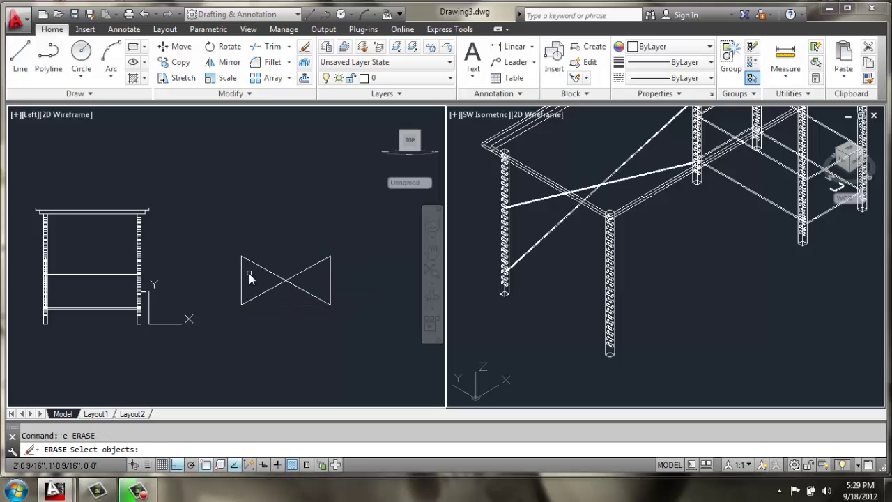
left_click(247, 273)
left_click(244, 298)
left_click(280, 307)
left_click(341, 296)
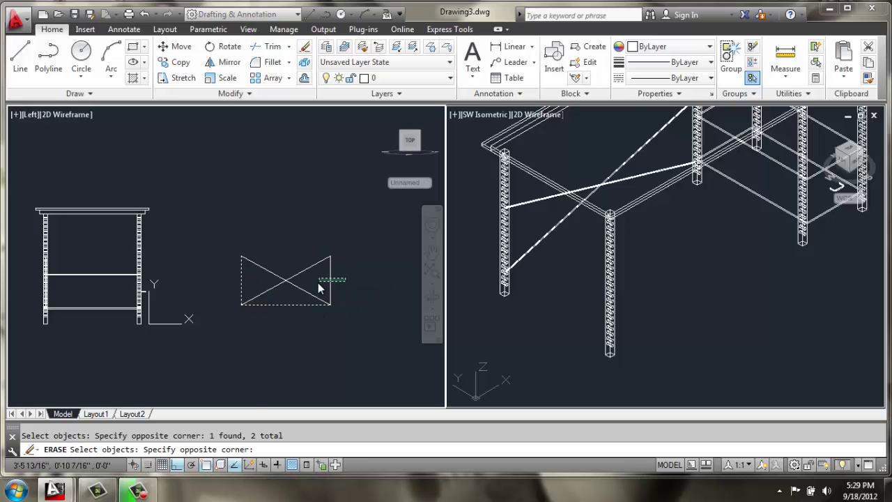
left_click(319, 286)
key("Return")
Draw a circle of radius .1 centred on the end nearest the desk of each new diagonal
scroll(199, 244, "up", 3)
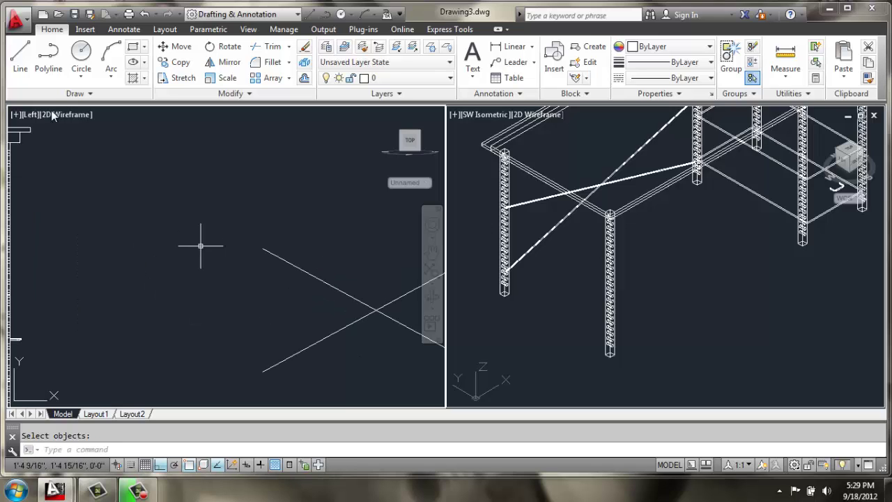
left_click(79, 59)
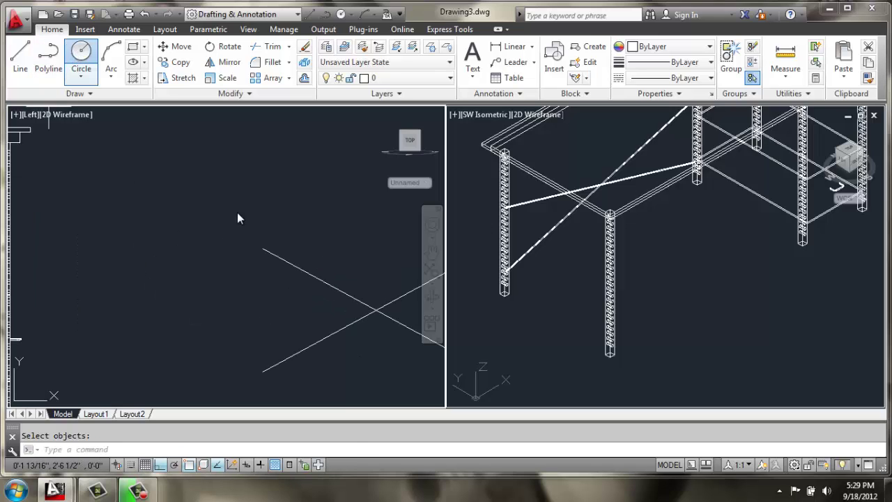
left_click(263, 249)
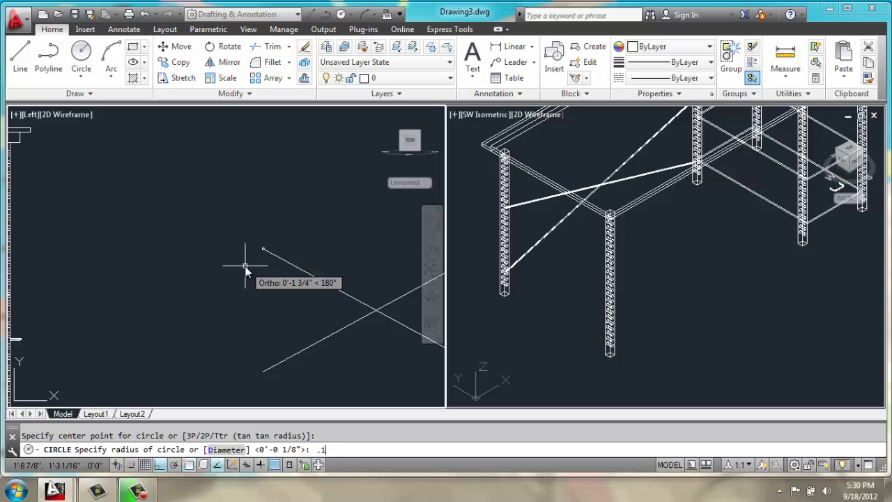
type(".1")
key("Return")
key("Return")
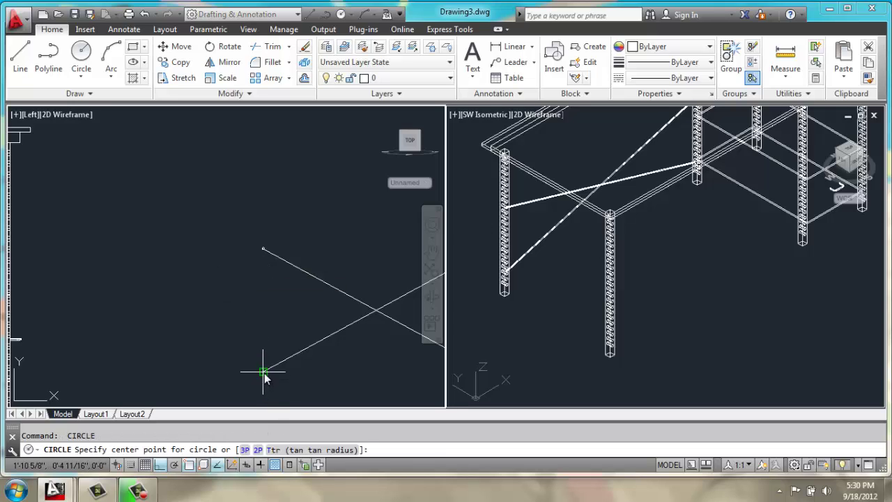
left_click(264, 373)
type(".1")
key("Return")
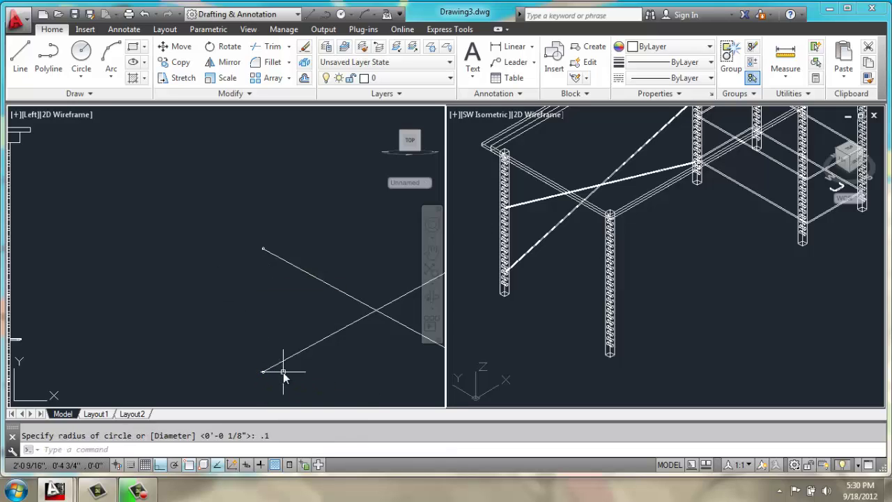
Sweep the two new circles along their diagonals to form the side pair of crossing rods
scroll(263, 262, "up", 5)
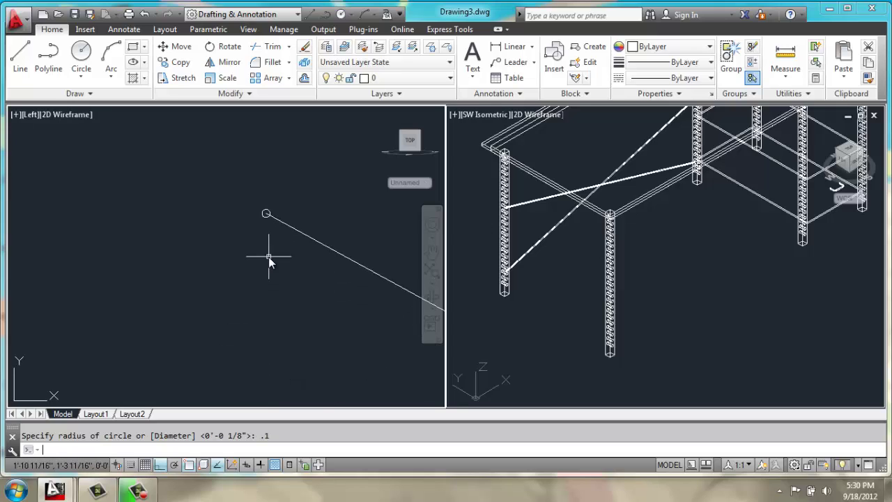
type("sweep")
key("Return")
left_click(263, 211)
key("Return")
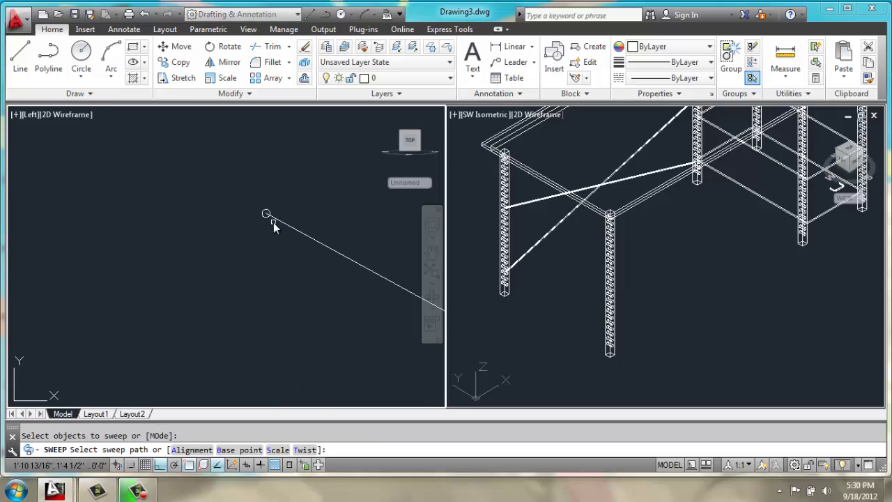
left_click(277, 221)
scroll(255, 325, "up", 3)
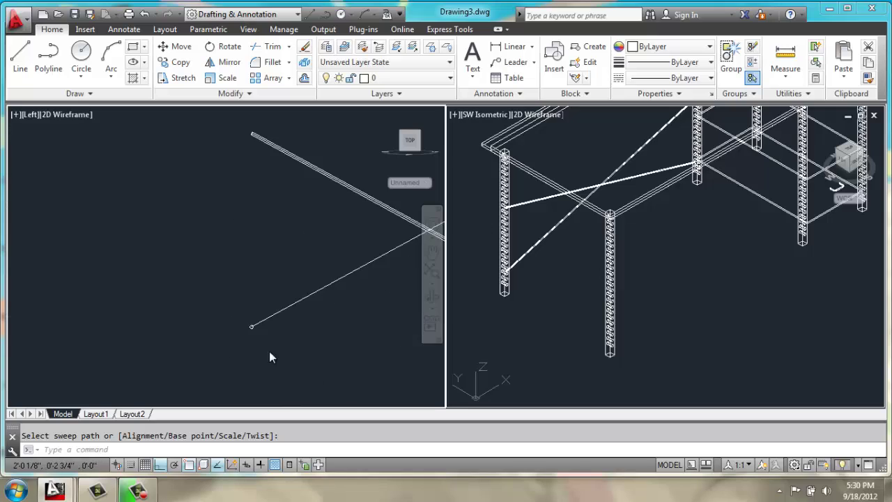
key("Return")
left_click(215, 267)
key("Return")
left_click(232, 258)
scroll(213, 261, "down", 3)
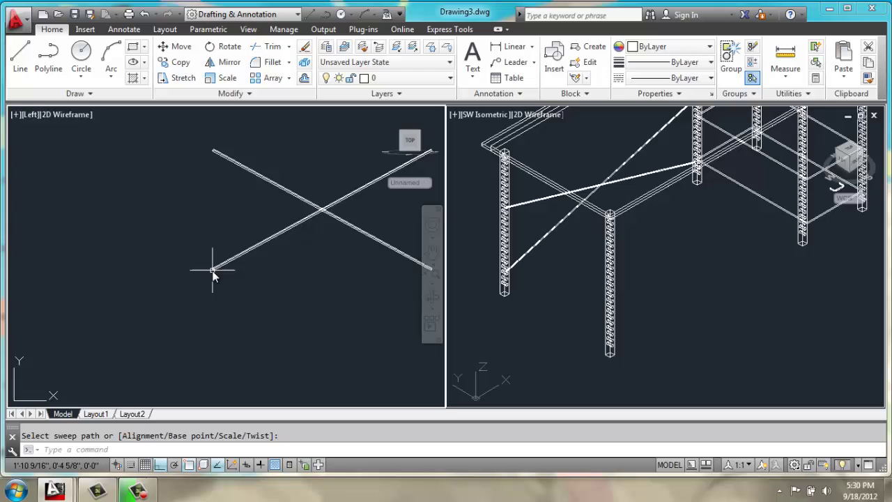
Move the new pair of crossing side rods from its lower rod end to the foot of the rear end leg, spanning the two end legs
left_click(560, 272)
scroll(560, 274, "down", 4)
middle_click_drag(560, 274, 617, 266)
middle_click_drag(567, 329, 547, 302)
type("m")
key("Return")
left_click(565, 311)
left_click(542, 351)
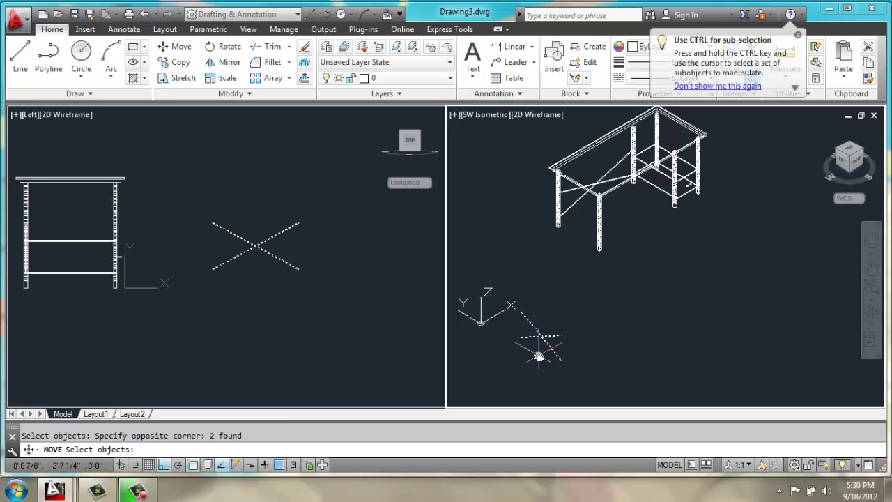
key("Return")
scroll(494, 334, "up", 6)
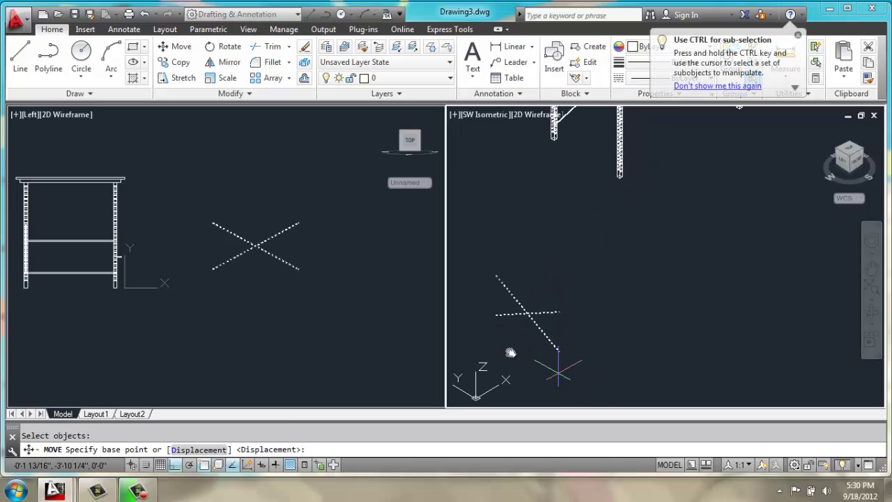
scroll(481, 272, "up", 5)
left_click(529, 281)
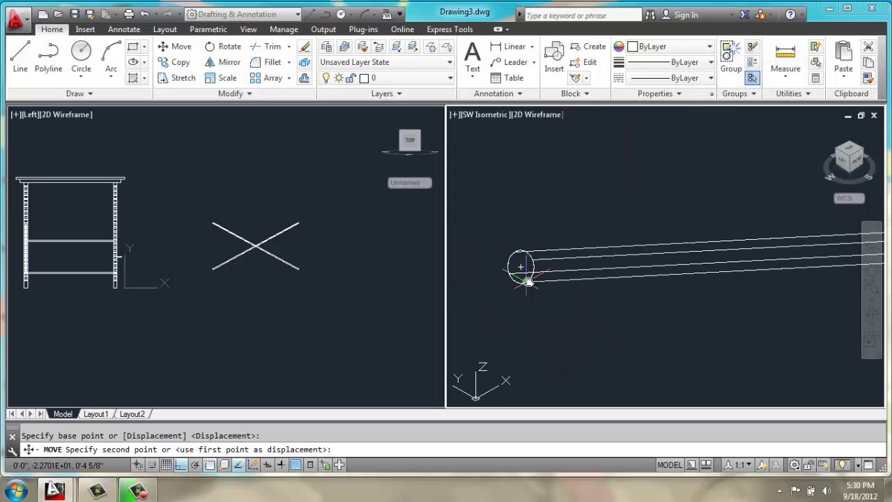
scroll(530, 286, "down", 6)
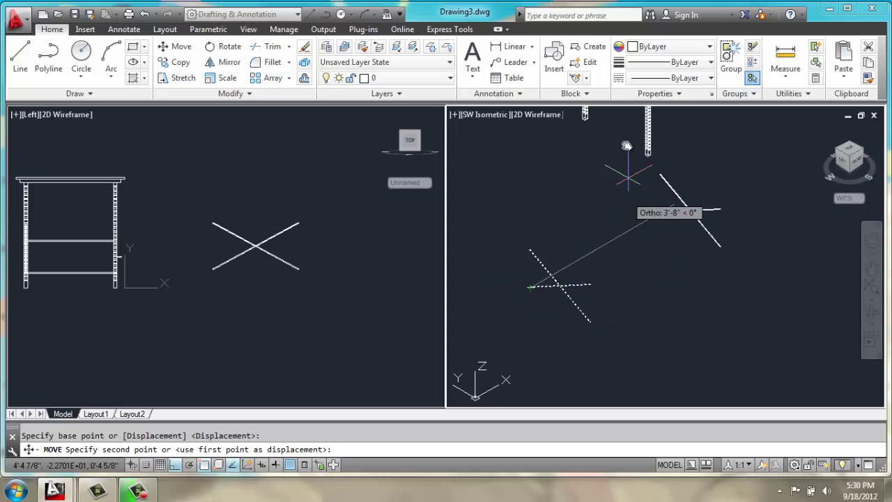
middle_click_drag(613, 182, 528, 175)
scroll(551, 281, "up", 5)
left_click(524, 184)
scroll(519, 185, "down", 5)
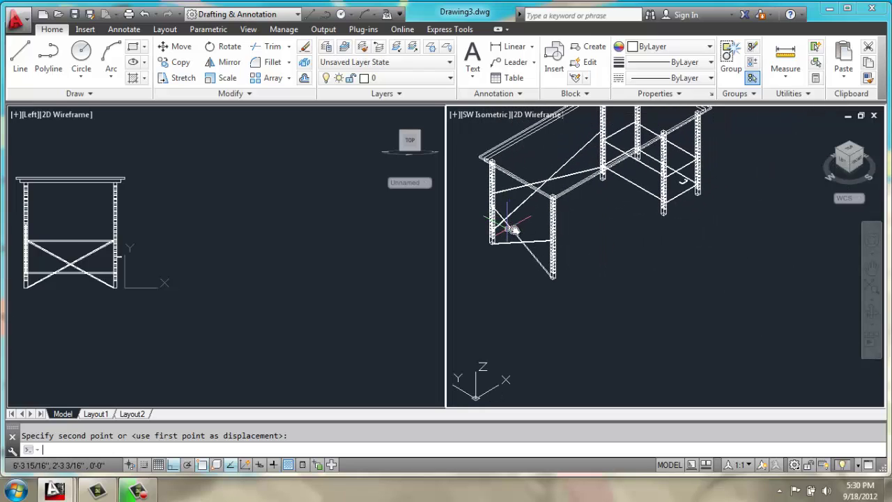
Move the crossing rods between the end legs straight up by 4
key("Return")
left_click(529, 227)
left_click(511, 257)
key("Return")
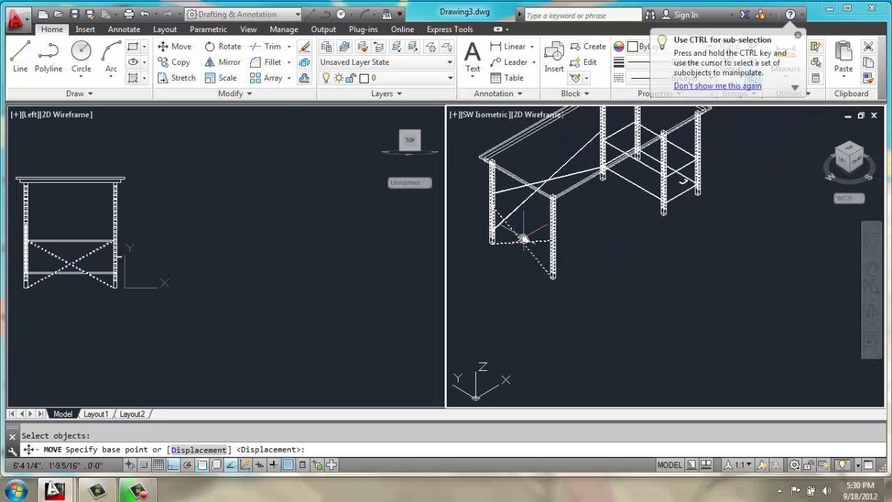
left_click(522, 237)
type("4")
key("Return")
middle_click_drag(595, 200, 560, 277)
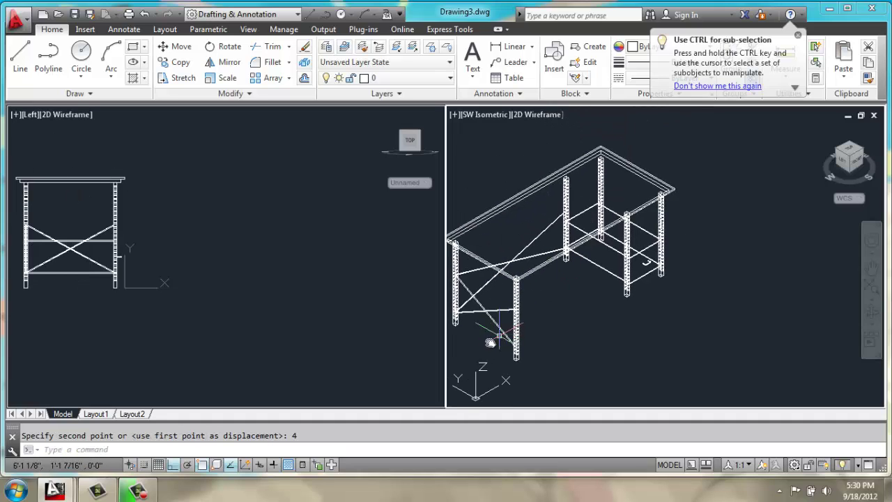
Copy the crossing side rods from the end legs to the foot of the middle pair of legs beside the drawer
type("co")
key("Return")
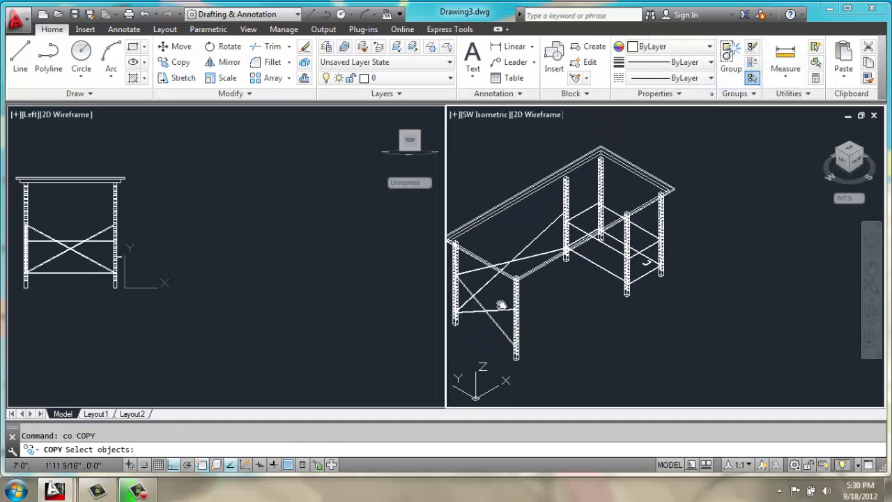
left_click(501, 304)
left_click(484, 337)
key("Return")
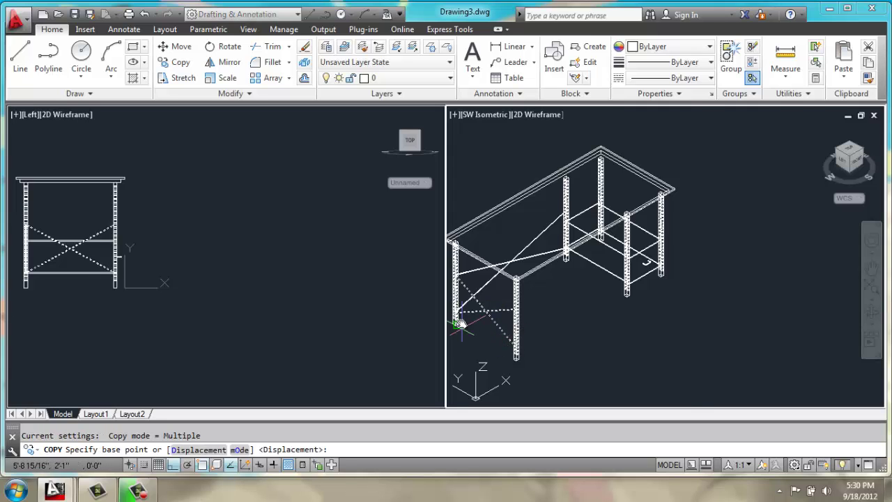
scroll(455, 315, "up", 6)
scroll(478, 323, "up", 6)
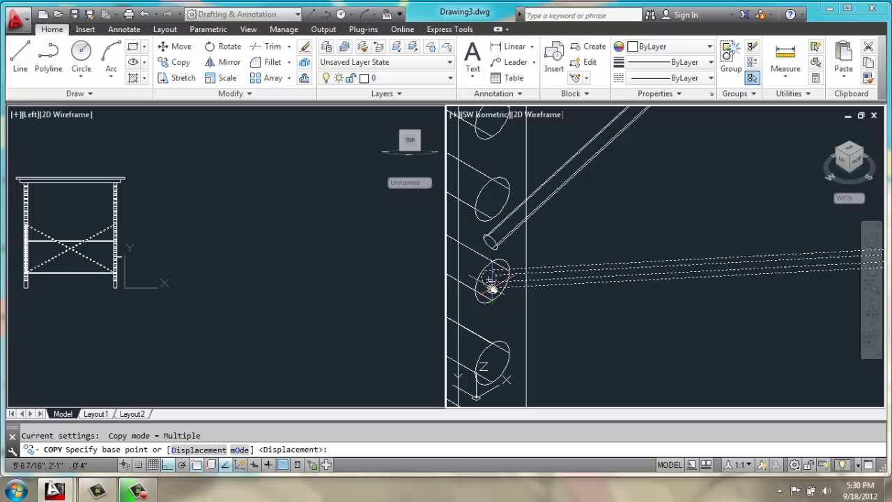
left_click(492, 286)
scroll(489, 286, "down", 10)
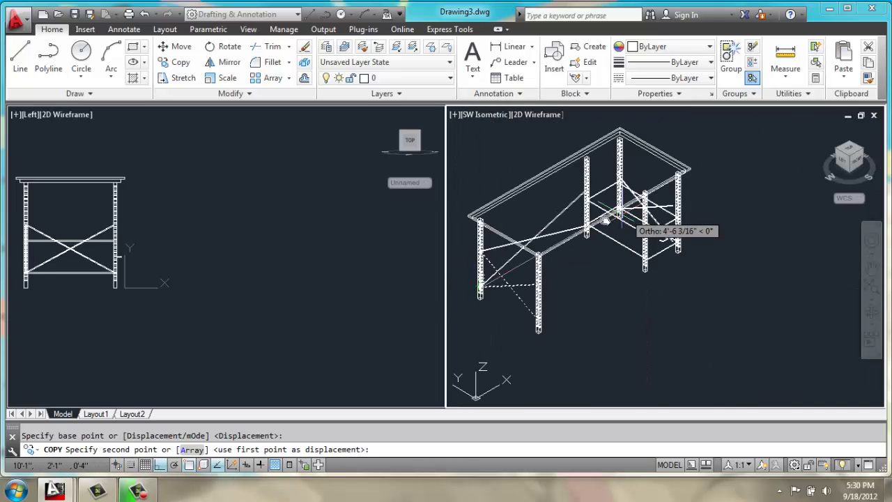
scroll(599, 223, "up", 8)
scroll(554, 282, "down", 3)
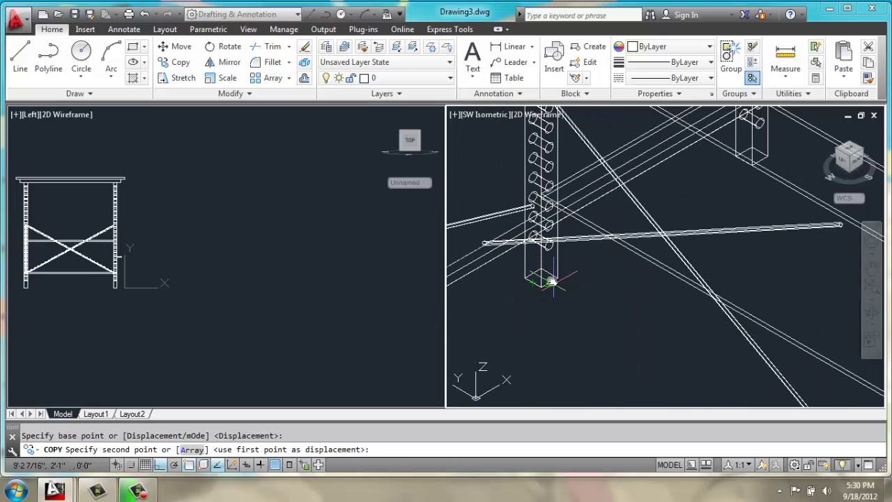
left_click(550, 280)
Place a second copy of the crossing rods at the foot of the far pair of legs and finish copying
scroll(550, 280, "down", 3)
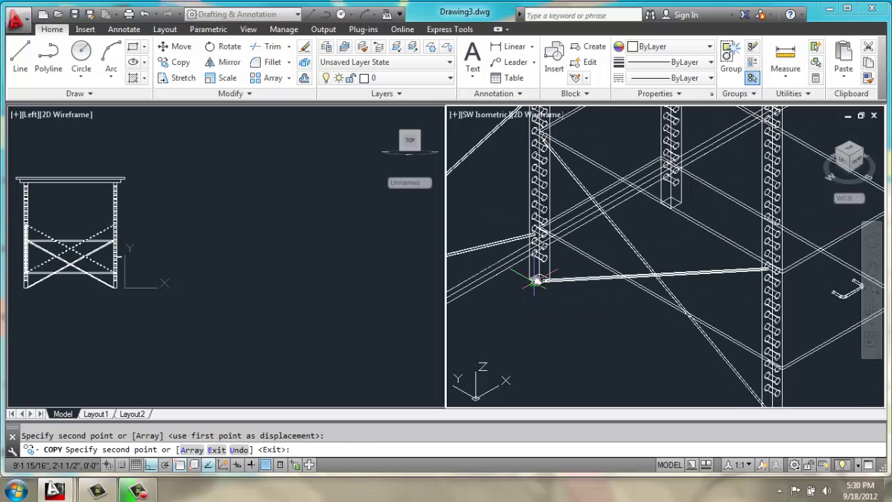
scroll(675, 206, "up", 3)
scroll(675, 206, "up", 2)
left_click(667, 195)
scroll(628, 230, "down", 4)
scroll(624, 236, "down", 3)
key("Return")
Move both copied pairs of crossing rods on the drawer-side legs straight up by 13
type("m")
key("Return")
left_click(636, 257)
left_click(630, 278)
left_click(720, 213)
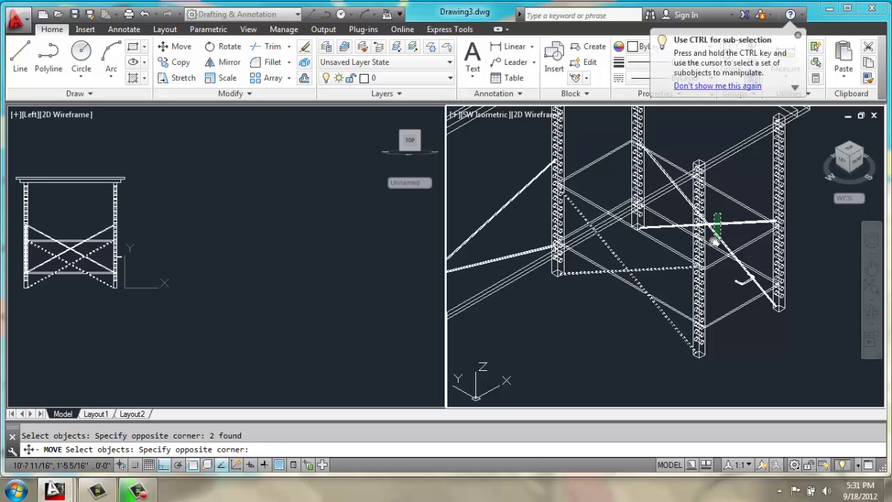
left_click(714, 241)
key("Return")
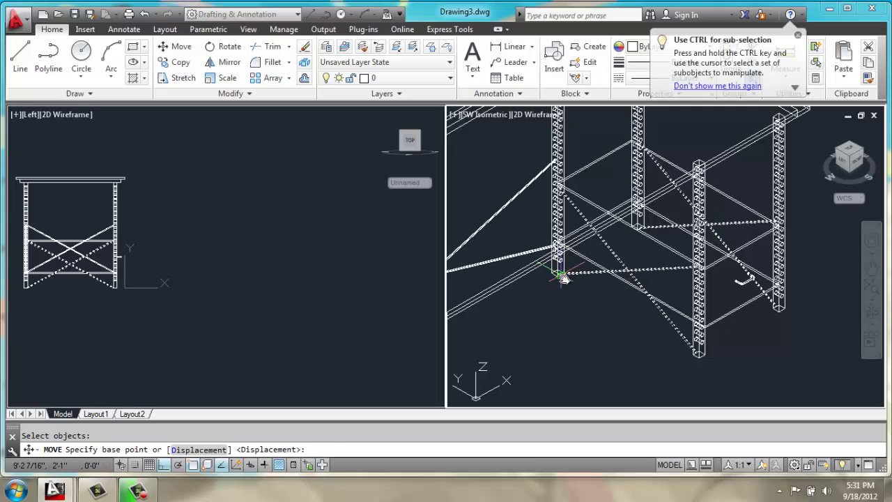
left_click(562, 276)
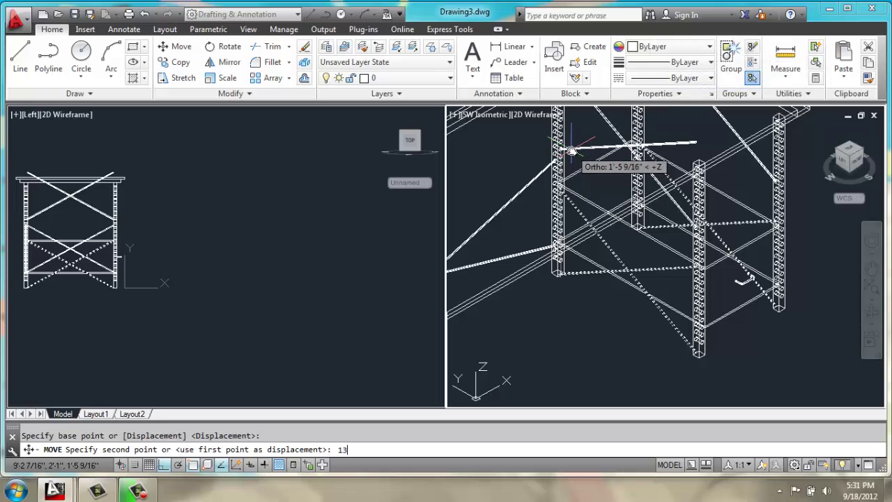
type("13")
key("Return")
scroll(601, 184, "down", 5)
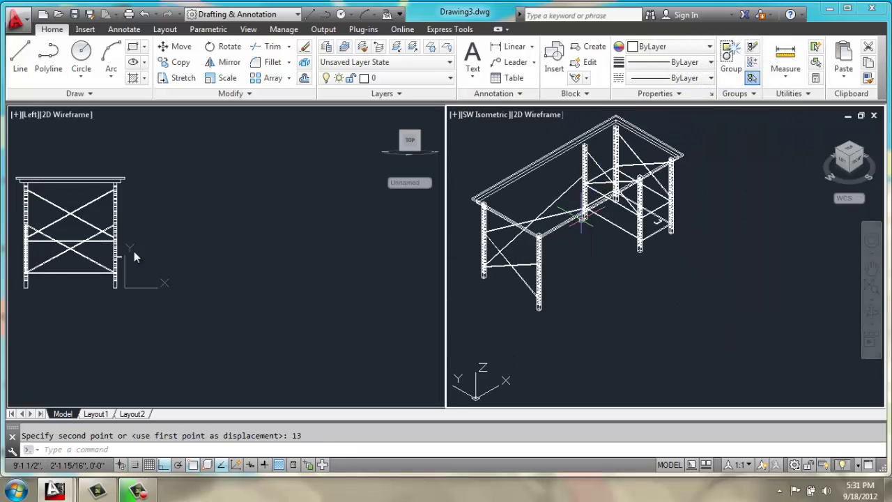
Switch the viewport showing the Left view to the Front view
left_click(180, 253)
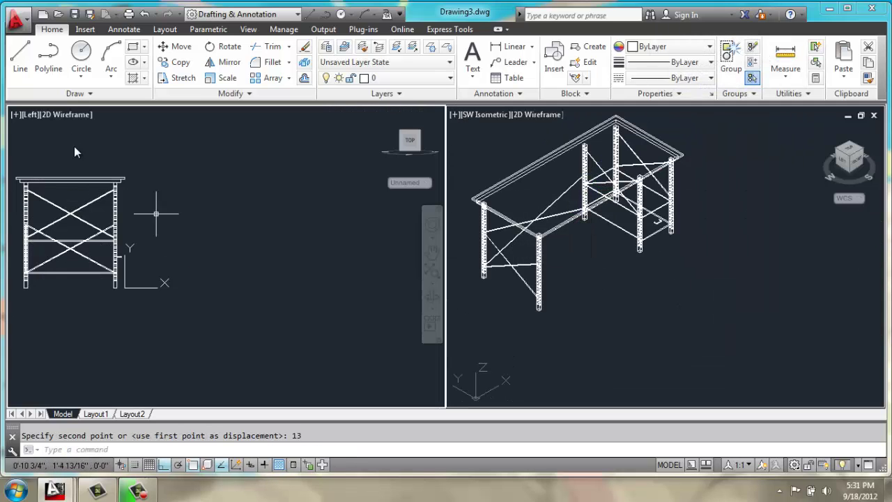
left_click(28, 116)
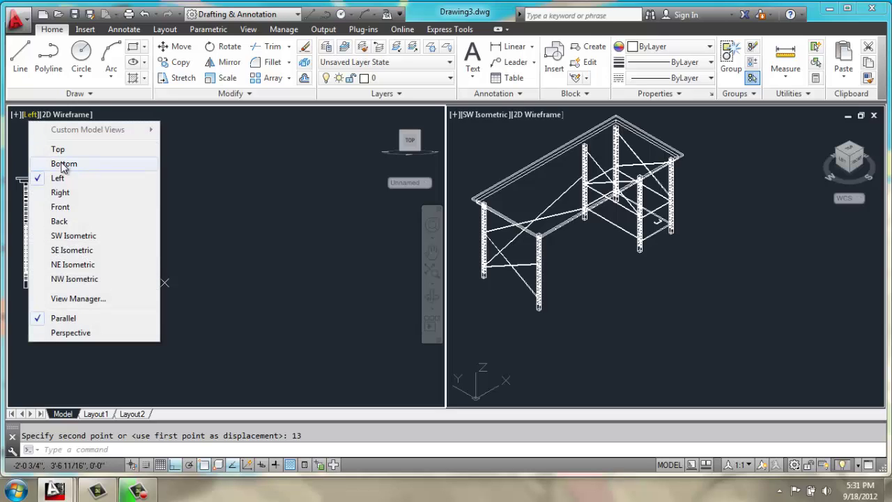
left_click(74, 208)
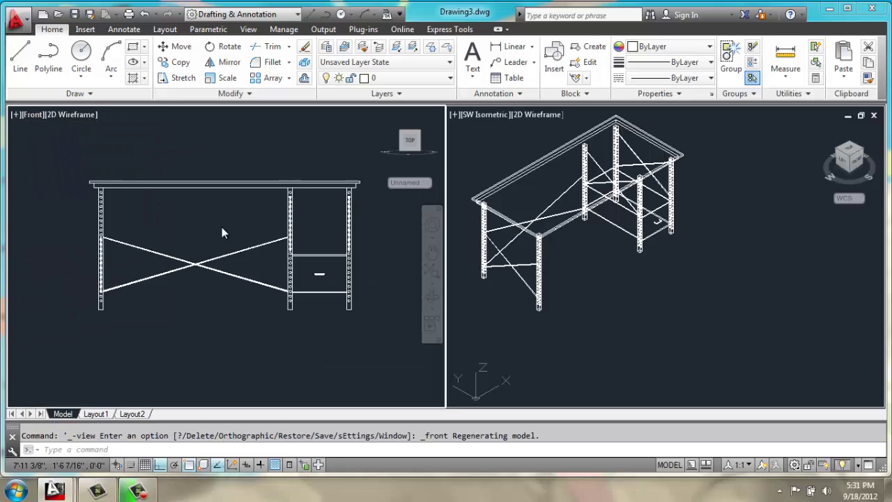
scroll(222, 233, "up", 2)
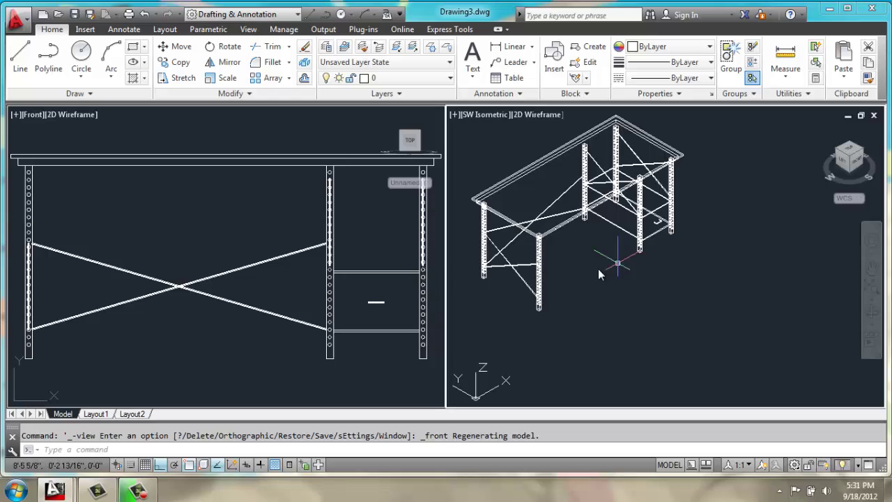
Draw a closed polyline rectangle .25 thick along the outer foot edges of the two end legs, spanning their full depth
middle_click_drag(600, 253, 648, 291)
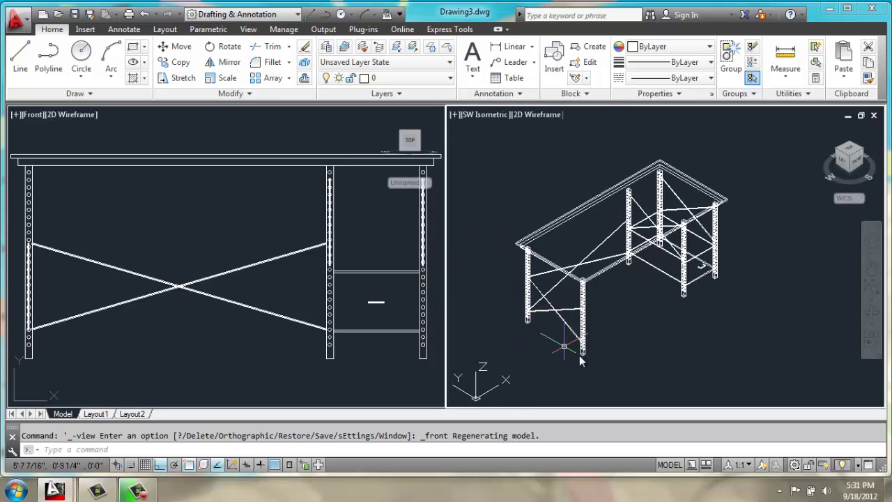
scroll(554, 366, "up", 5)
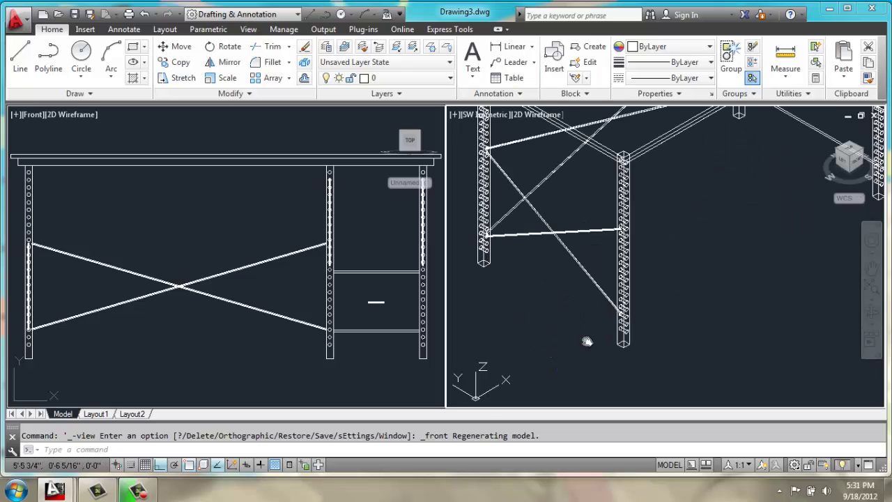
scroll(590, 341, "down", 2)
scroll(523, 269, "up", 2)
left_click(47, 61)
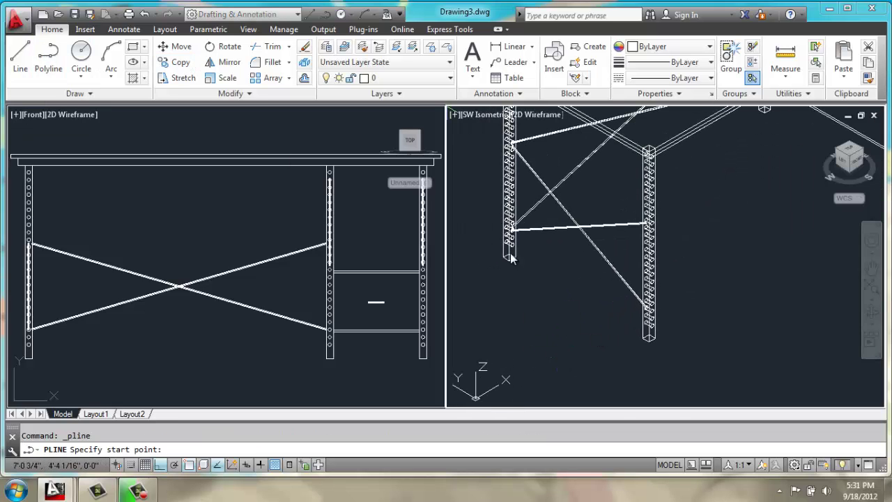
scroll(514, 265, "up", 2)
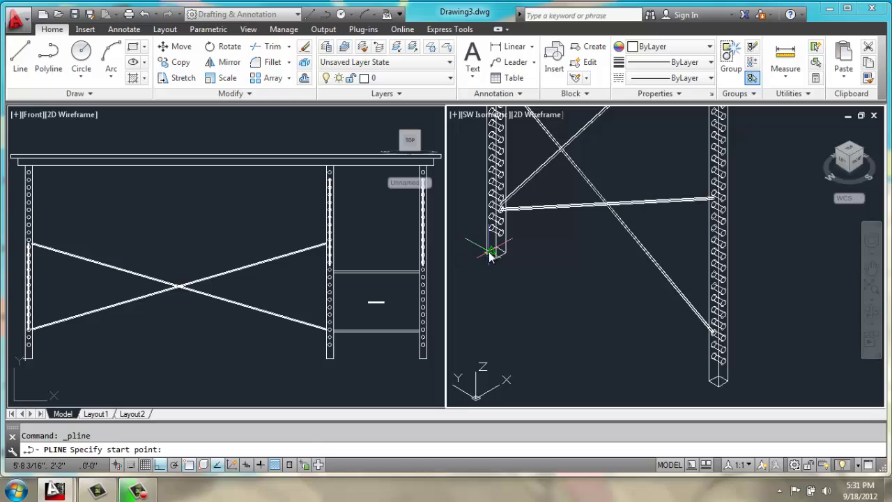
left_click(488, 252)
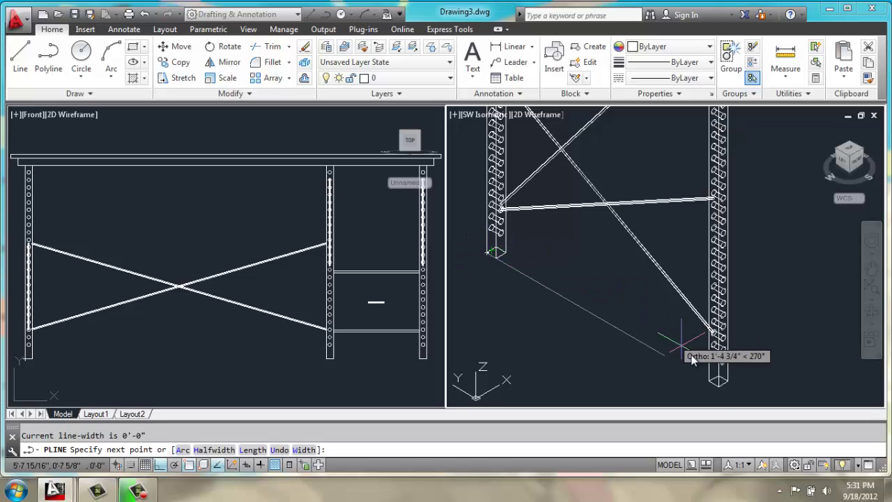
left_click(719, 392)
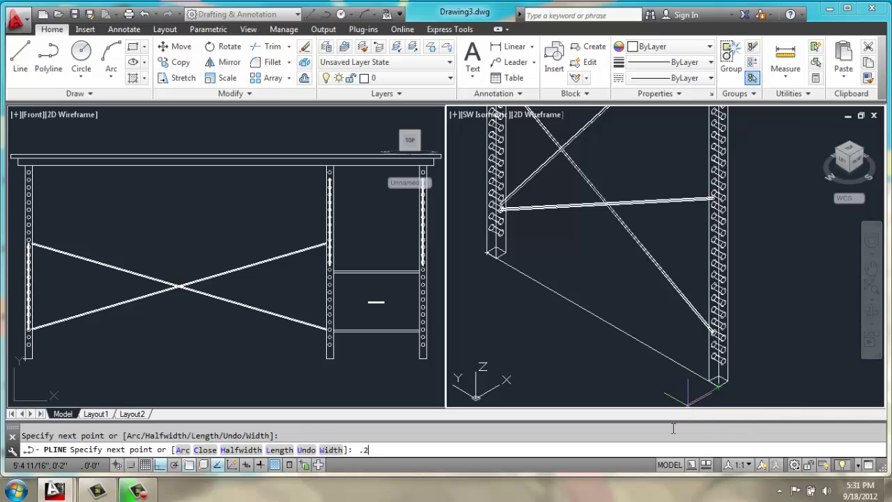
key("Return")
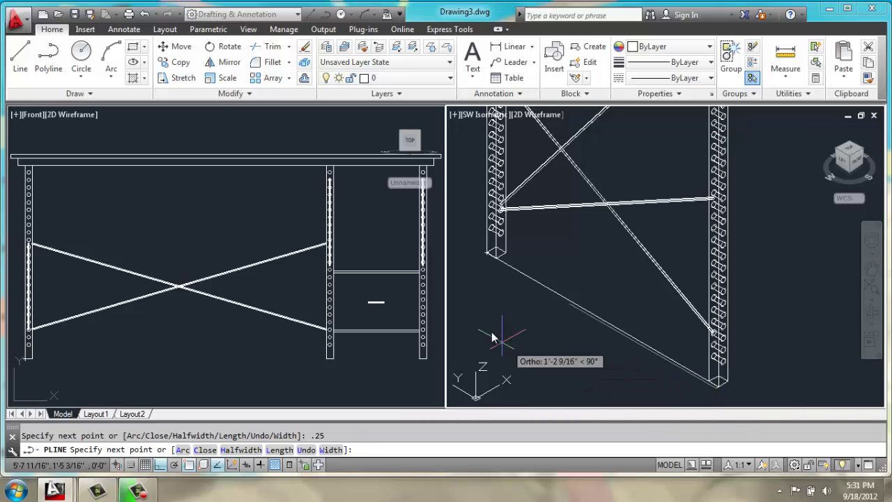
scroll(481, 261, "up", 5)
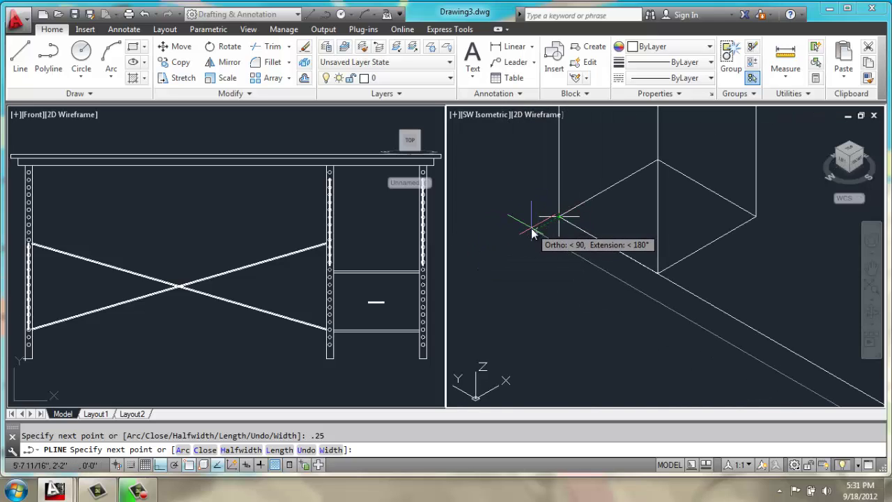
left_click(538, 236)
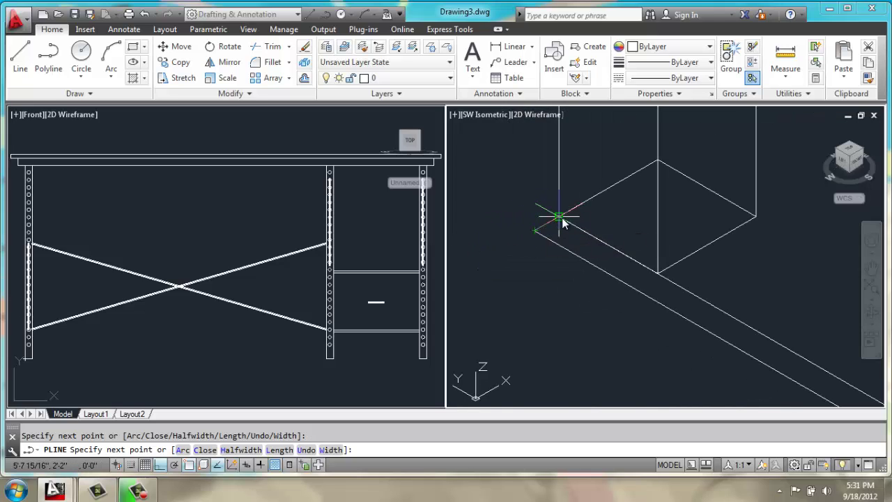
key("Return")
scroll(531, 232, "down", 3)
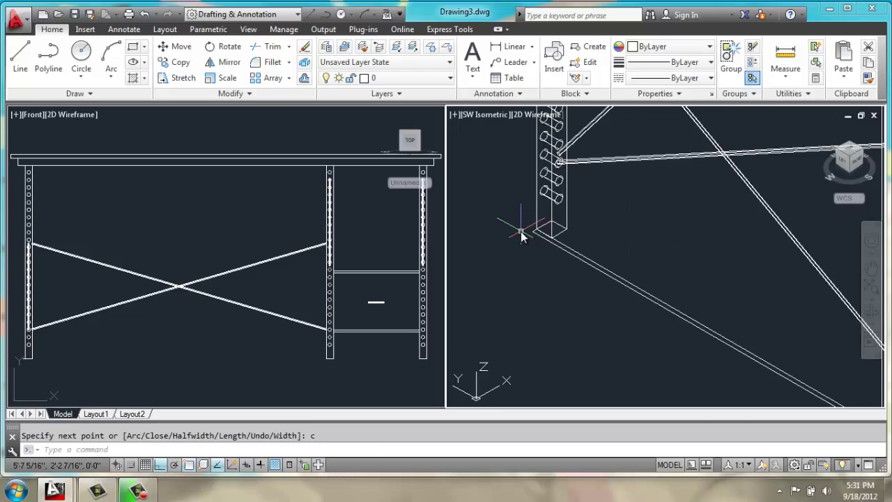
Extrude the thin rectangle at the feet of the end legs upward by 8 to form a side panel
scroll(640, 269, "up", 4)
type("ext")
key("Return")
left_click(606, 293)
key("Return")
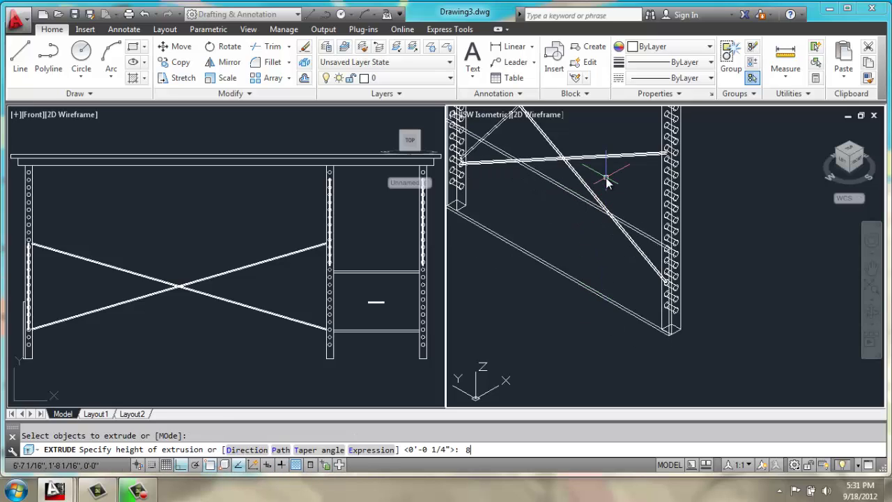
type("8")
key("Return")
scroll(641, 202, "up", 2)
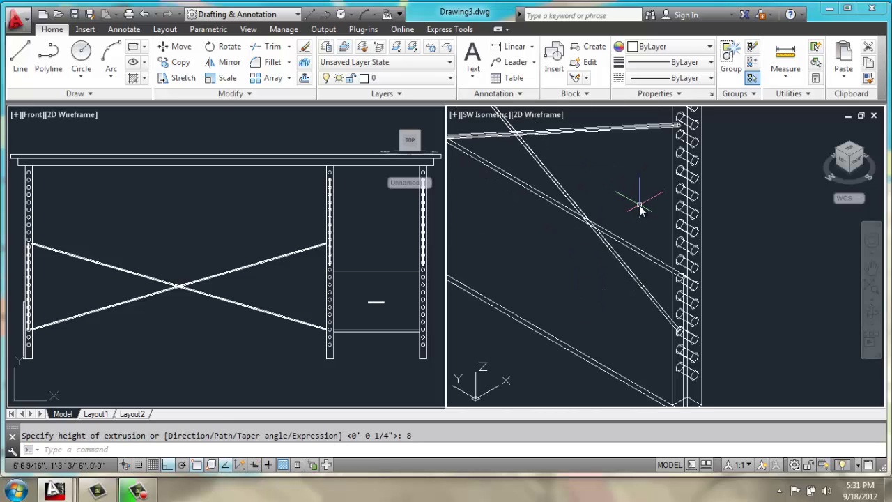
Move the thin side panel straight up by its upper corner so its top edge meets the tabletop's underside at the end legs
key("Return")
left_click(637, 254)
key("Return")
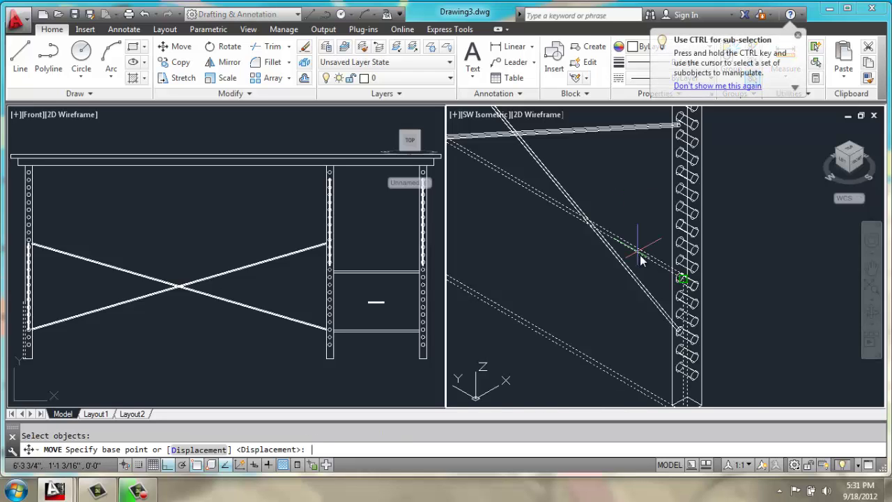
scroll(672, 276, "up", 3)
scroll(672, 277, "up", 4)
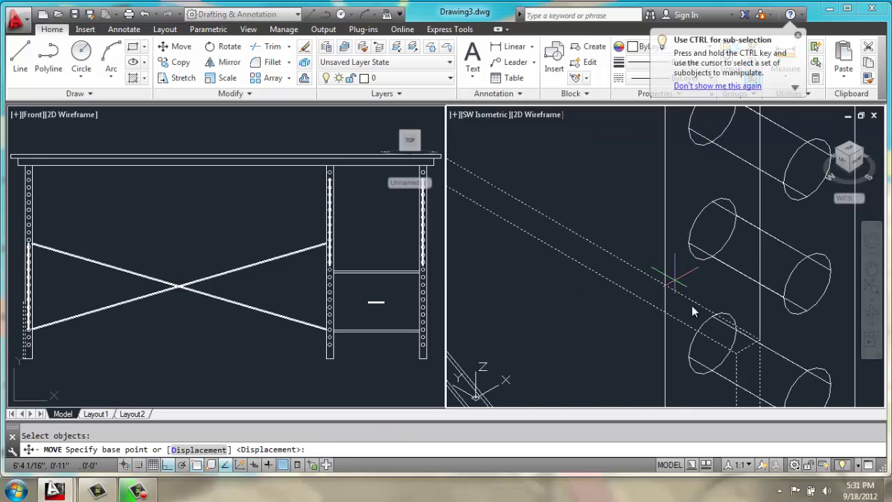
left_click(760, 341)
scroll(739, 331, "down", 5)
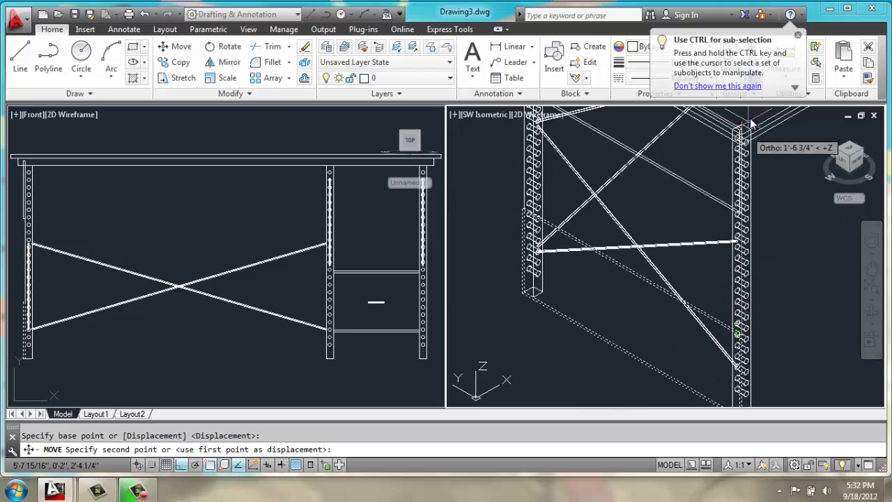
scroll(753, 141, "up", 3)
scroll(753, 140, "up", 5)
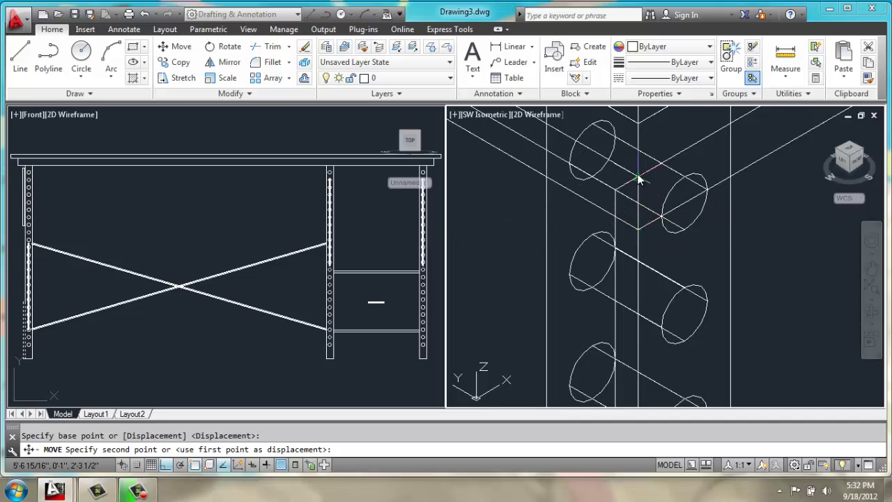
scroll(639, 176, "down", 3)
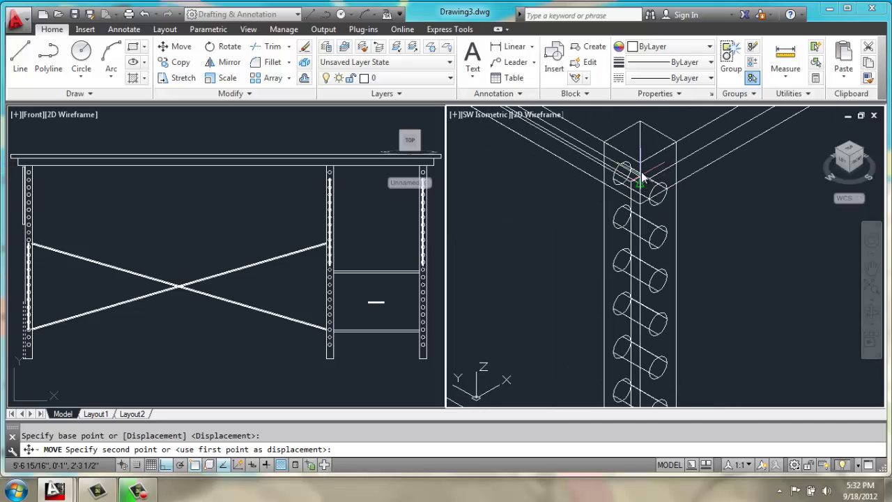
left_click(643, 172)
scroll(781, 247, "down", 6)
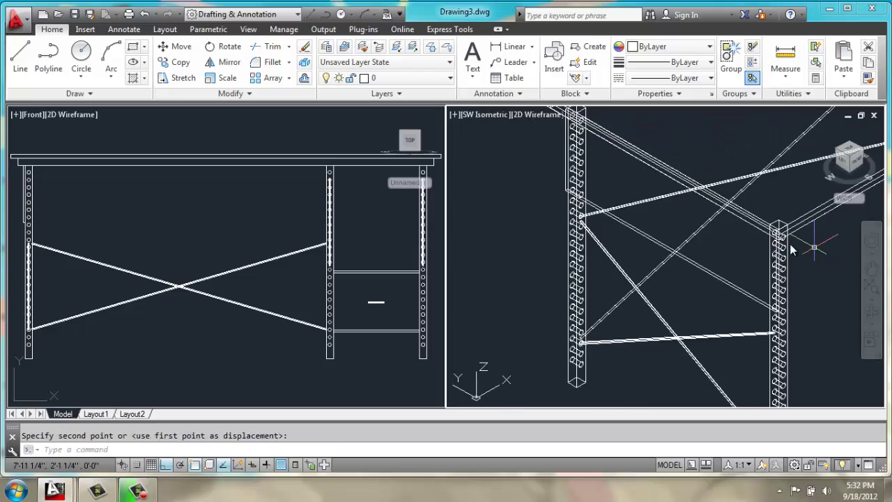
Set the visual style of the SW Isometric viewport to X-Ray
middle_click_drag(566, 142, 554, 145)
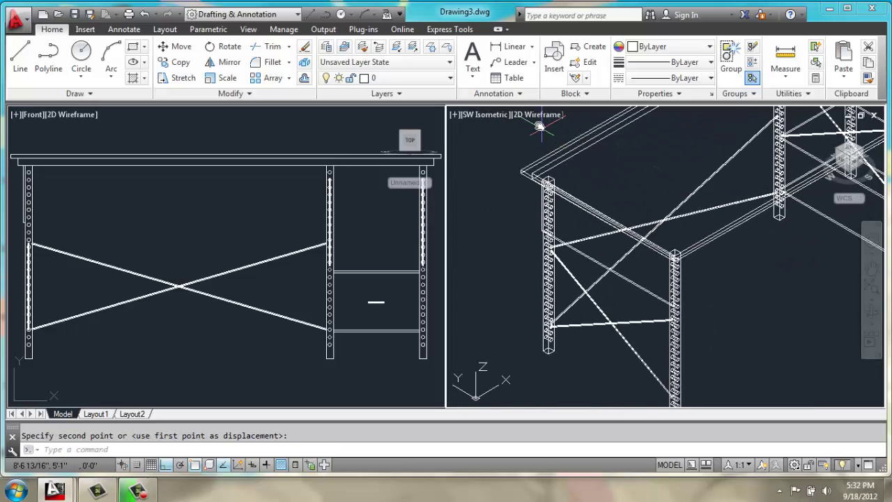
left_click(537, 117)
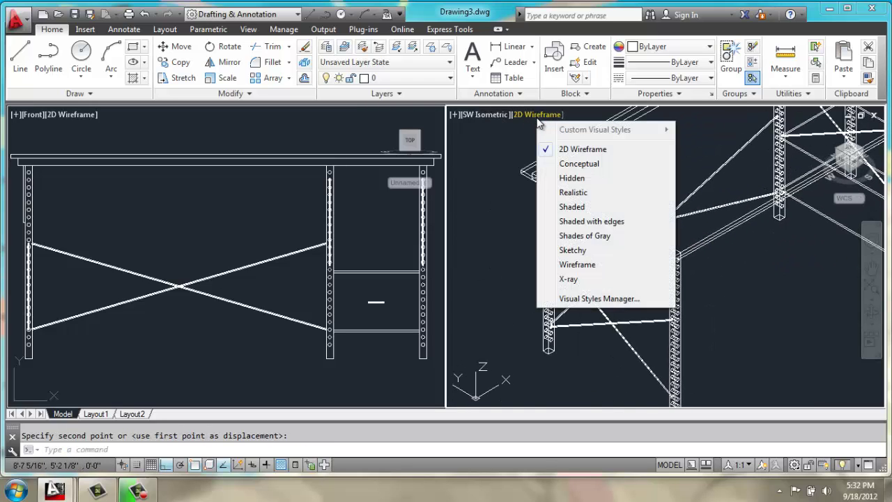
left_click(569, 279)
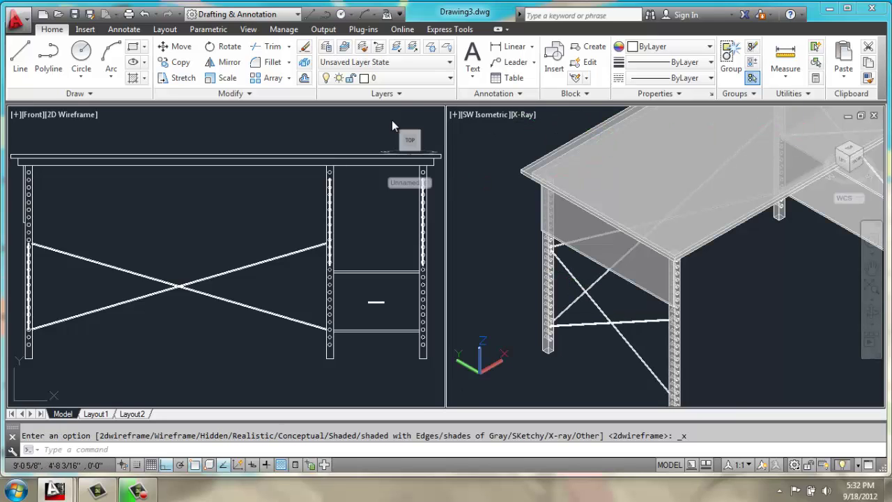
Orbit around the whole desk to examine it from several sides, and switch to the drawing Desk.dwg for comparison
scroll(515, 155, "down", 5)
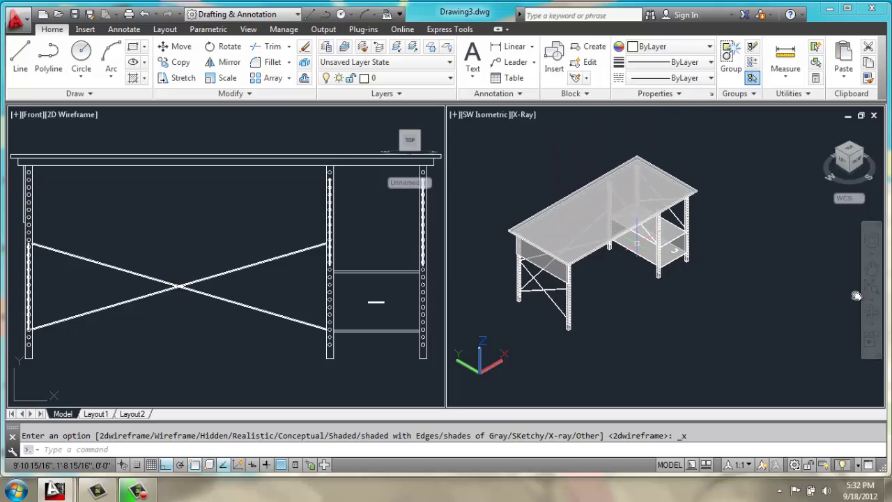
left_click(873, 314)
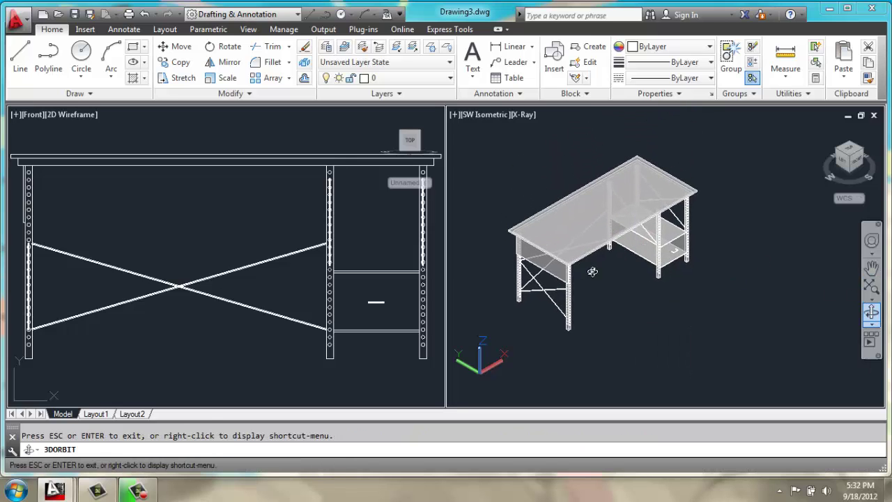
left_click_drag(593, 271, 521, 248)
scroll(645, 263, "up", 5)
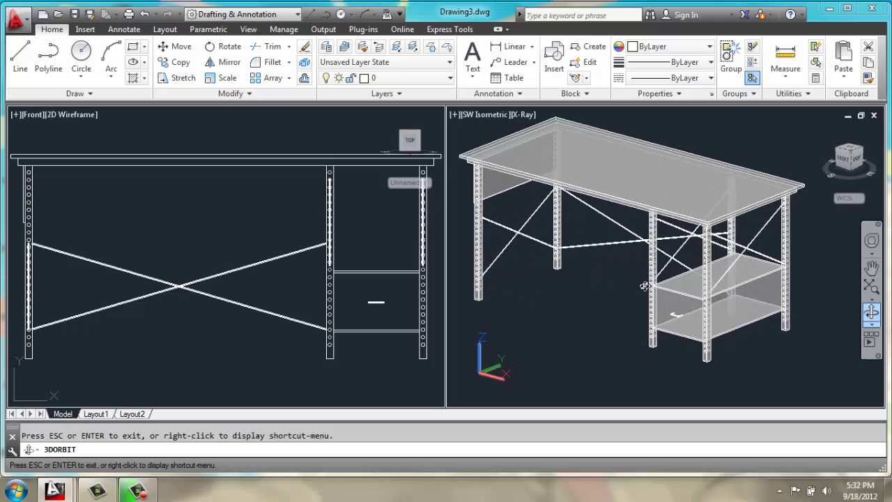
left_click_drag(644, 286, 756, 262)
mouse_move(69, 492)
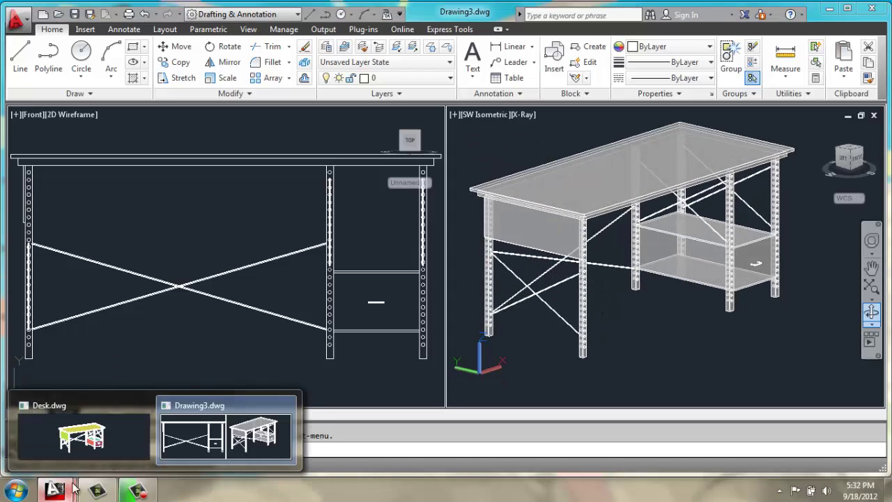
left_click(99, 419)
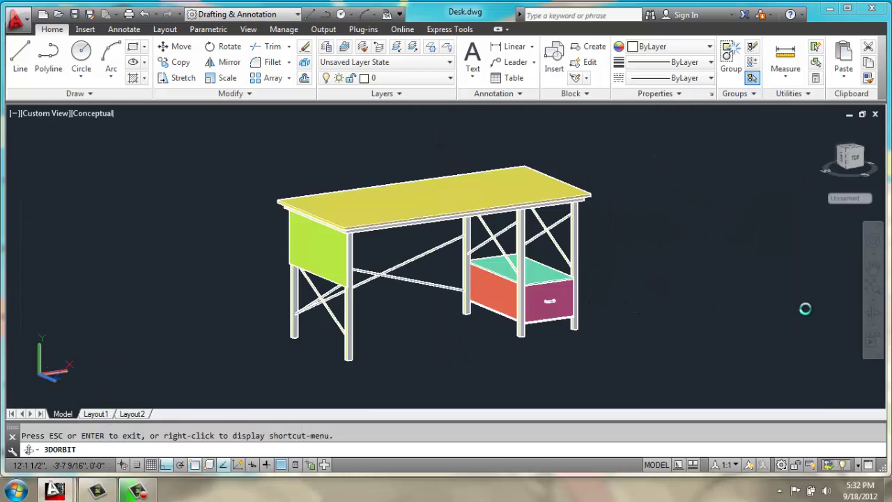